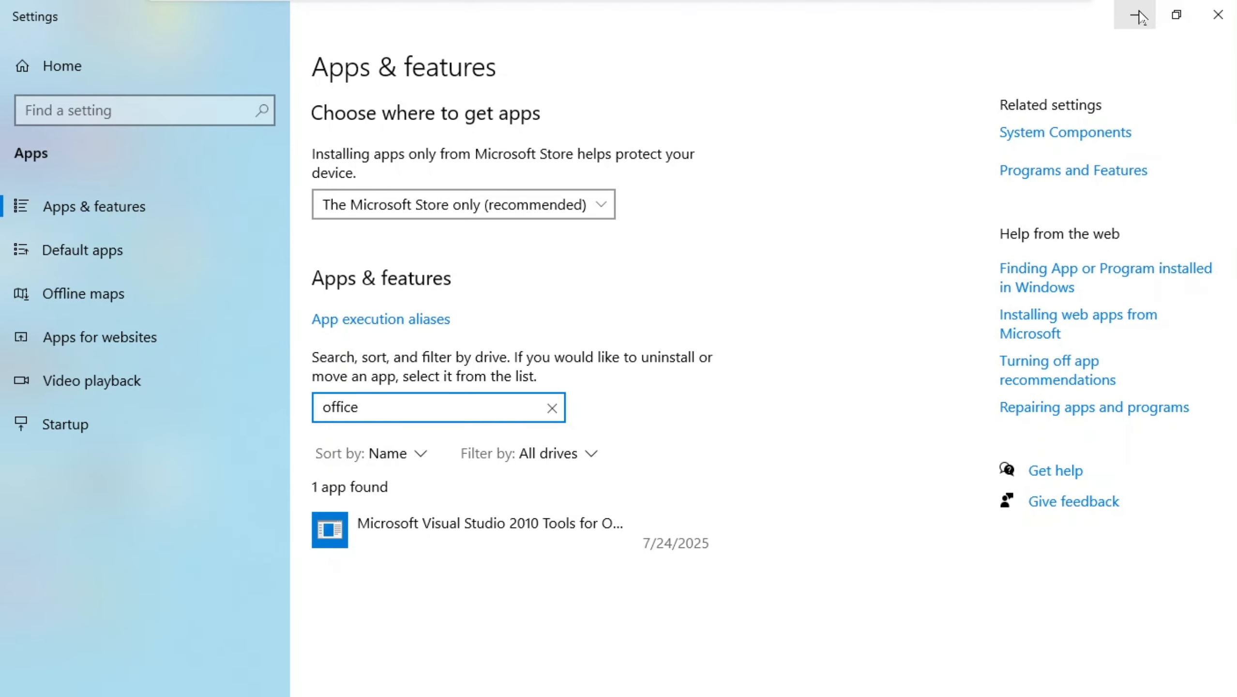
Minimize Settings and open the Program Files (x86) folder on Local Disk (C:) in File Explorer.
left_click(1135, 14)
mouse_move(370, 689)
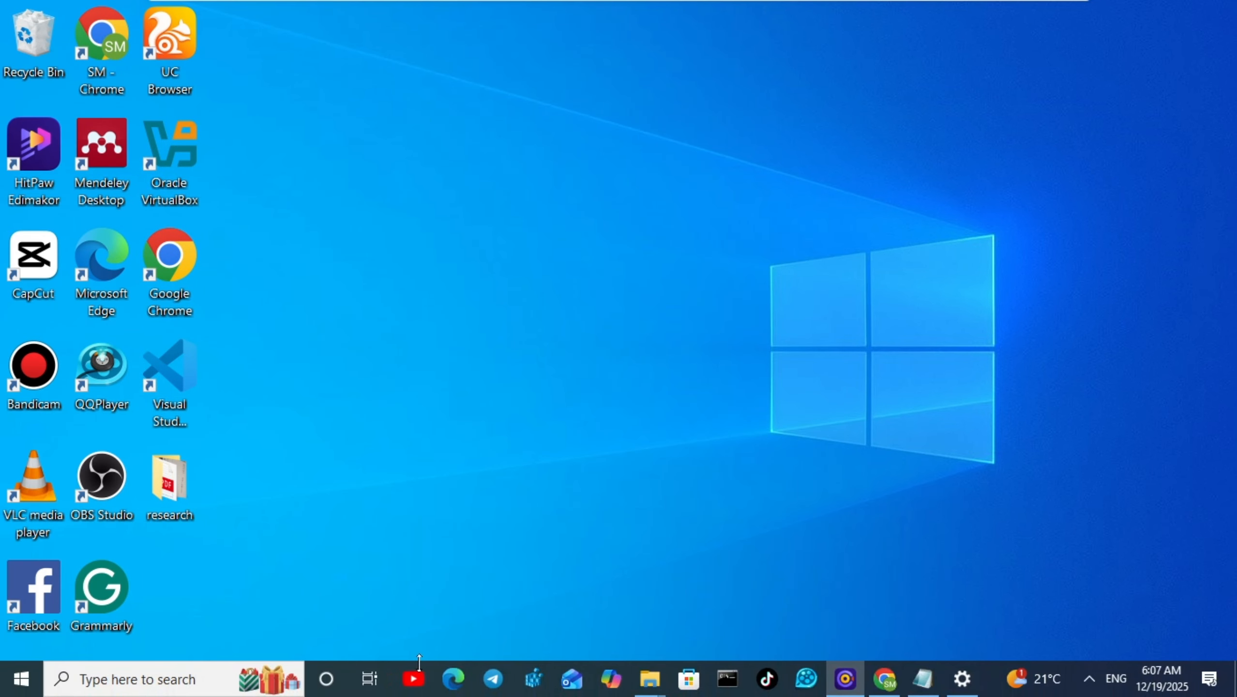
mouse_move(655, 689)
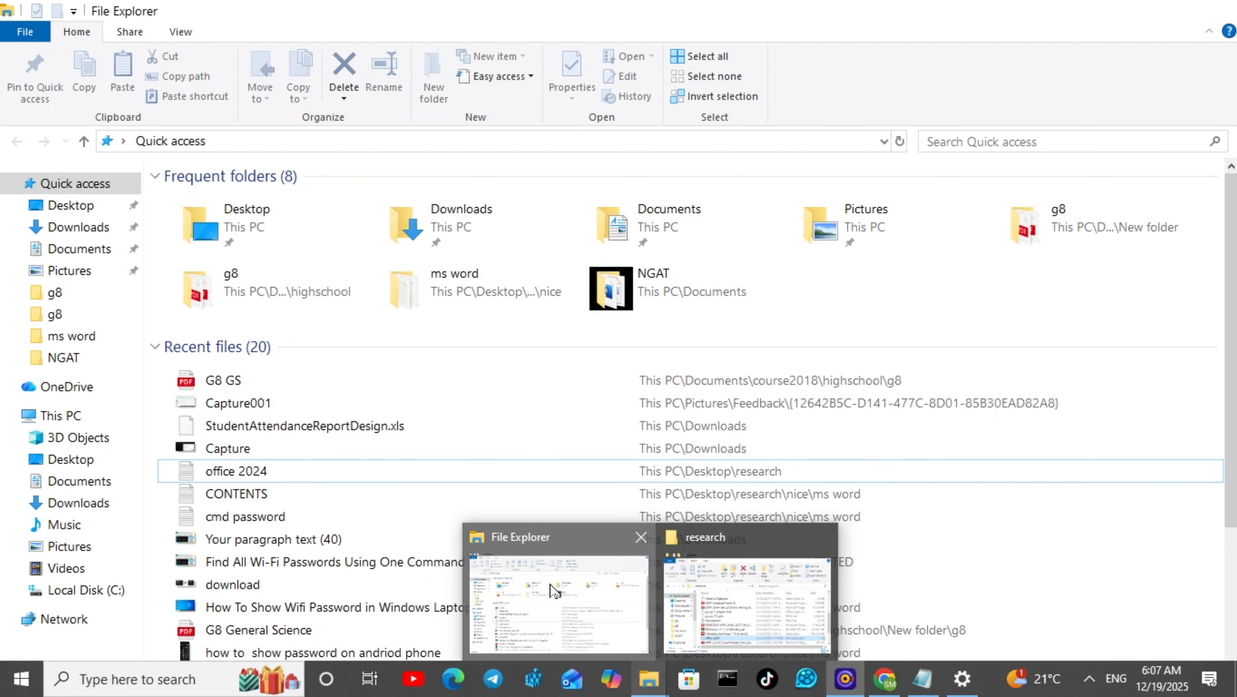
left_click(553, 587)
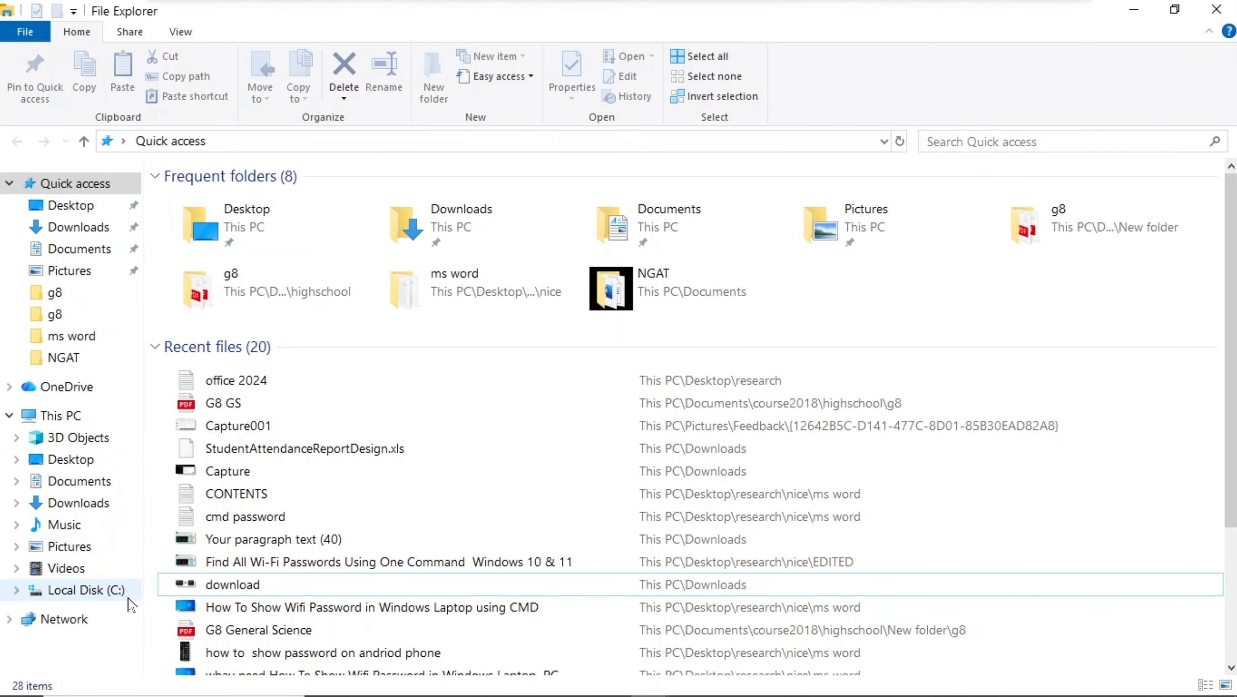
left_click(115, 590)
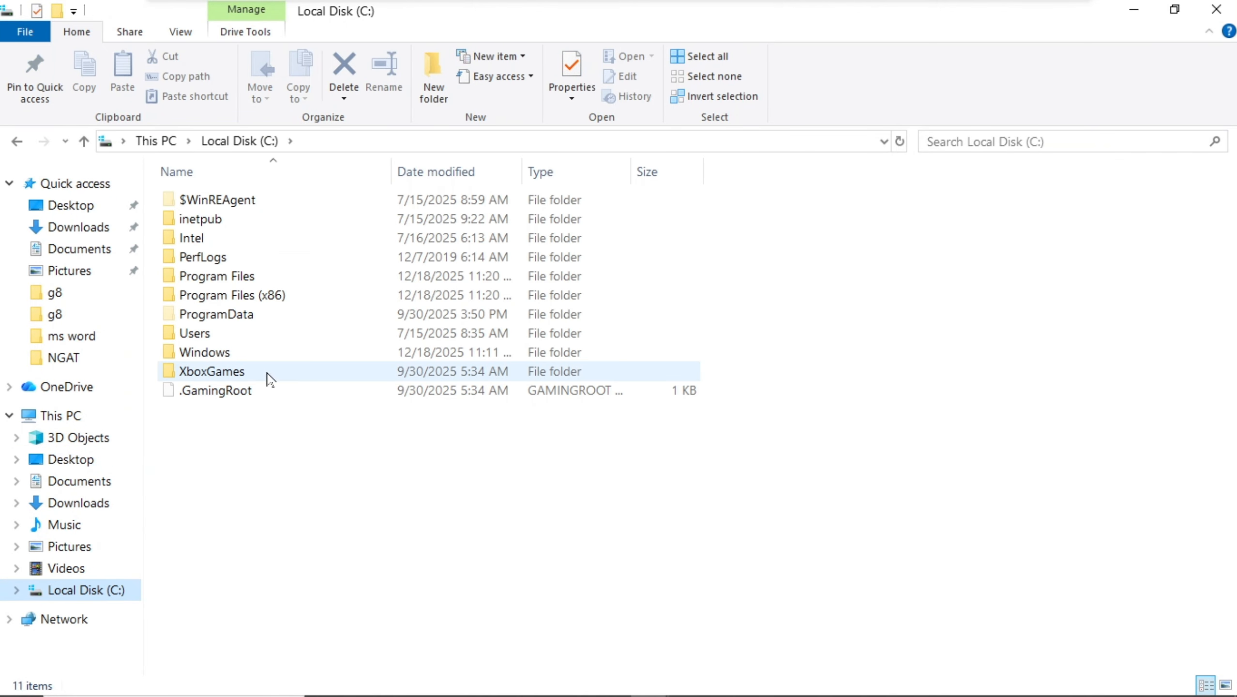
double_click(243, 293)
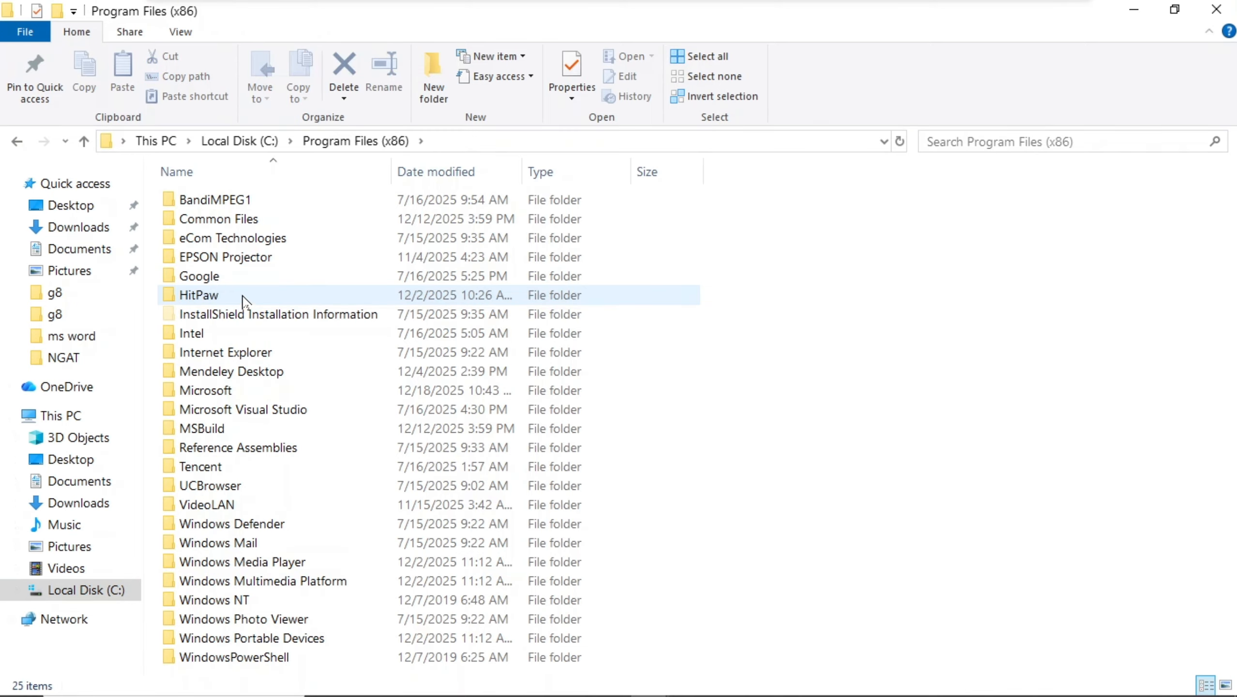
Try to permanently delete the Microsoft folder in Program Files (x86), continuing with administrator permission.
left_click(222, 392)
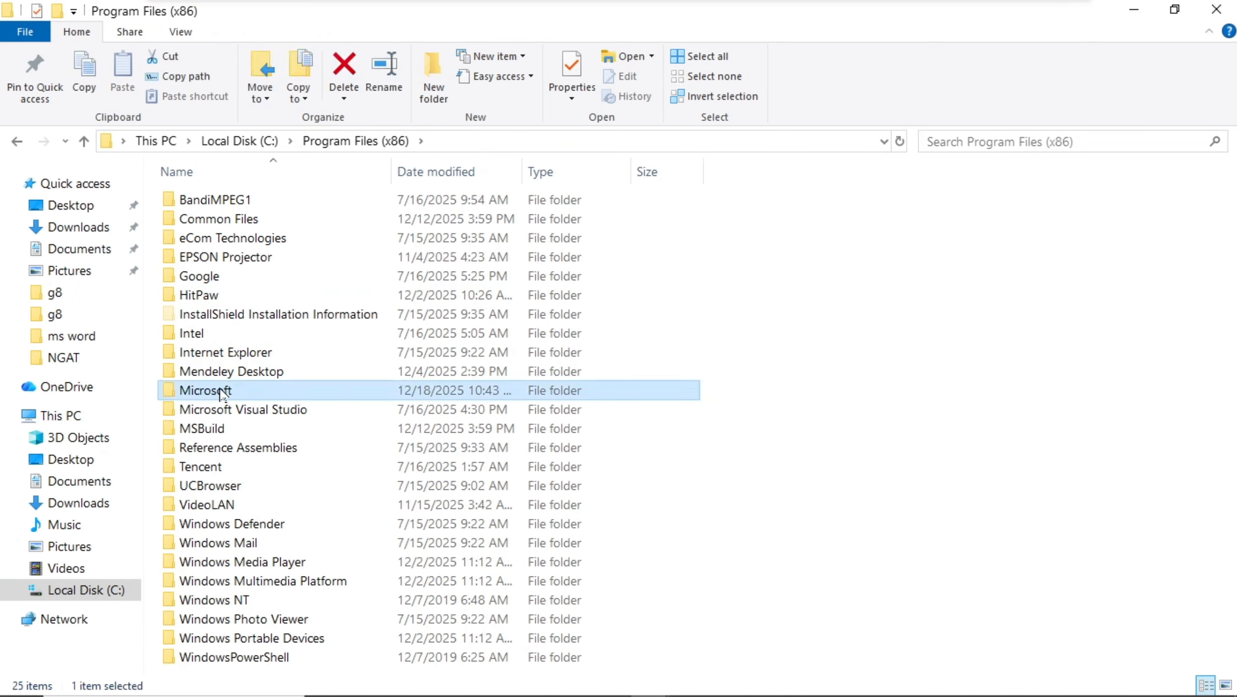
key("shift+Delete")
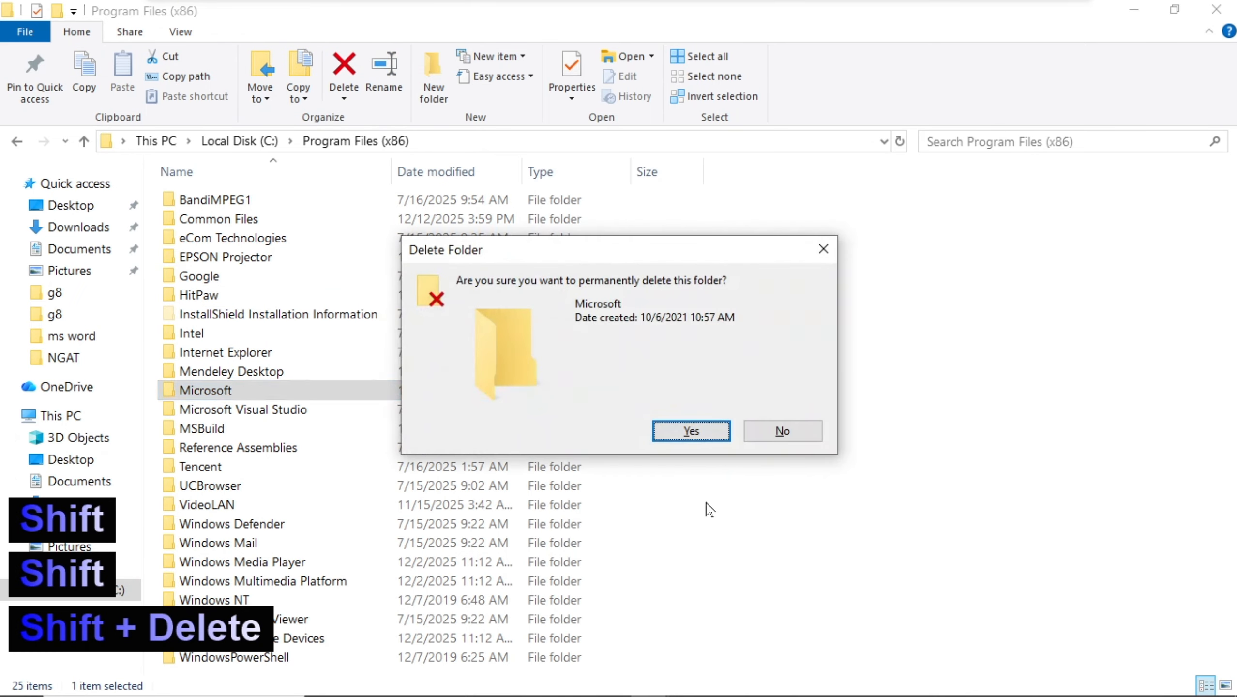
left_click(690, 430)
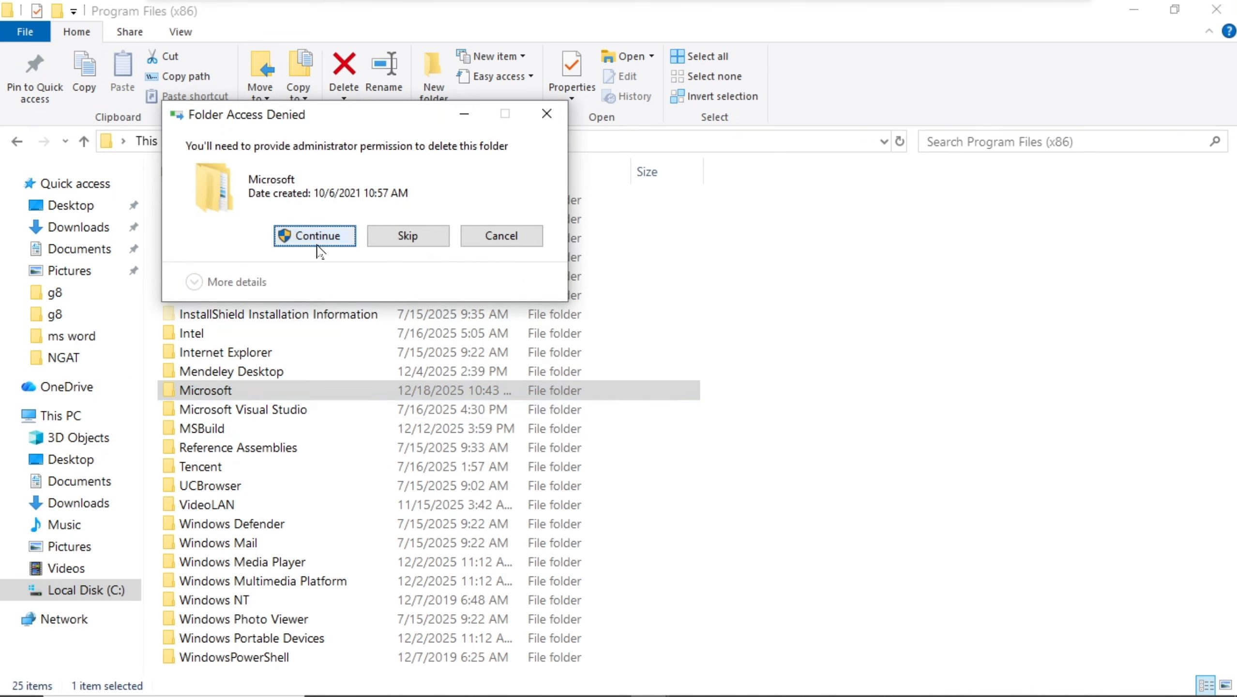
left_click(317, 236)
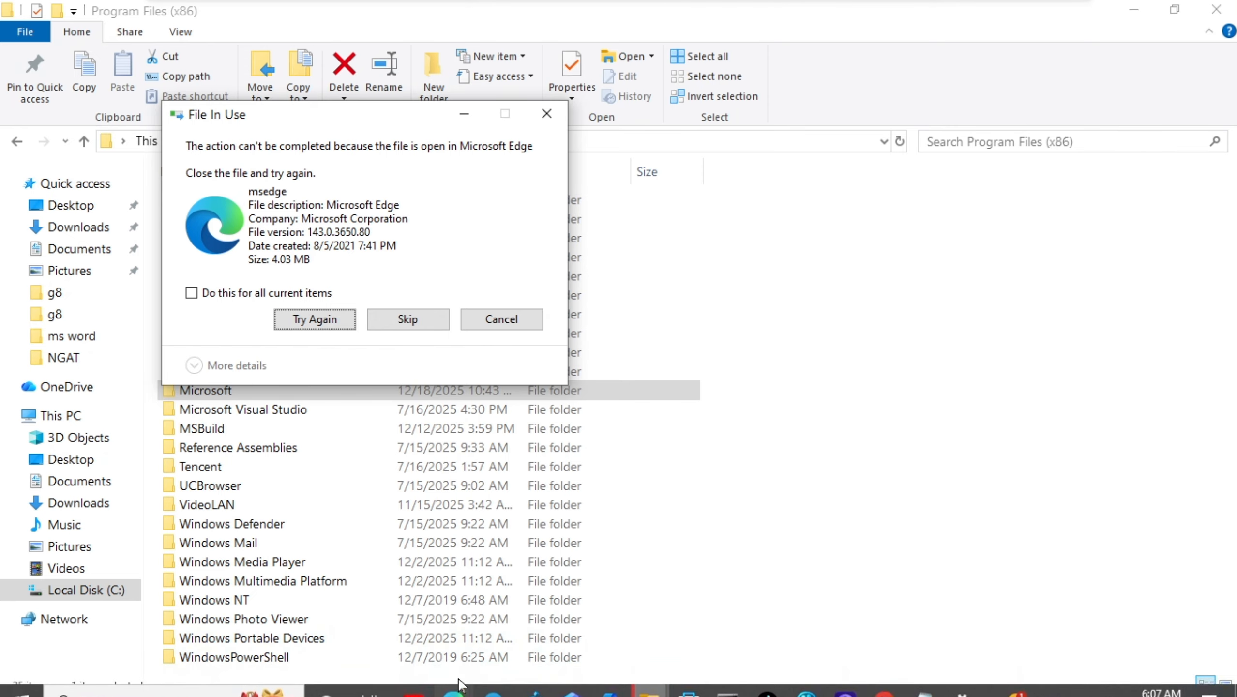
Skip the files in use by Microsoft Edge for all current items and cancel the running deletion.
mouse_move(663, 690)
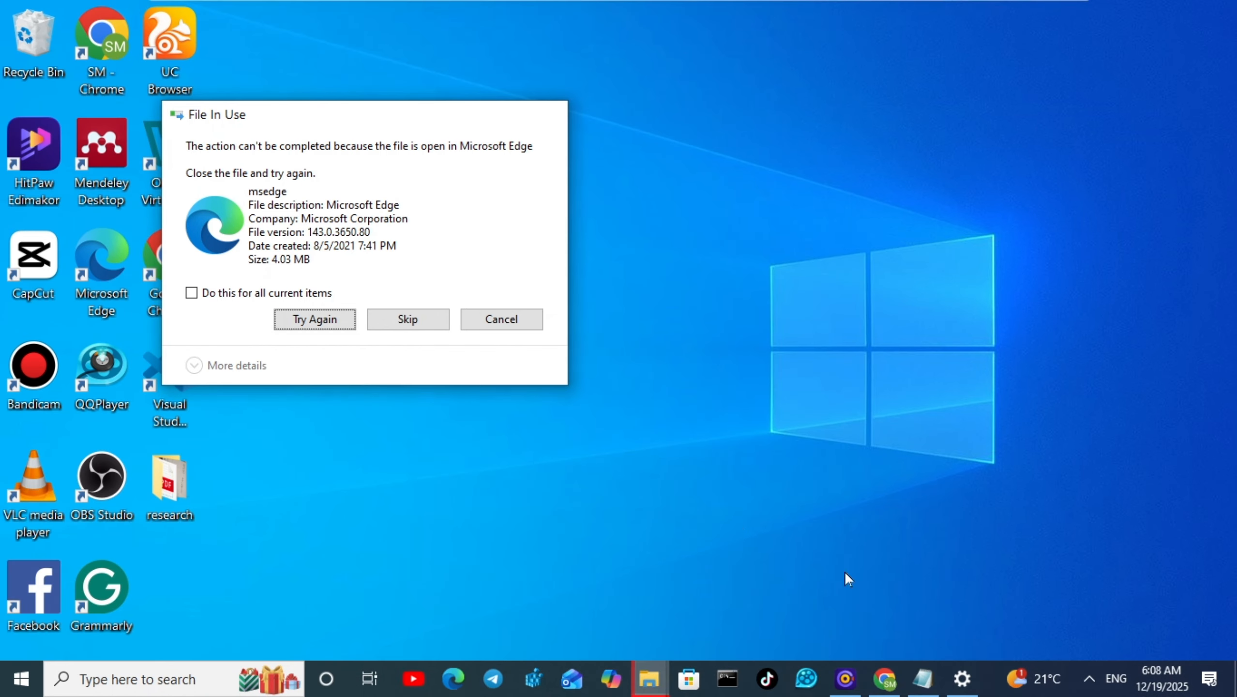
left_click(845, 576)
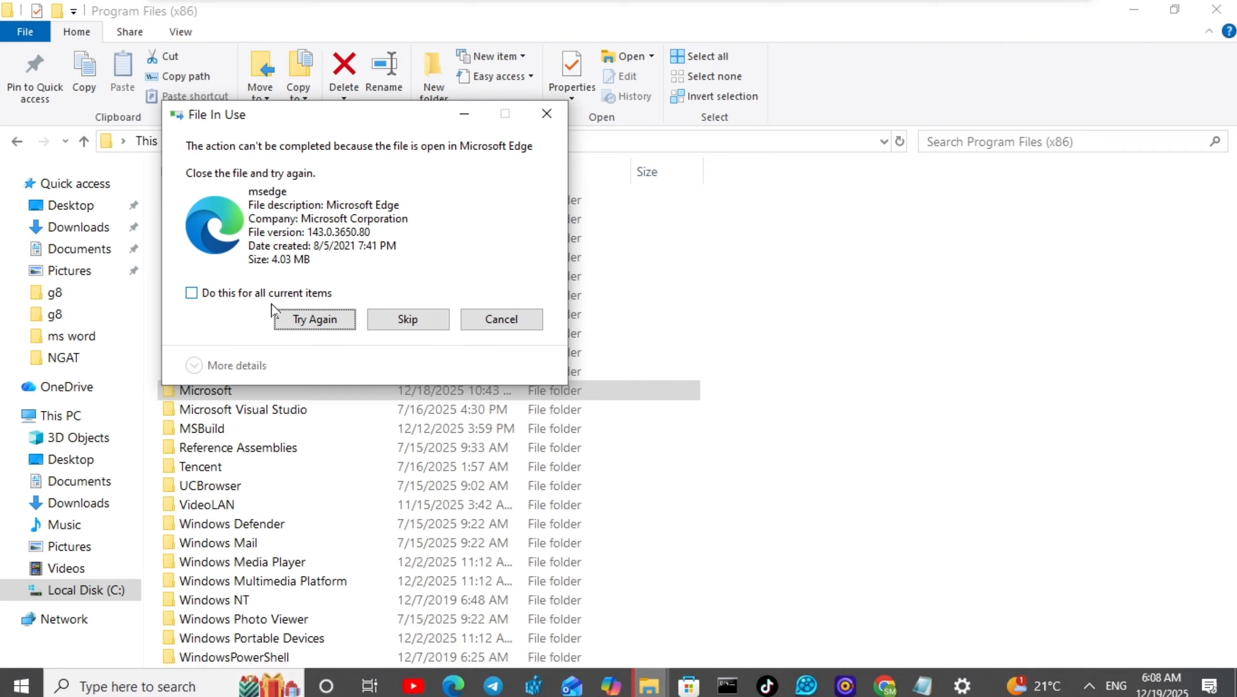
left_click(242, 292)
left_click(400, 319)
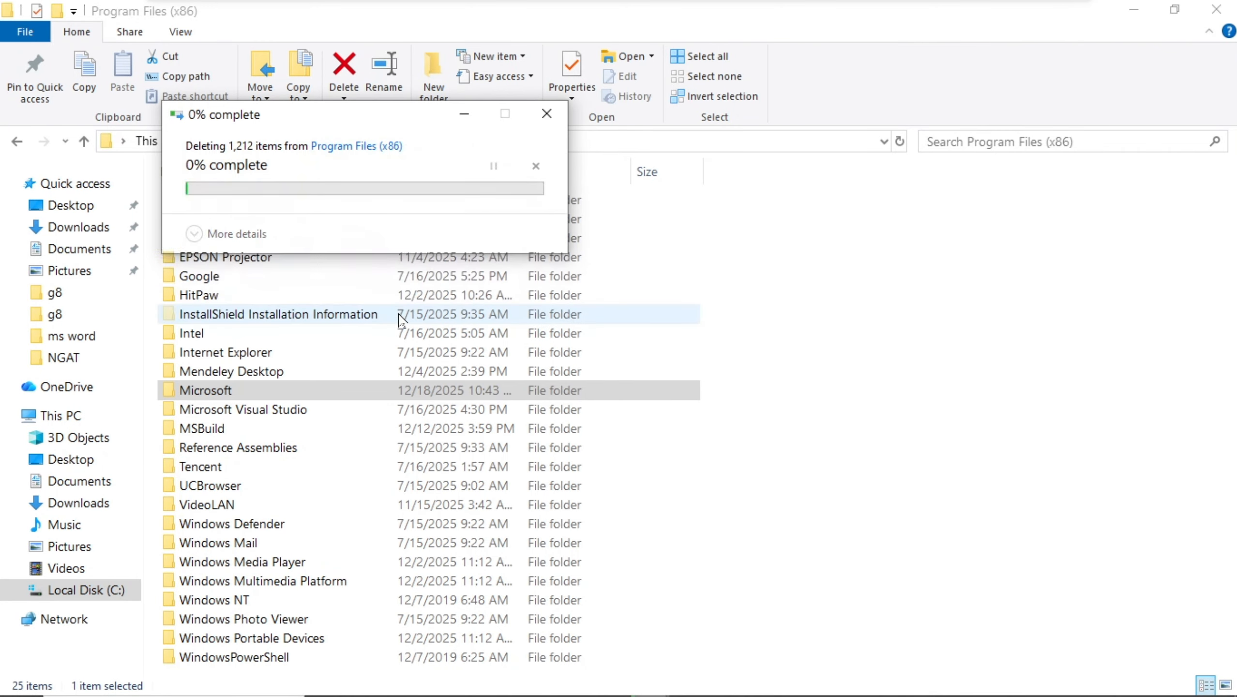
left_click(547, 116)
left_click(549, 113)
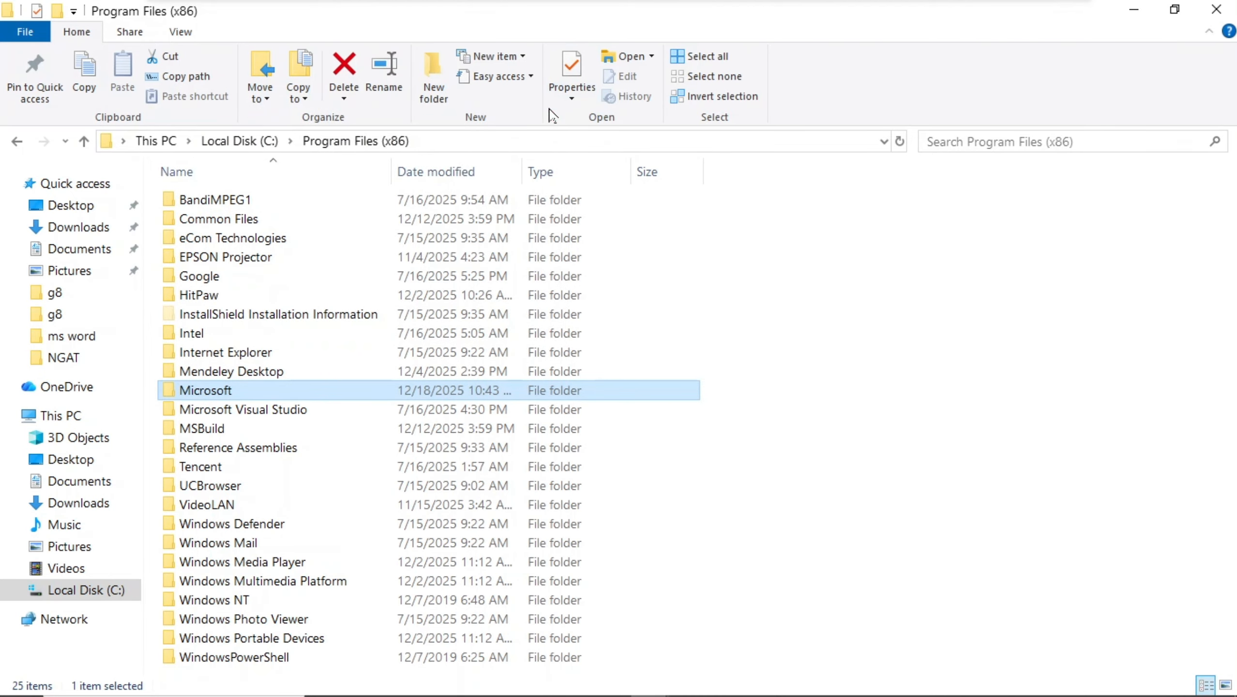
Try to permanently delete all three folders inside the Microsoft folder, skipping the administrator permission prompt for all items.
double_click(222, 391)
key("ctrl+a")
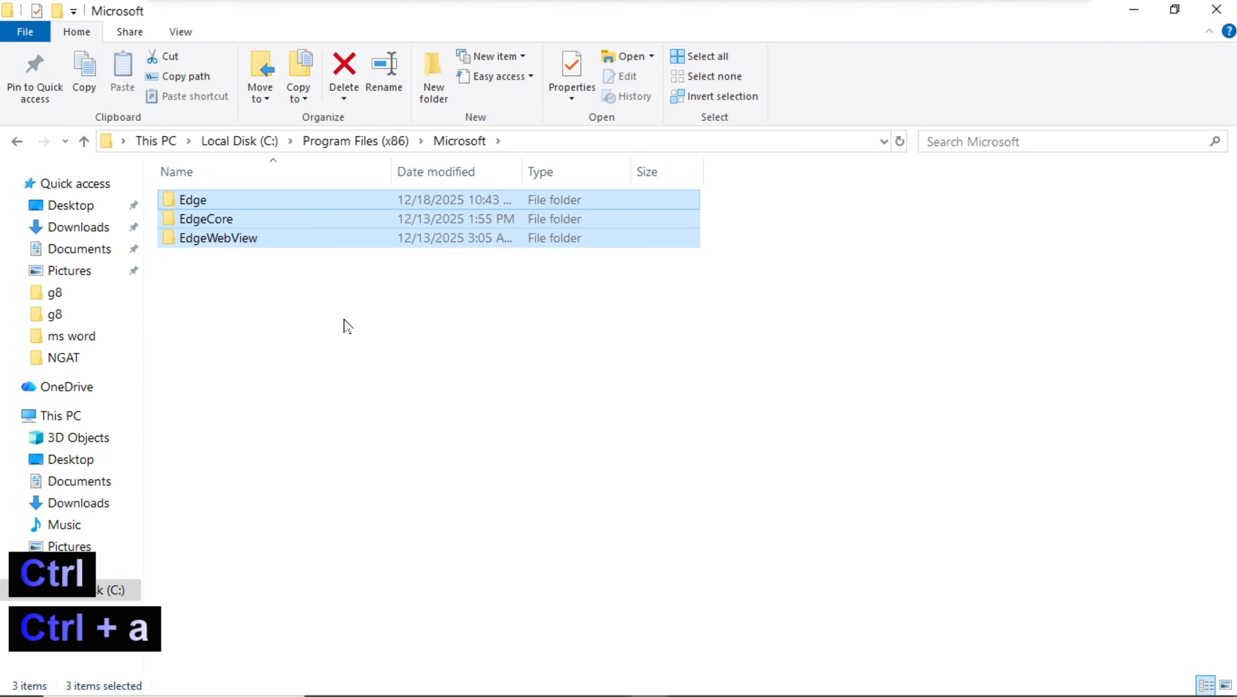
key("shift+Delete")
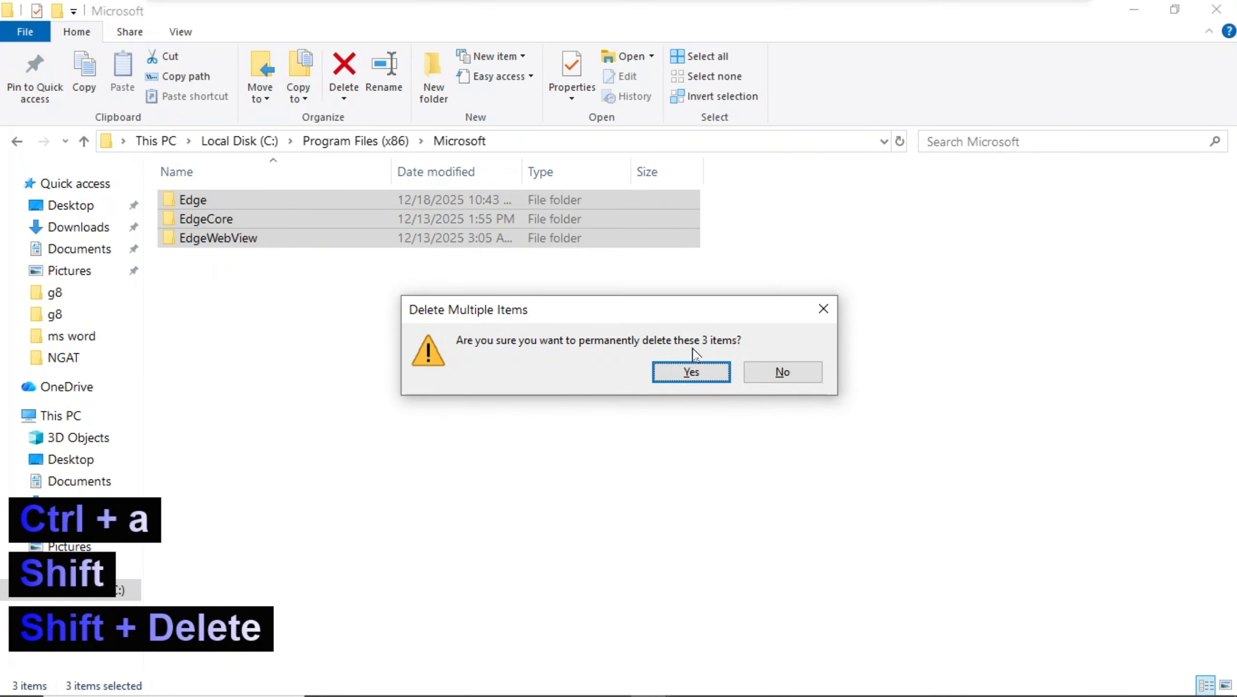
left_click(692, 372)
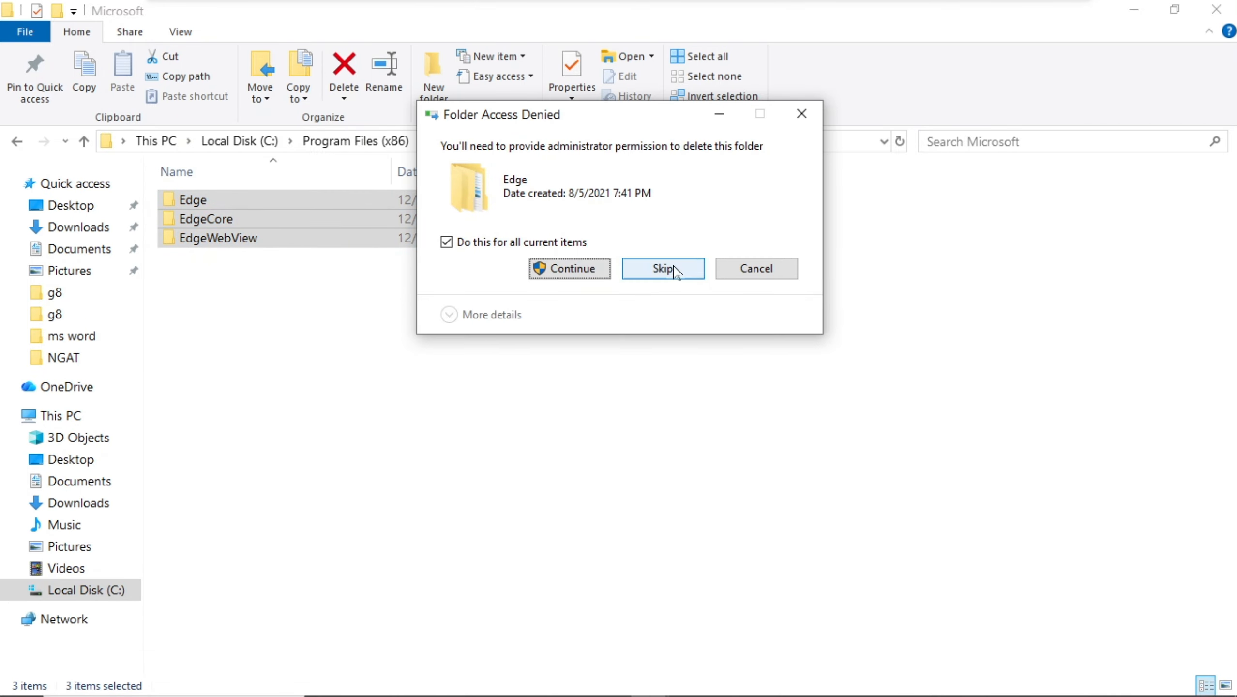
left_click(676, 269)
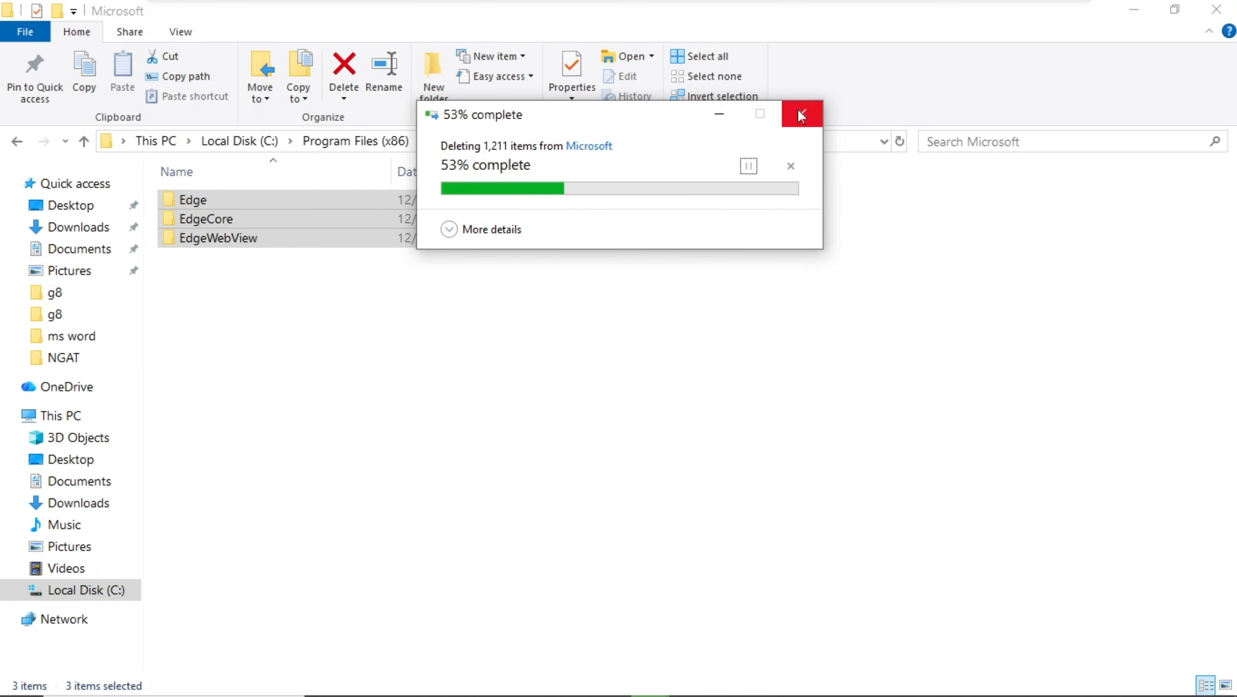
Close File Explorer and maximize the browser window.
left_click(1216, 11)
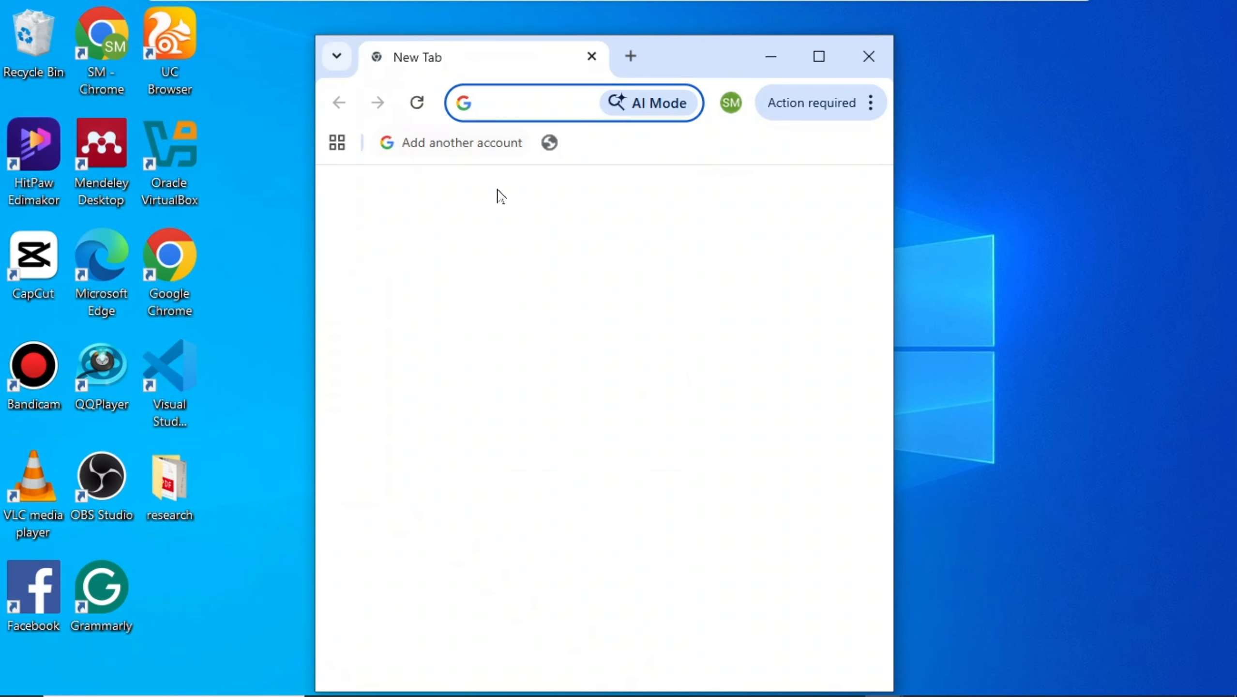
left_click(820, 70)
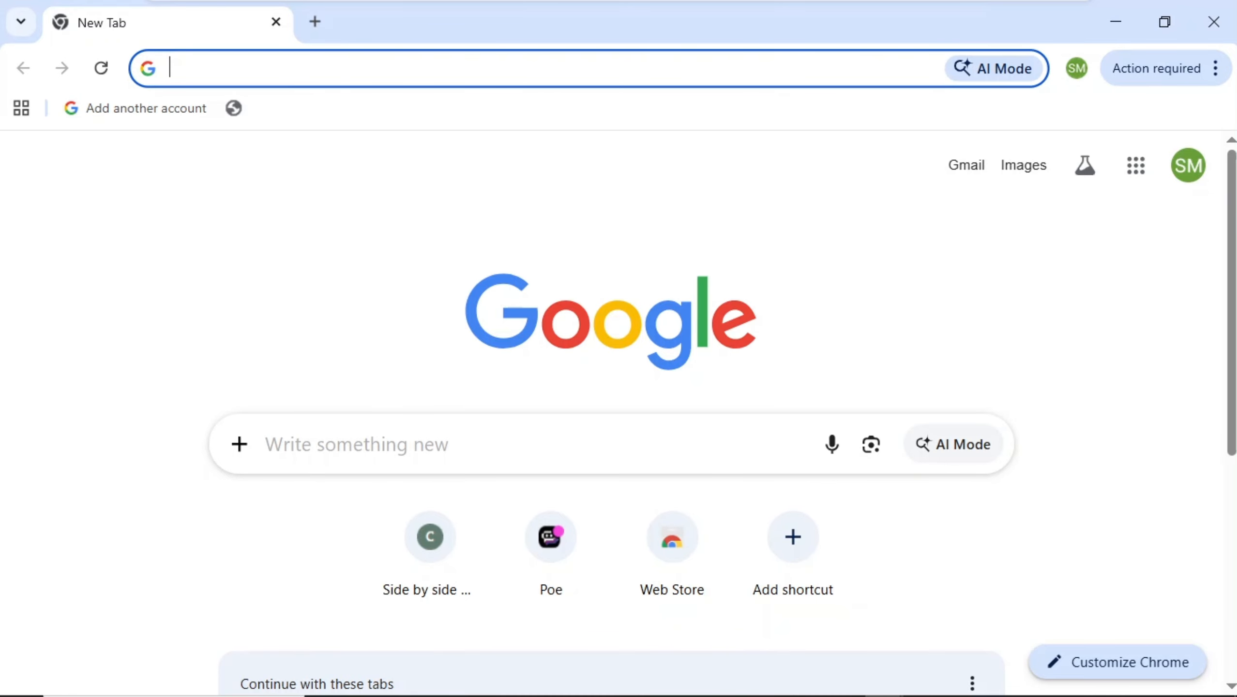
Search the web for office customization tool and open the Office Customization Tool result.
type("office customization tool")
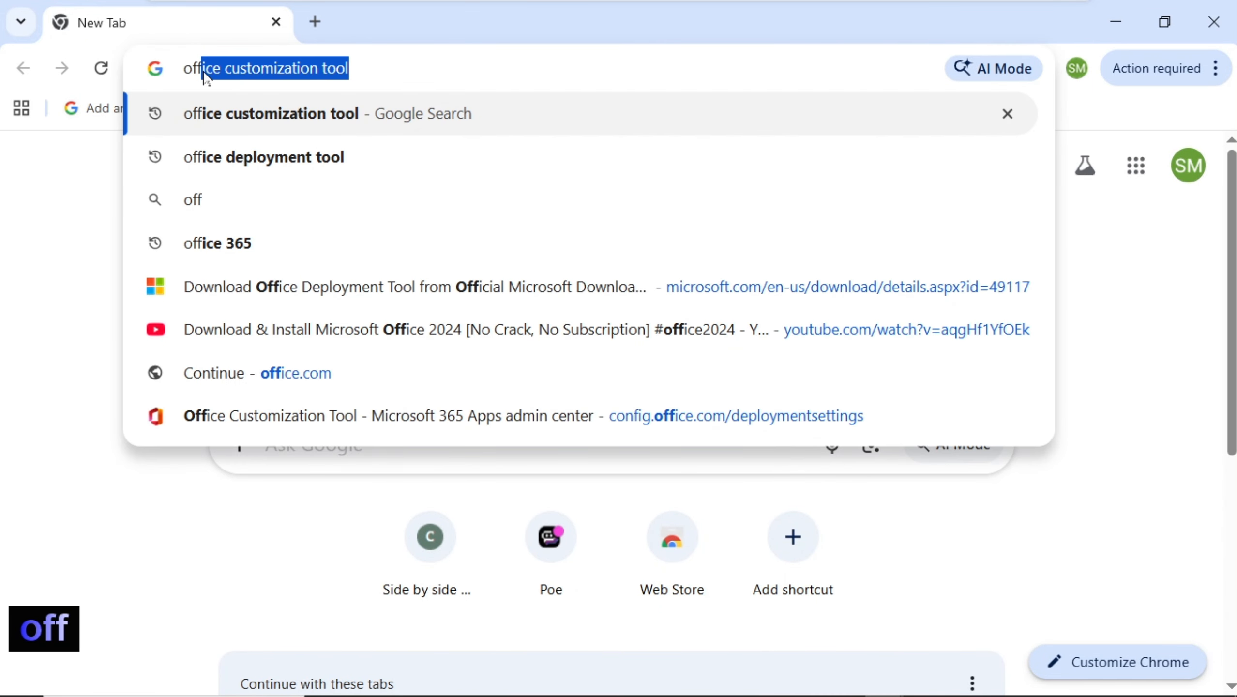
key("Right")
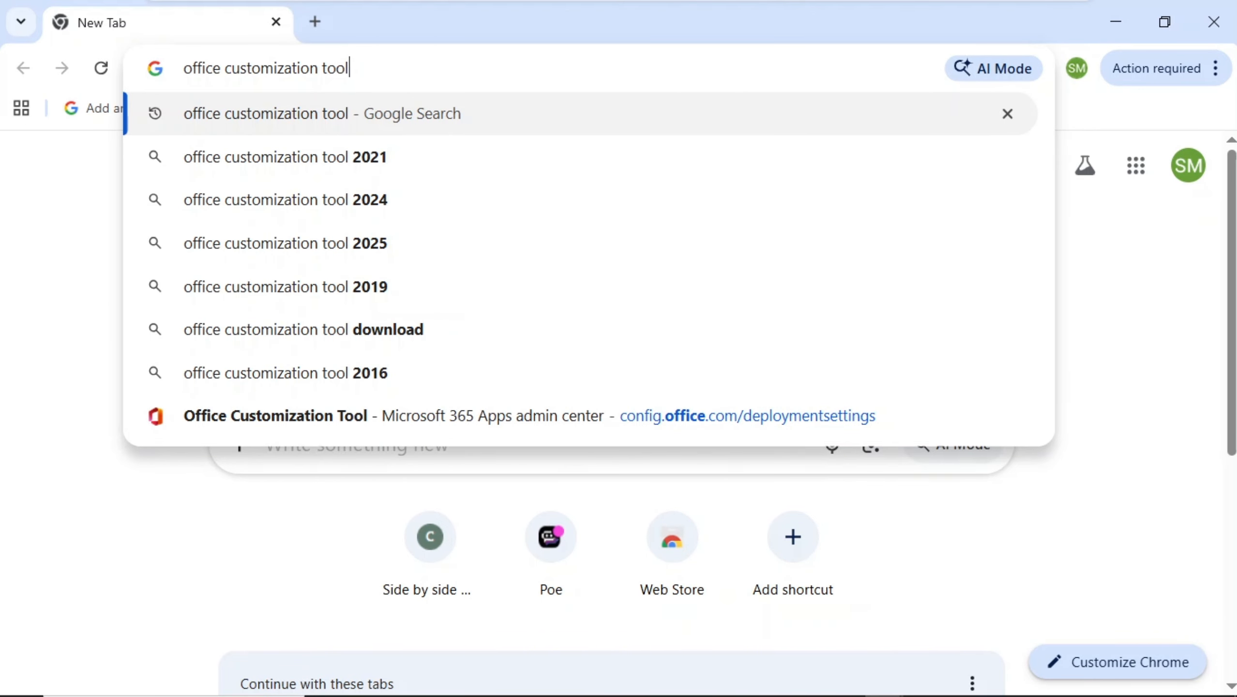
key("Return")
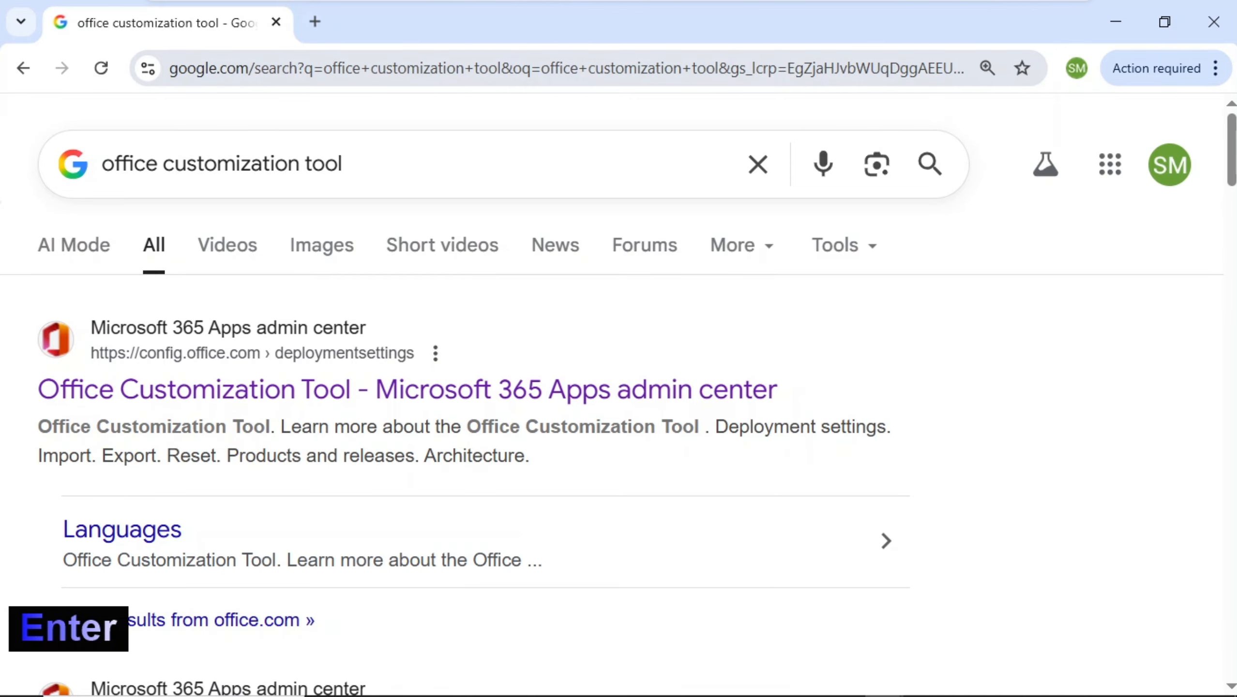
left_click(288, 402)
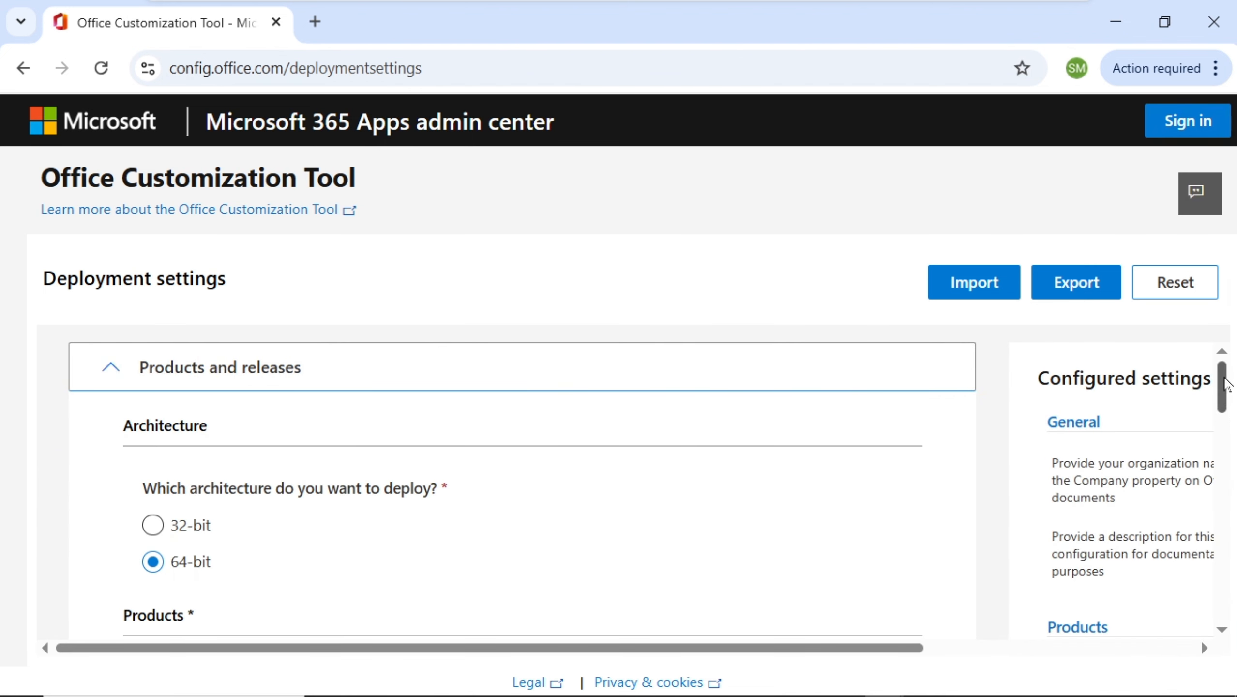
Select Office Professional Plus 2019 - Volume License as the Office Suites product.
left_click_drag(1226, 384, 1226, 391)
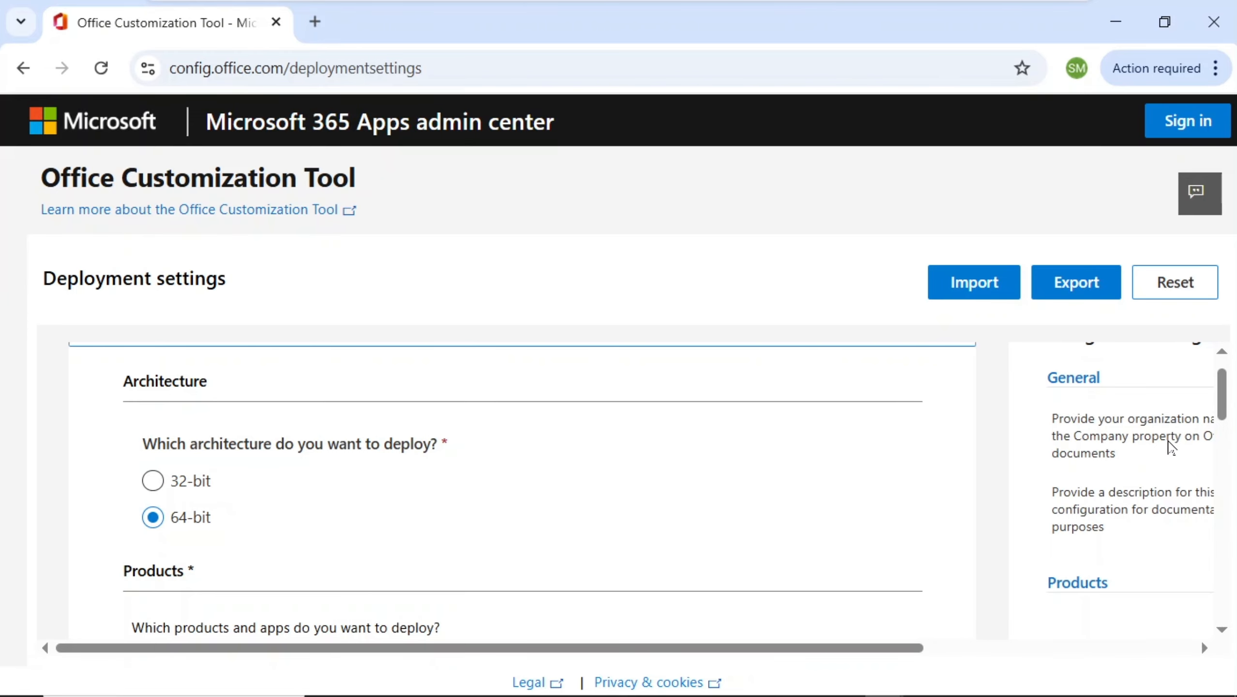
scroll(1230, 408, "down", 1)
scroll(1230, 409, "down", 3)
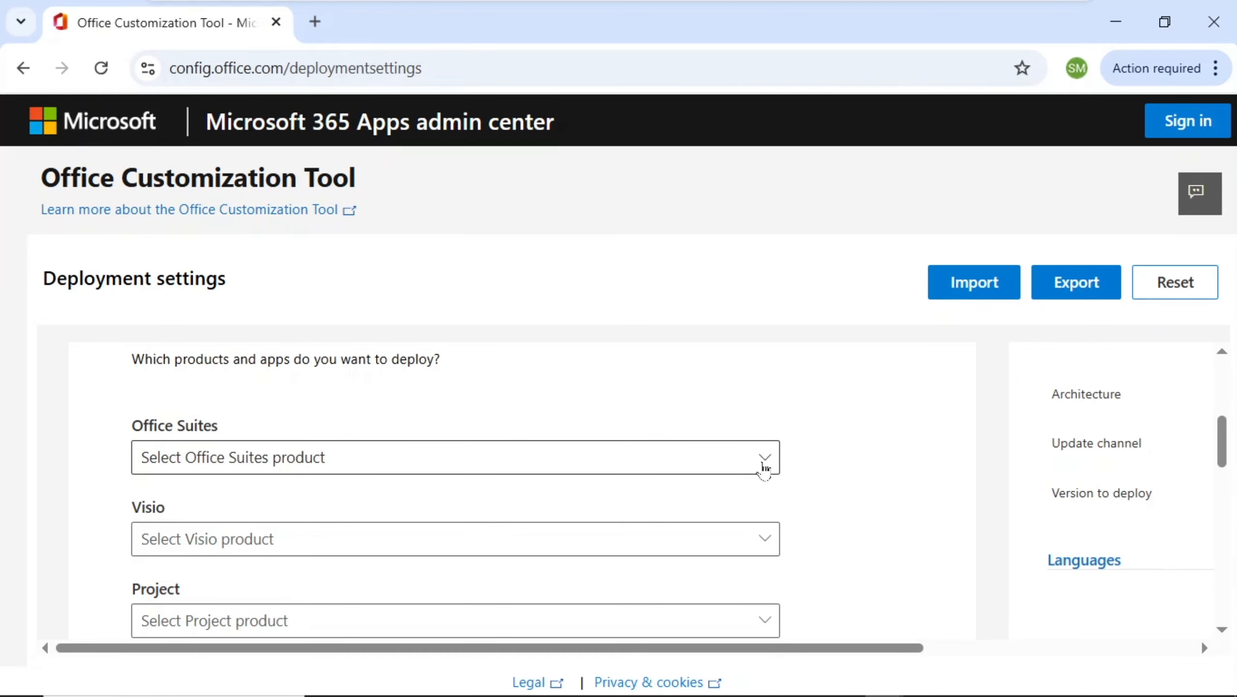
left_click(764, 468)
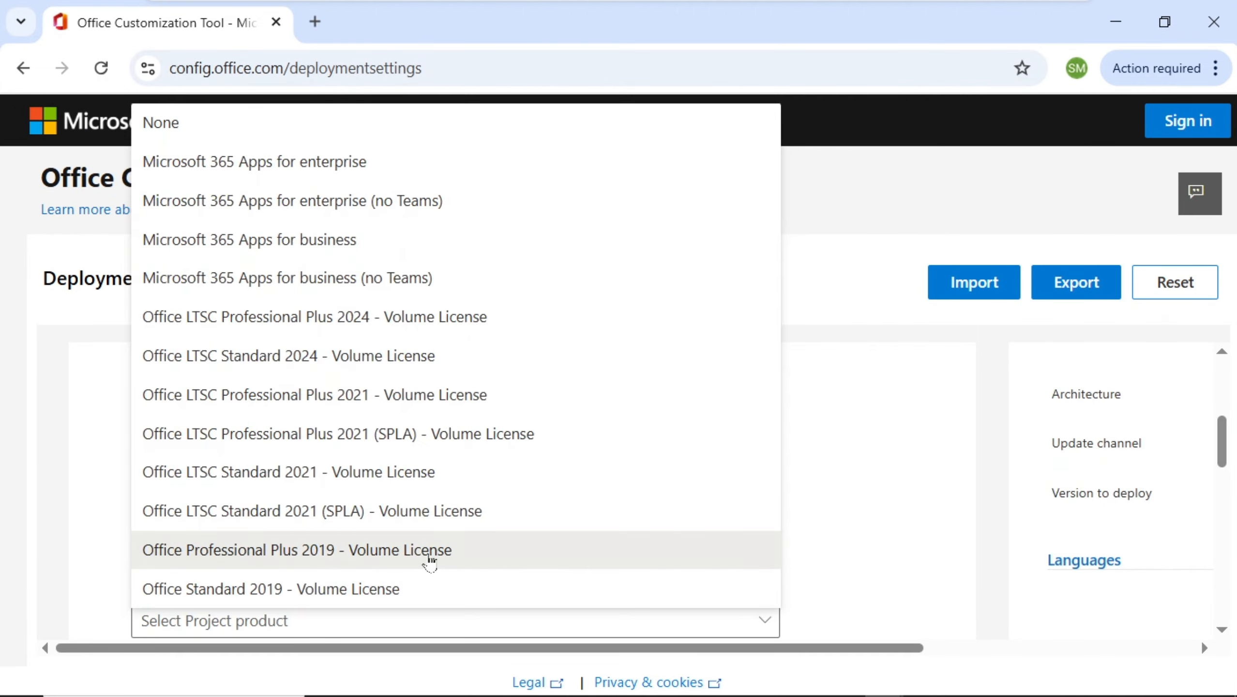
left_click(427, 559)
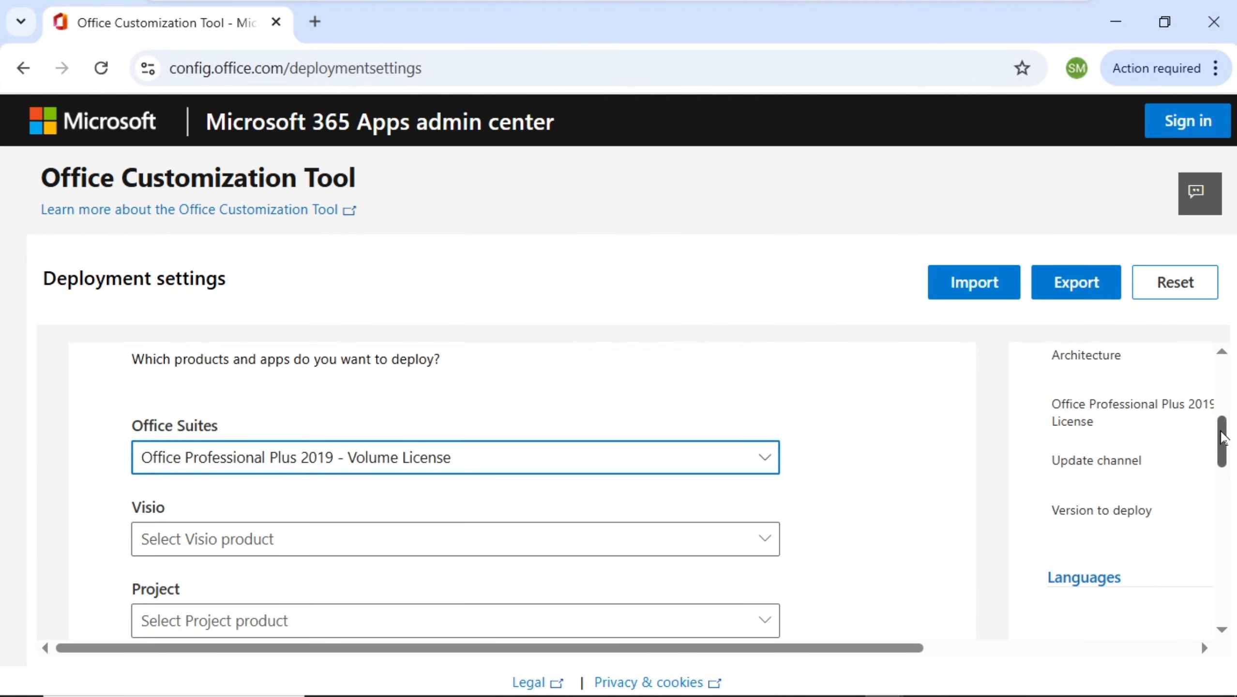
Turn off Access, OneDrive Desktop, Outlook (classic), Publisher and OneNote in the apps to deploy.
scroll(1222, 450, "down", 2)
left_click_drag(1225, 454, 1234, 537)
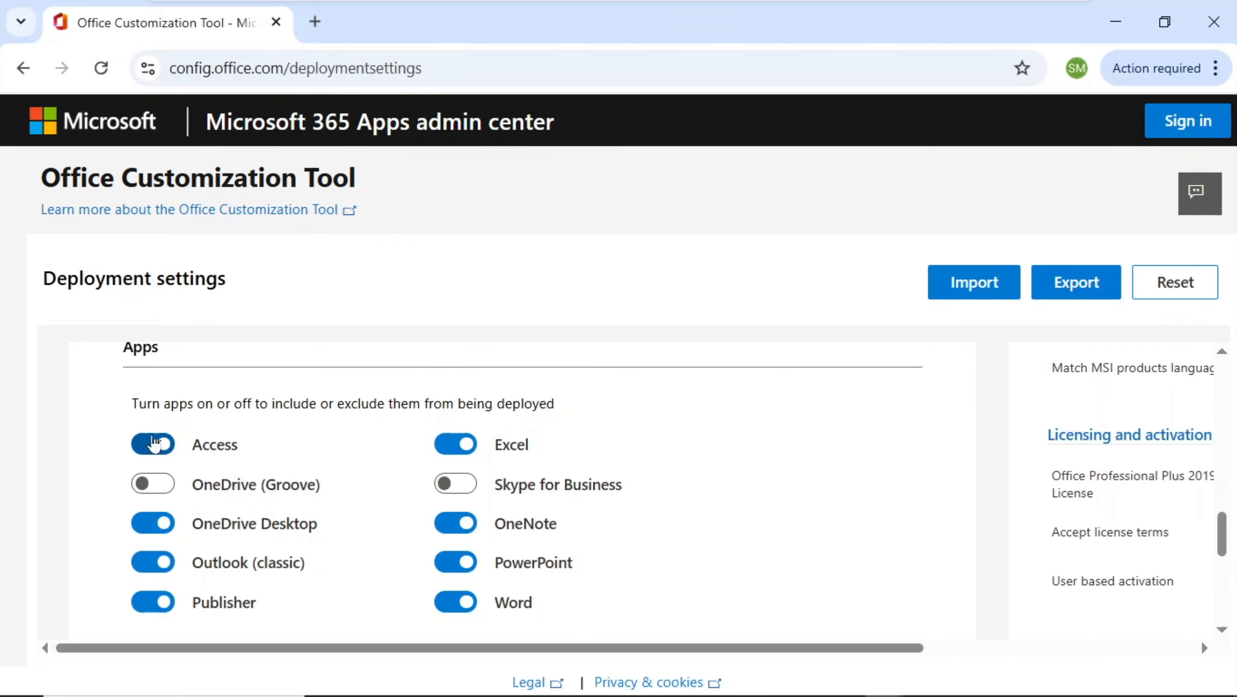
left_click(151, 446)
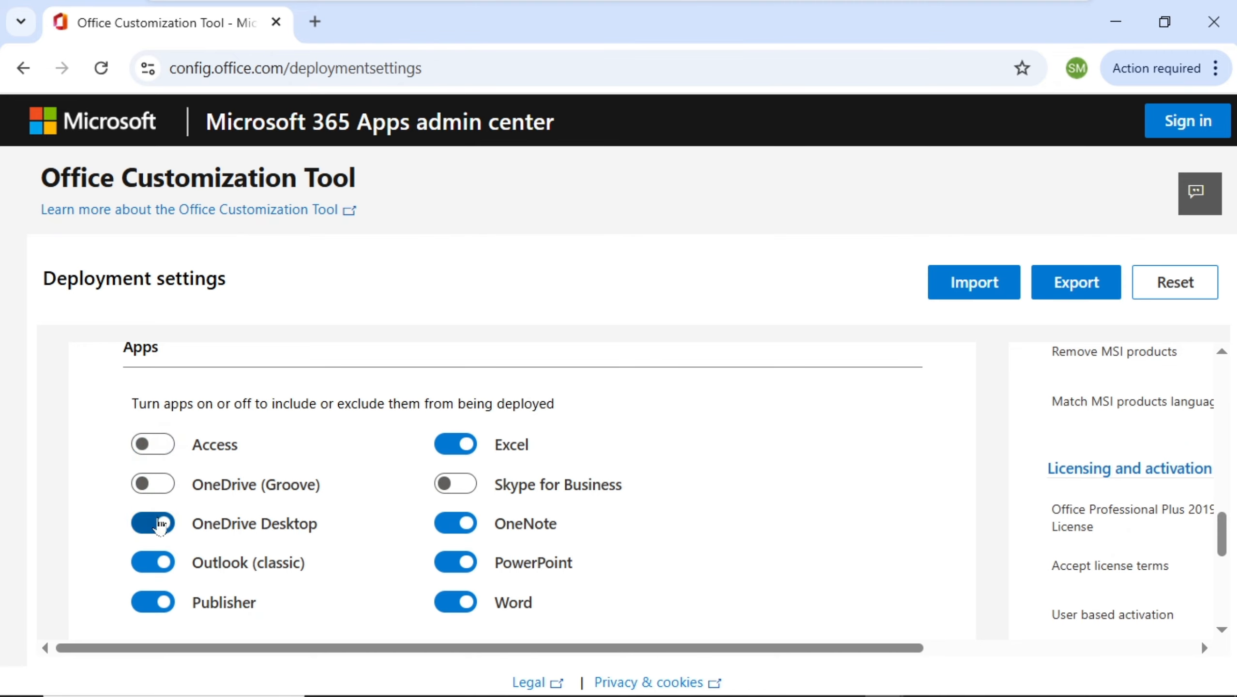
left_click(159, 526)
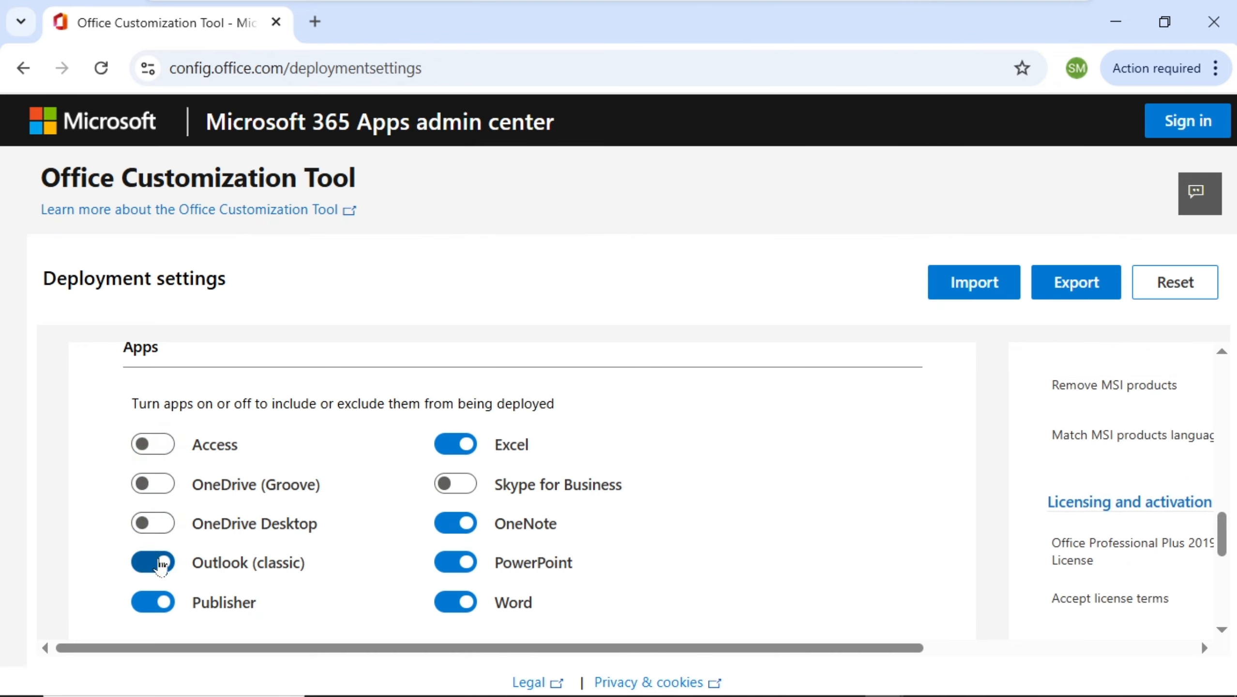
left_click(161, 565)
left_click(160, 609)
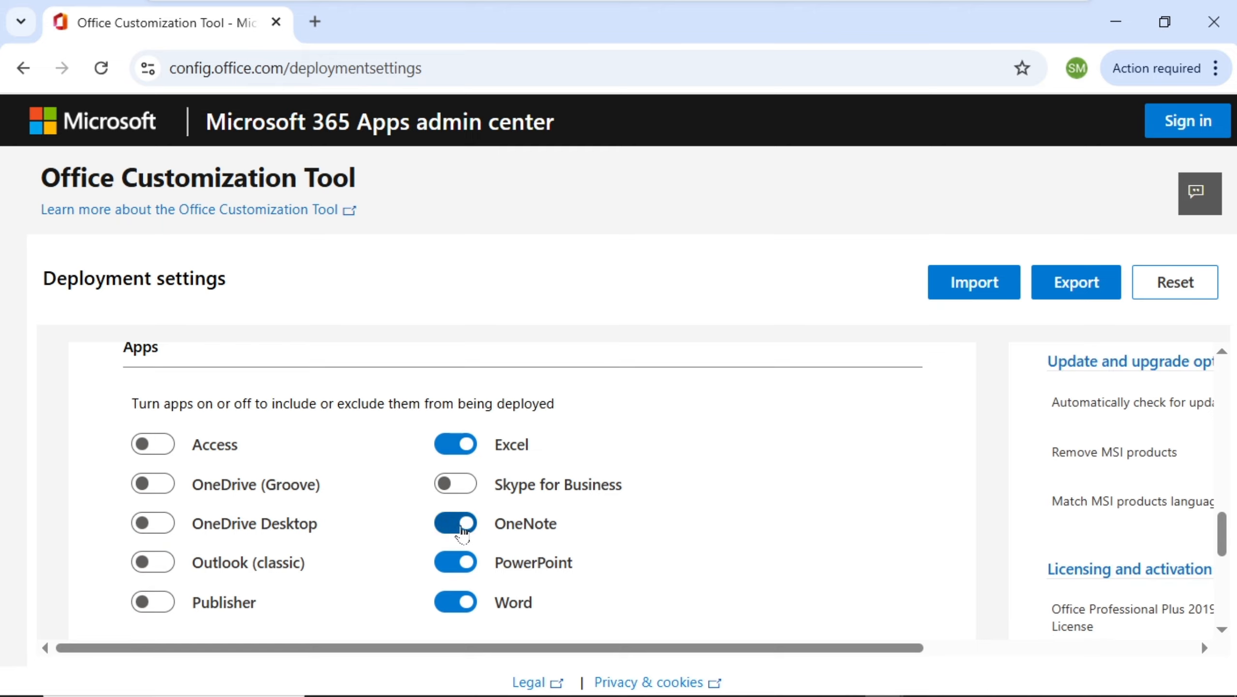
left_click(461, 526)
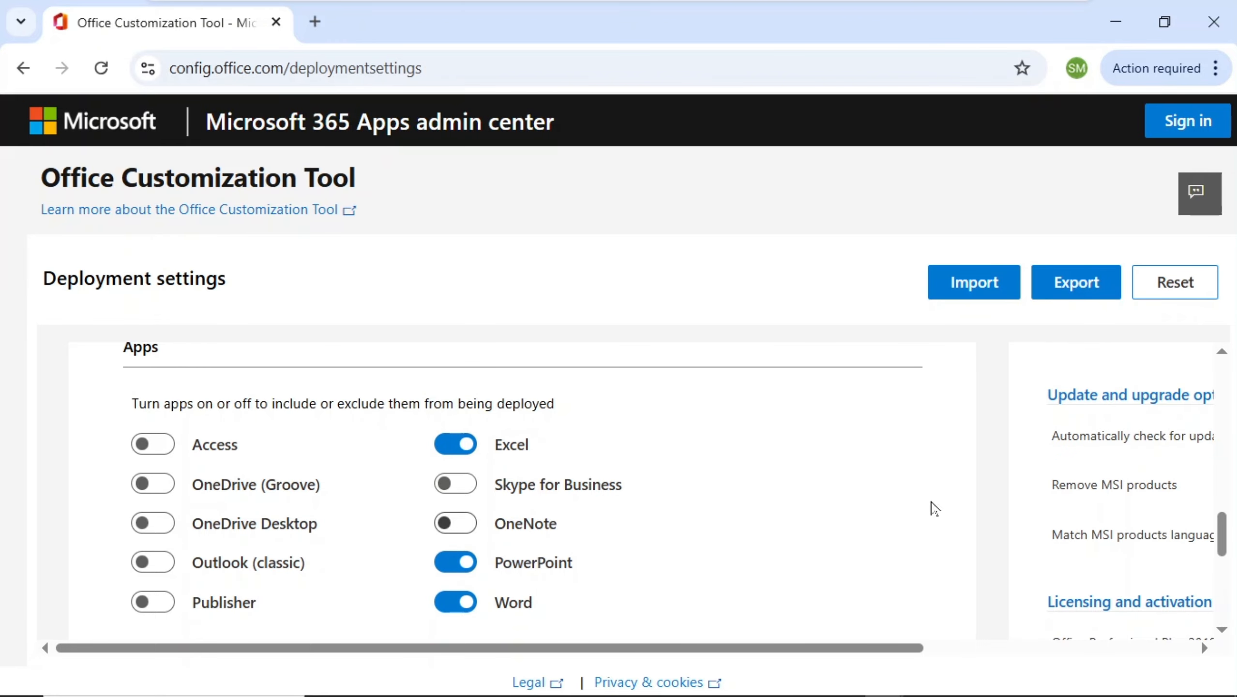
Expand the Language section of the deployment settings.
left_click_drag(1224, 533, 1226, 577)
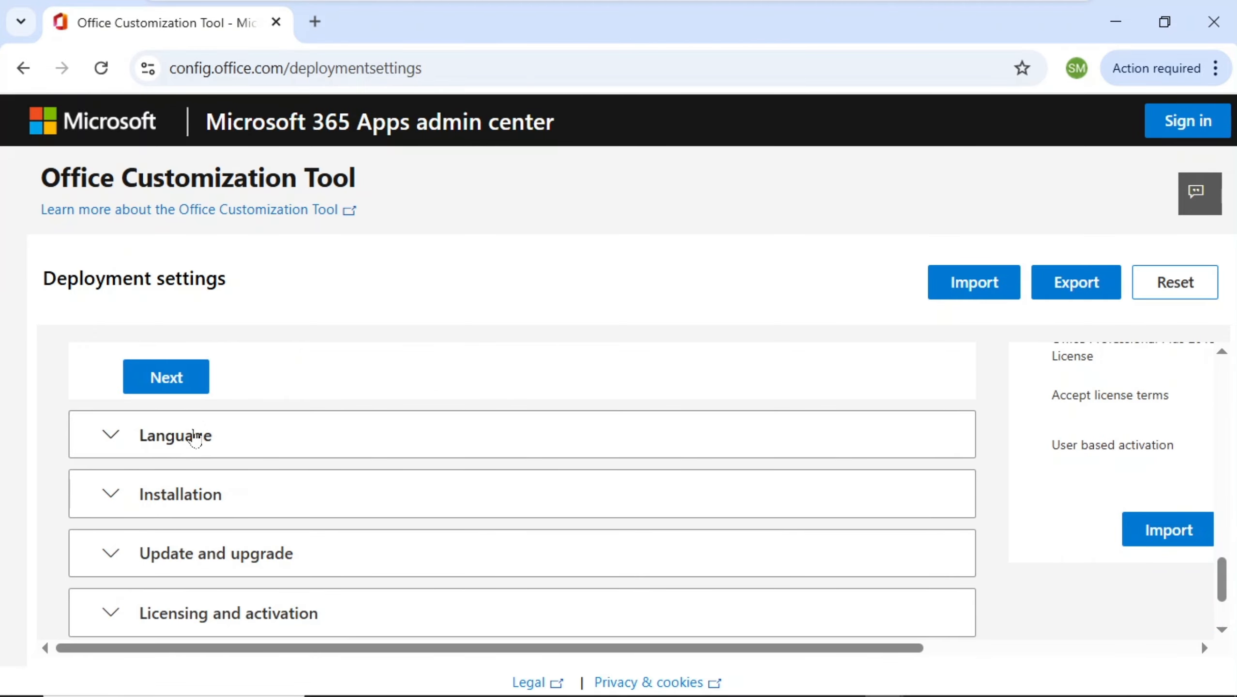
left_click(195, 435)
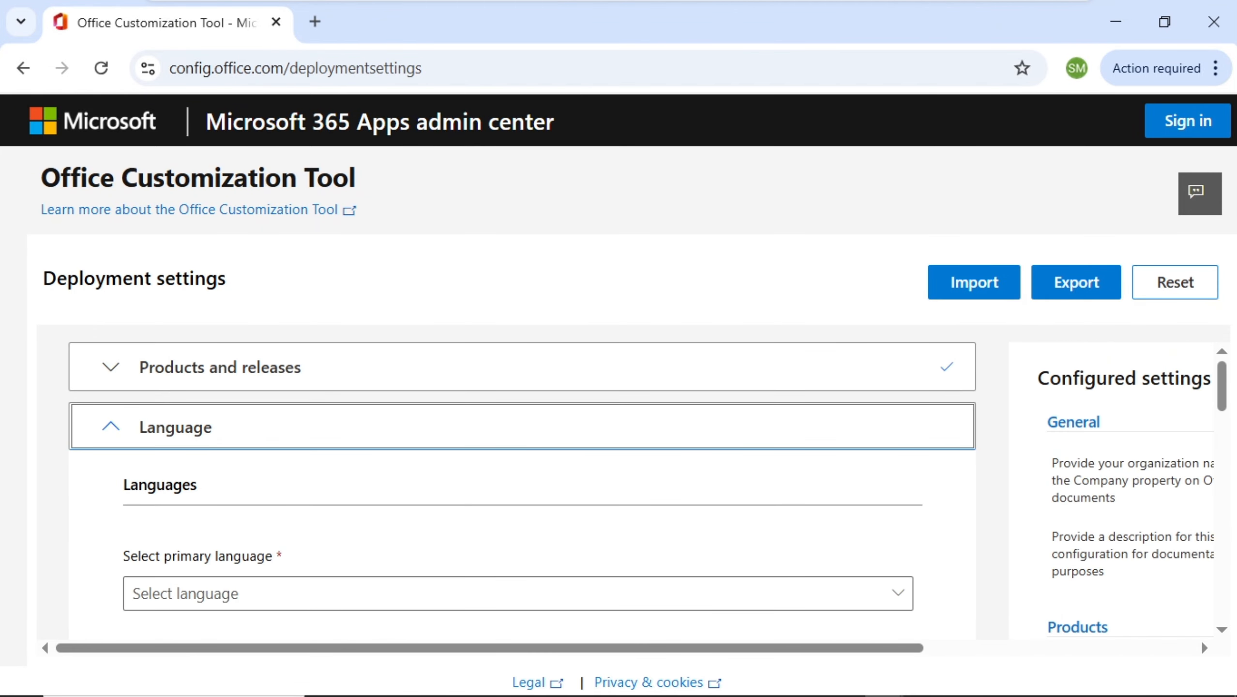
left_click_drag(1234, 383, 1227, 412)
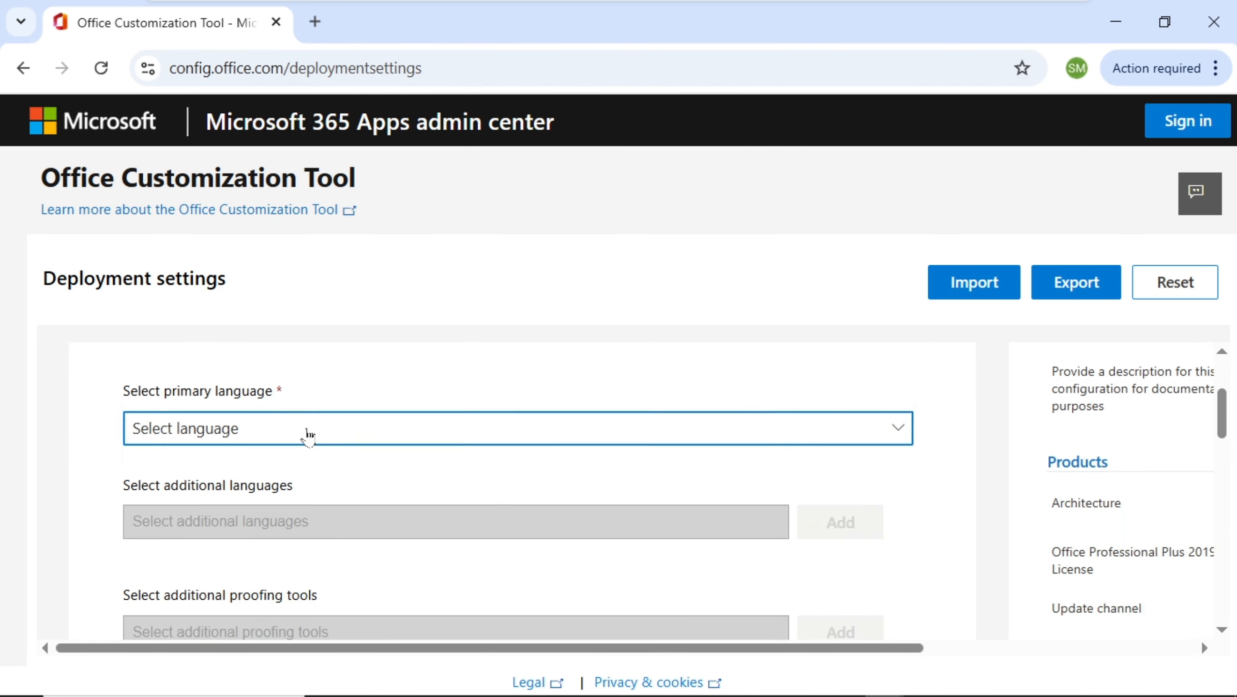
Set the primary language to English (United States).
left_click(293, 433)
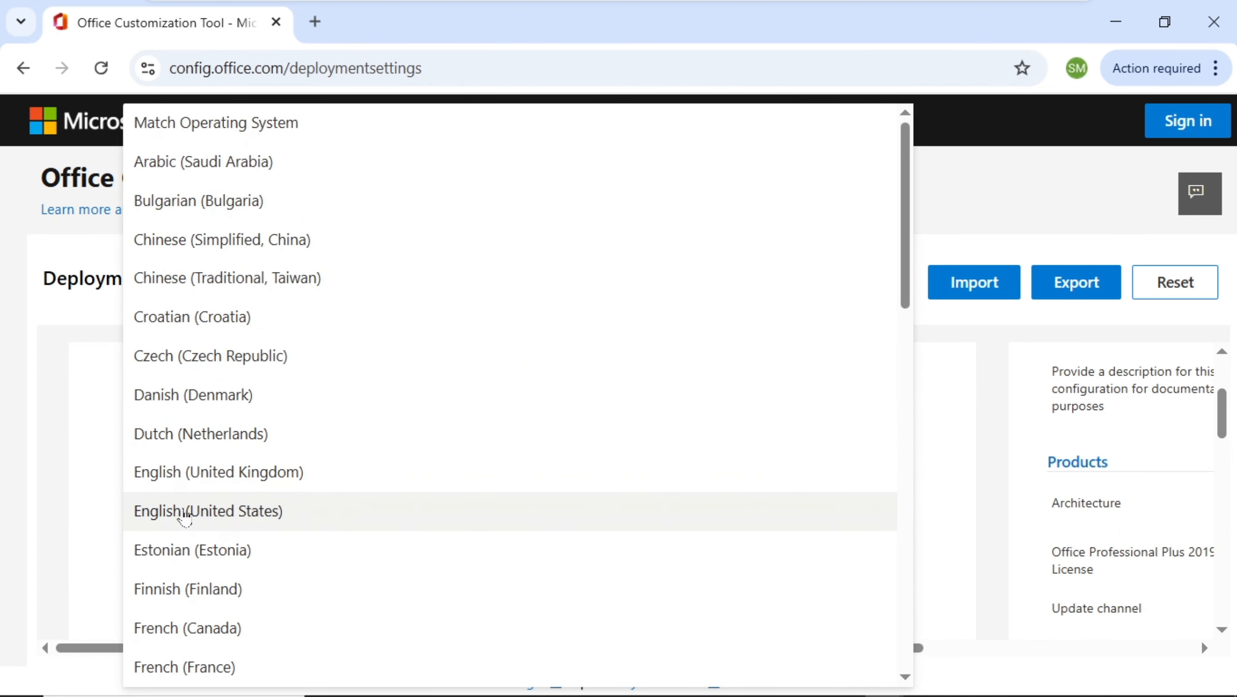
left_click(222, 513)
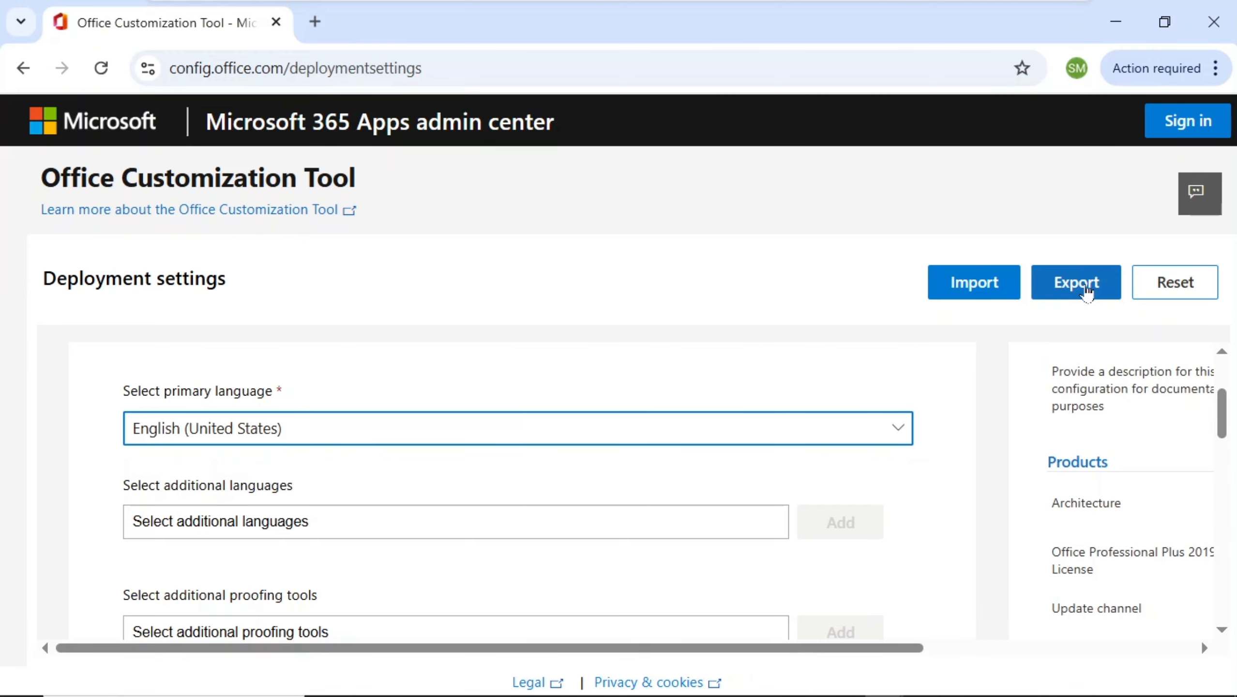
Start exporting the configuration and choose Office Open XML formats as the default file format.
left_click(1078, 291)
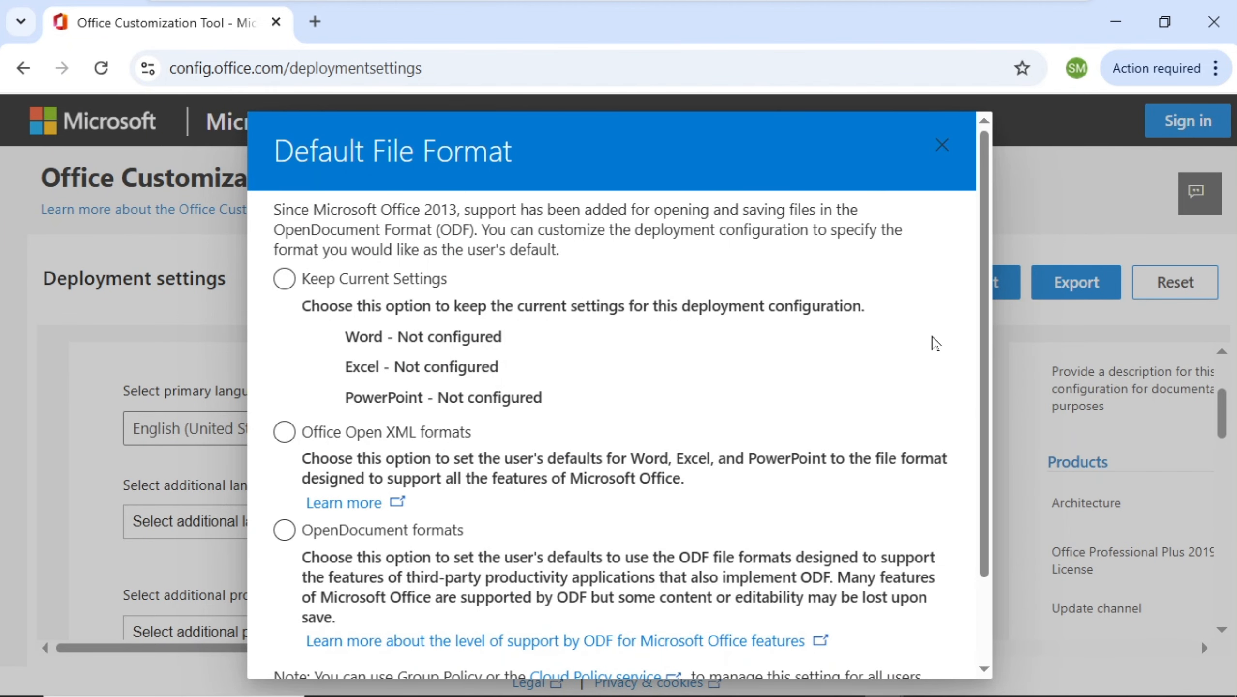
left_click(286, 435)
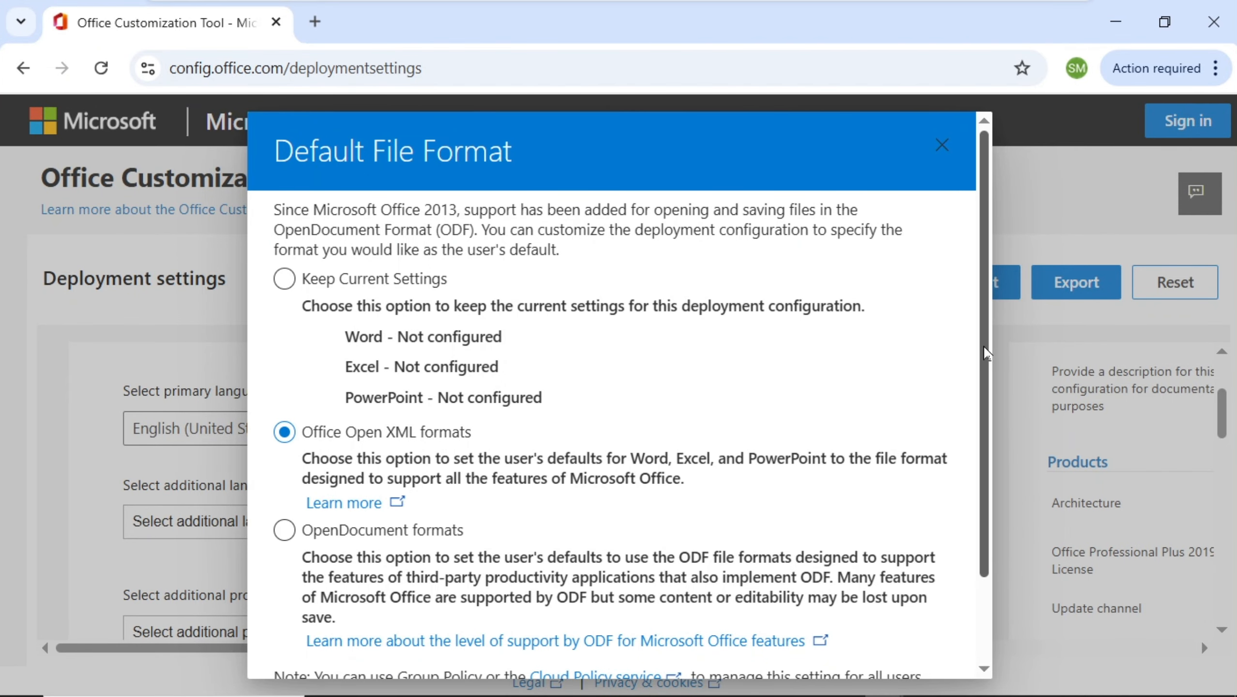
left_click_drag(983, 379, 983, 491)
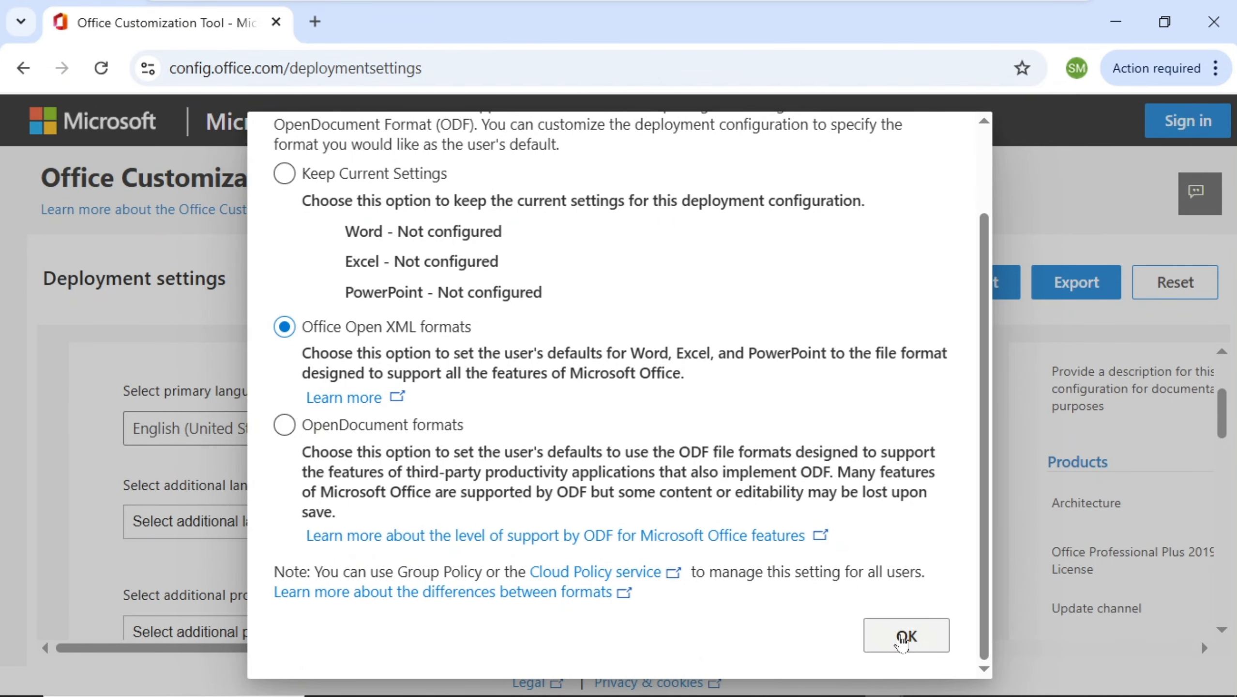
left_click(903, 643)
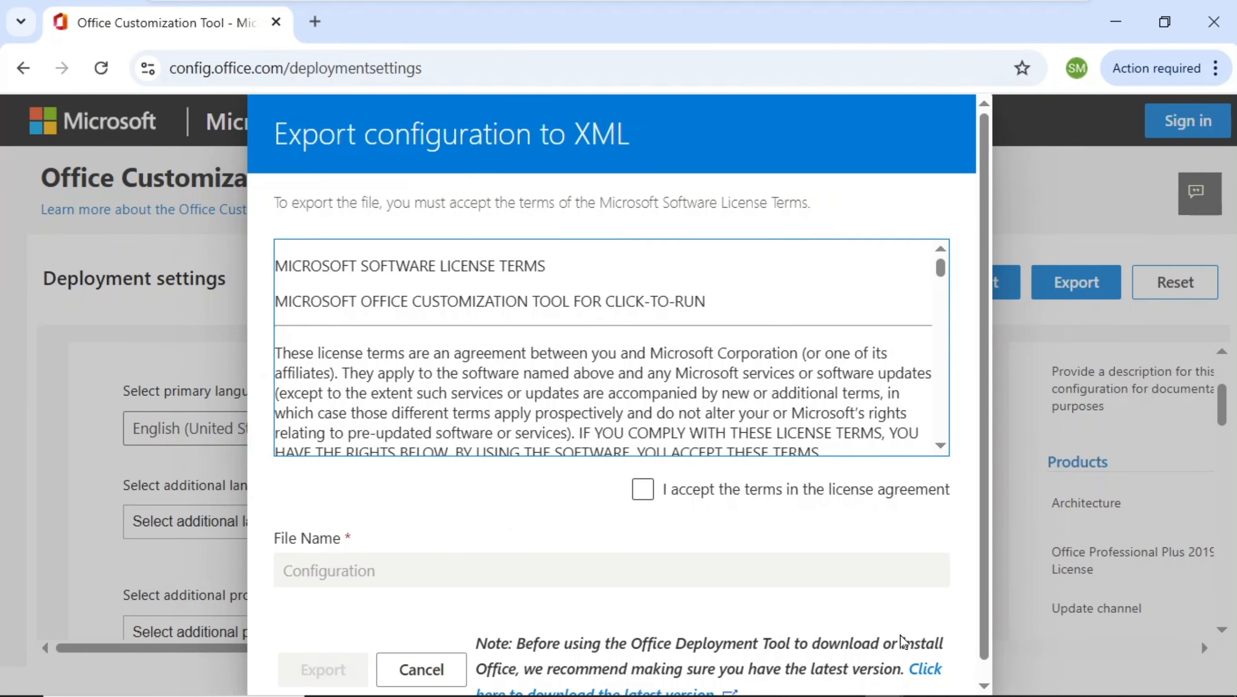
Accept the license terms and export the configuration XML with the file name Configuration.
left_click(643, 489)
left_click(643, 490)
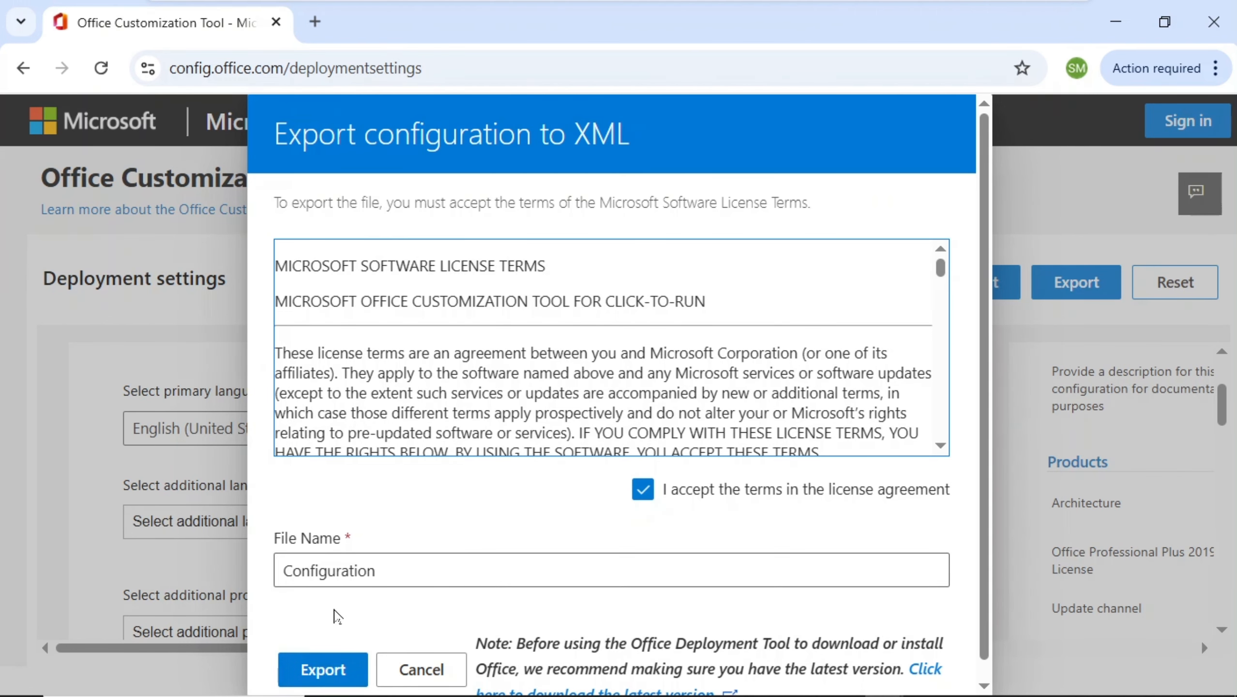
left_click(322, 673)
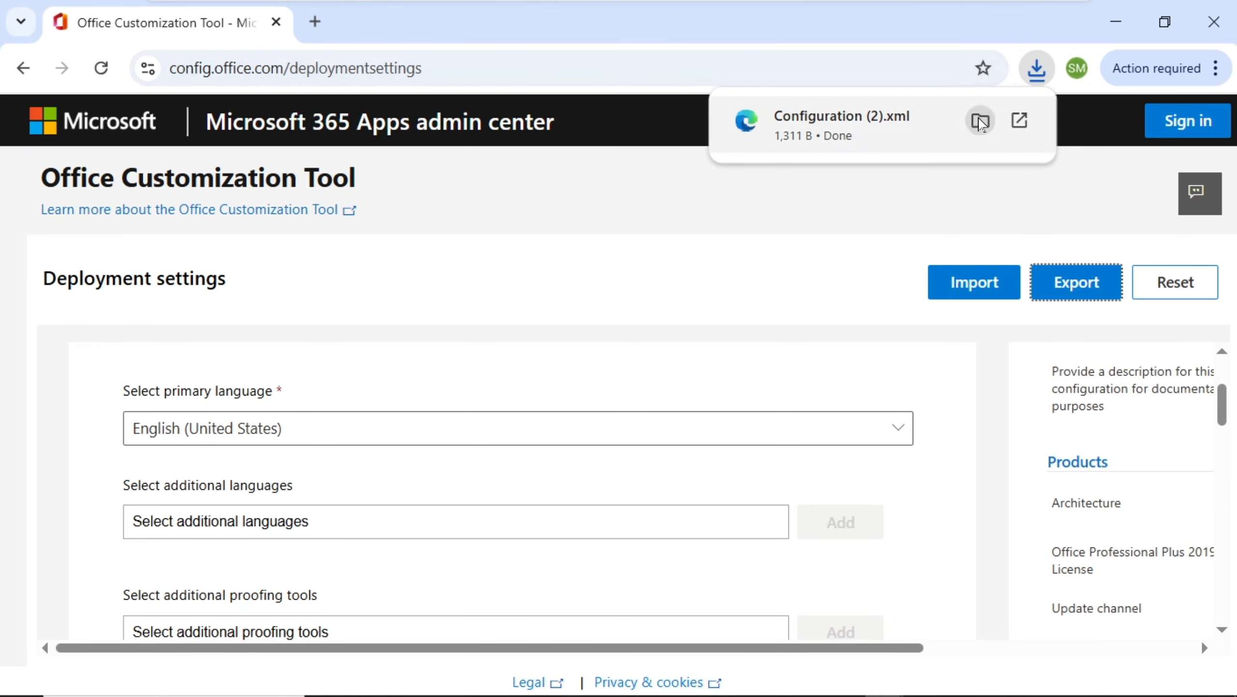
Open the downloaded Configuration (2) file's folder and copy the file.
left_click(980, 121)
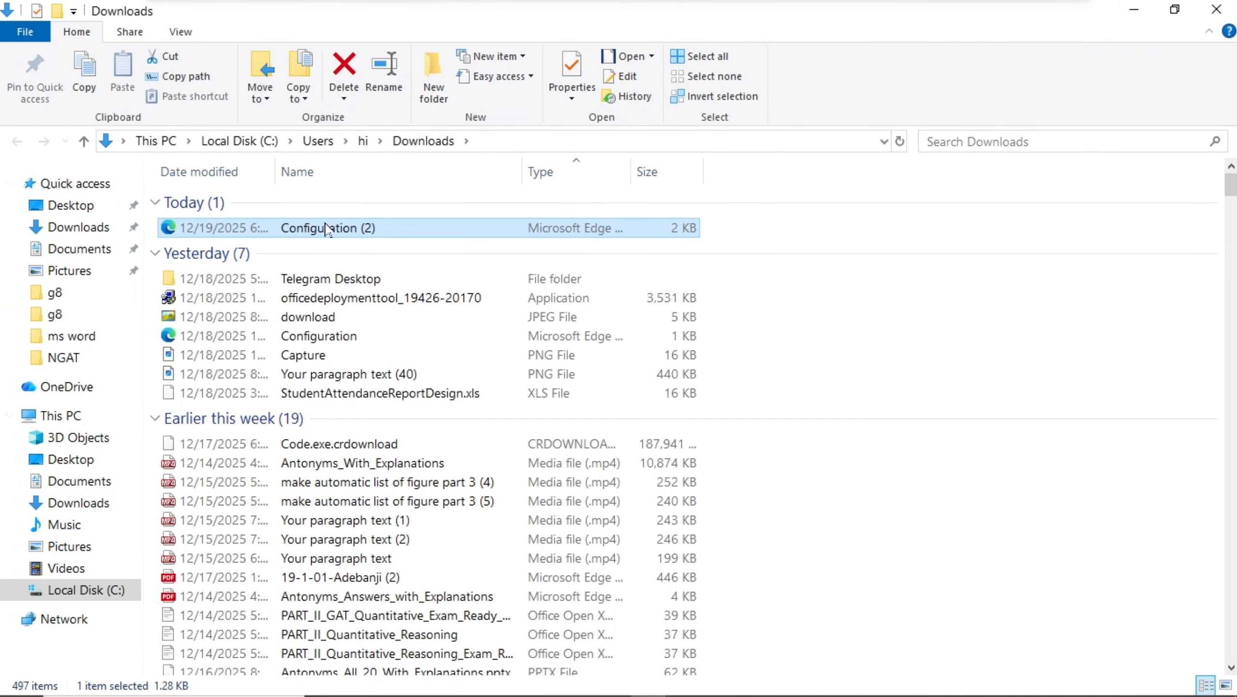
right_click(326, 228)
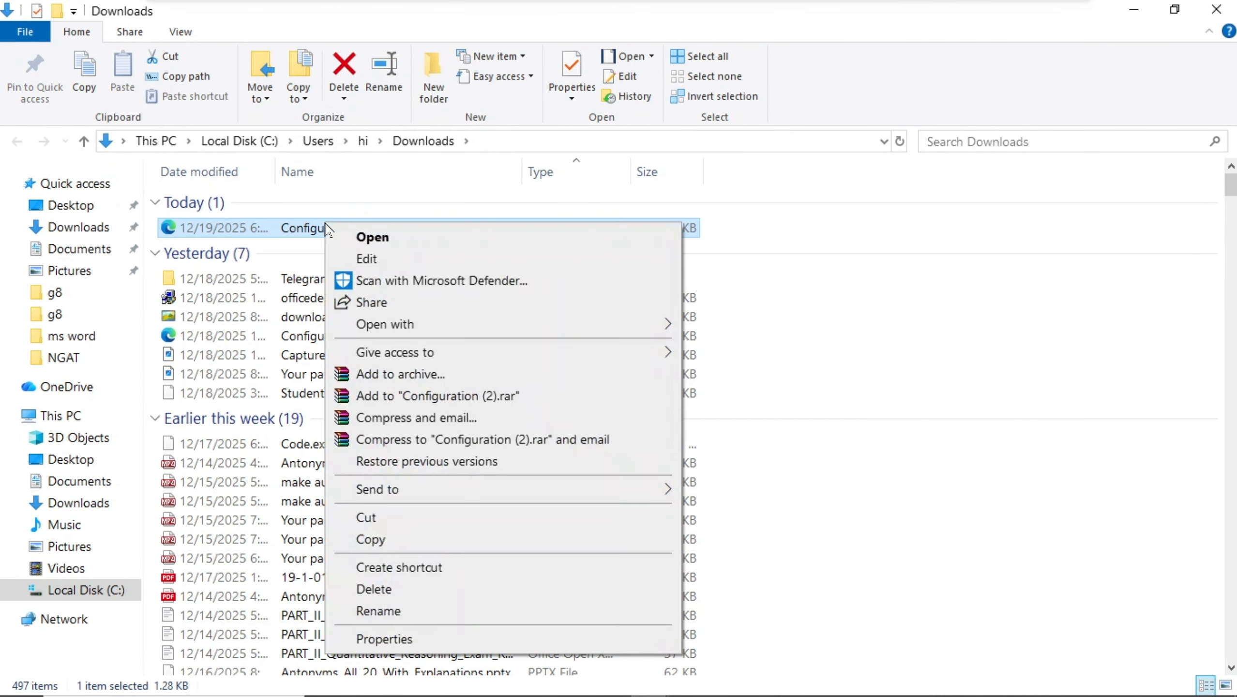
left_click(372, 539)
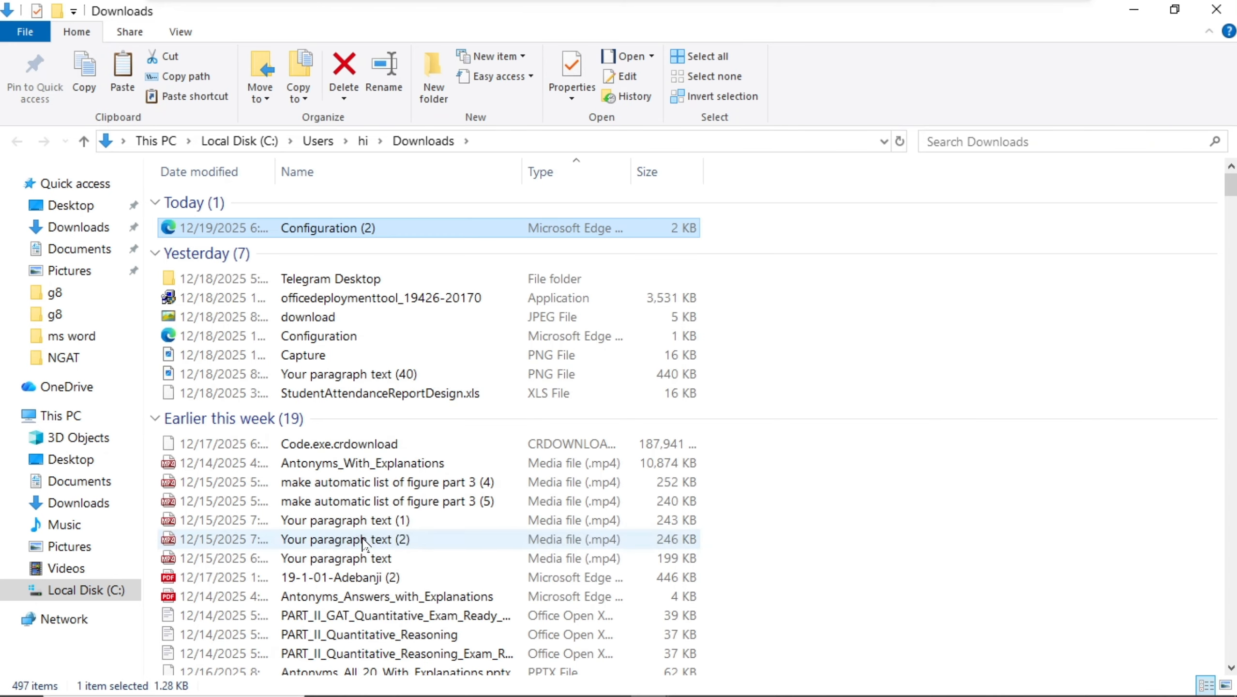
Create a new folder named office 2019 on Local Disk (C:).
left_click(88, 590)
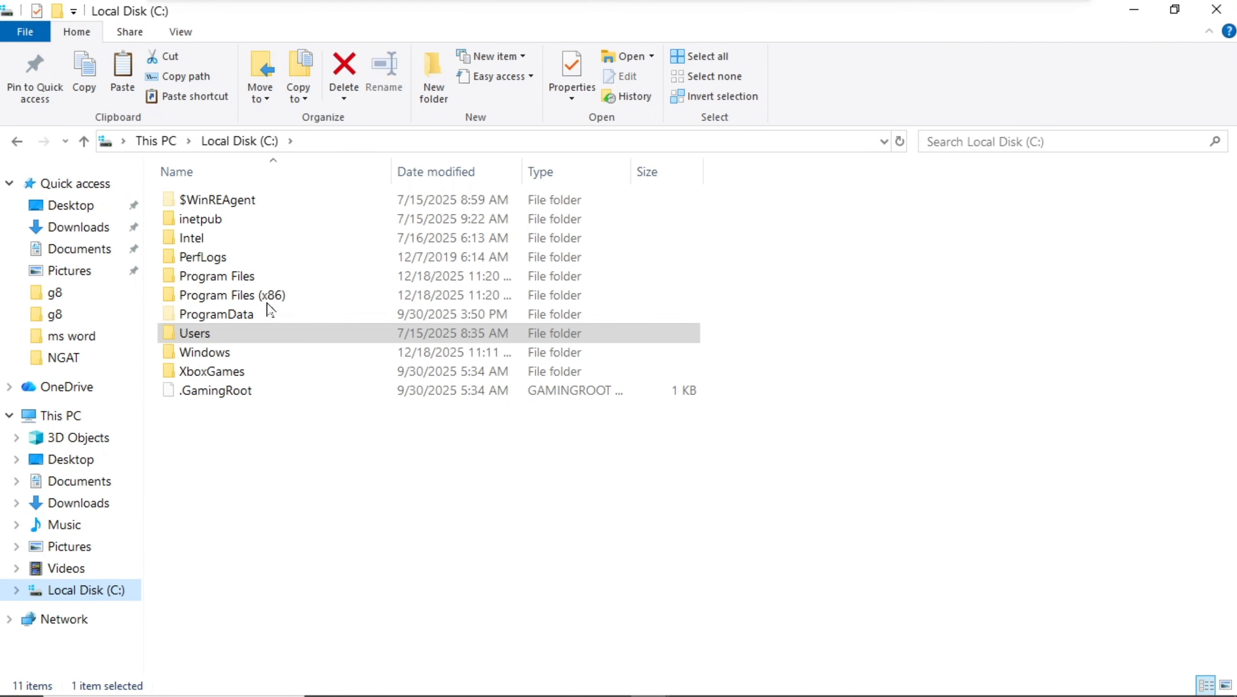
right_click(242, 432)
mouse_move(282, 614)
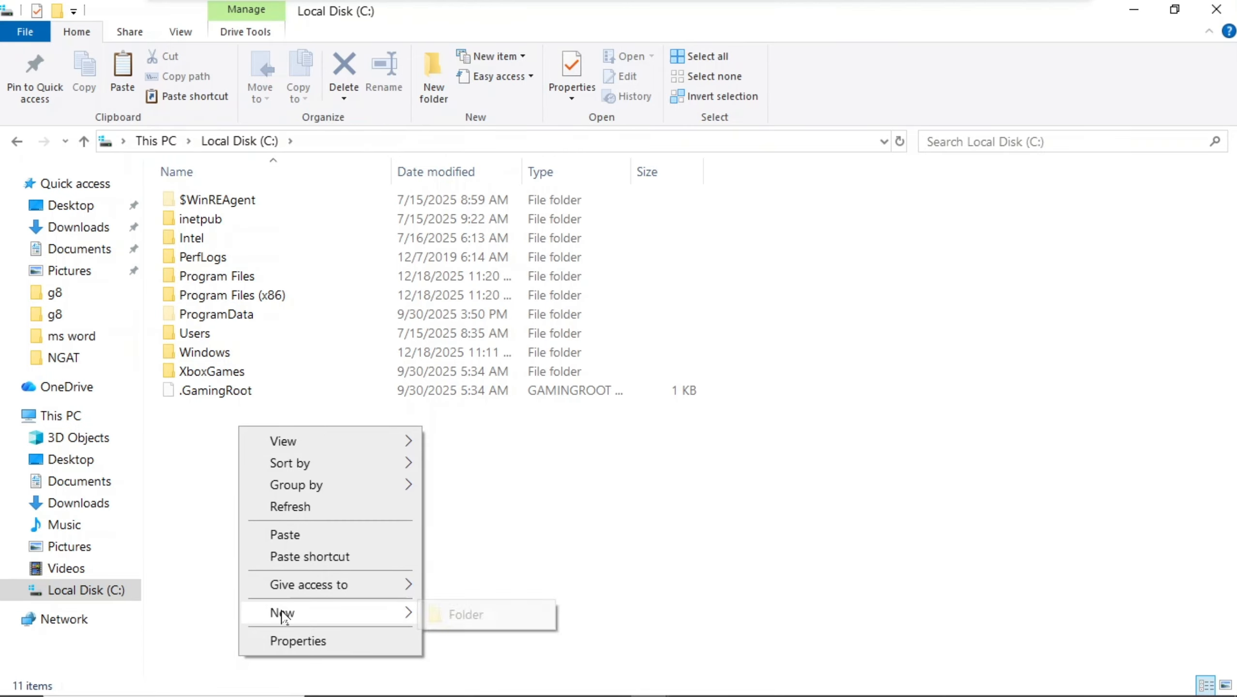
left_click(466, 615)
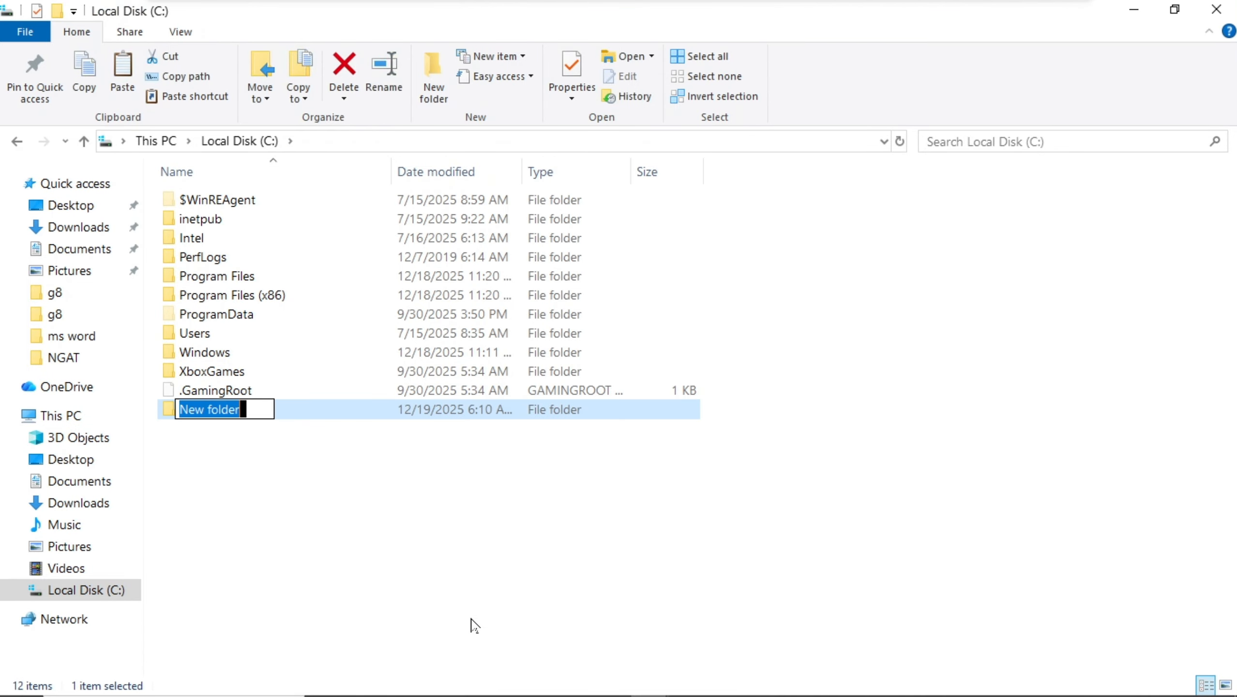
type("office 2")
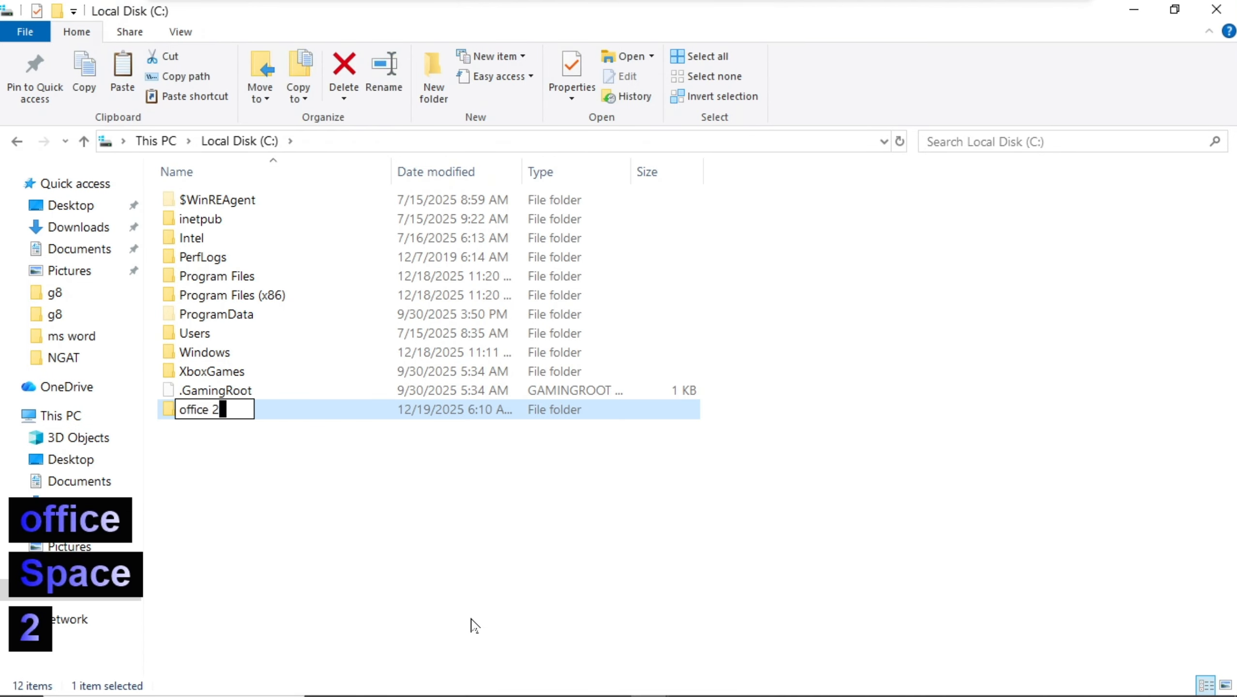
type("019")
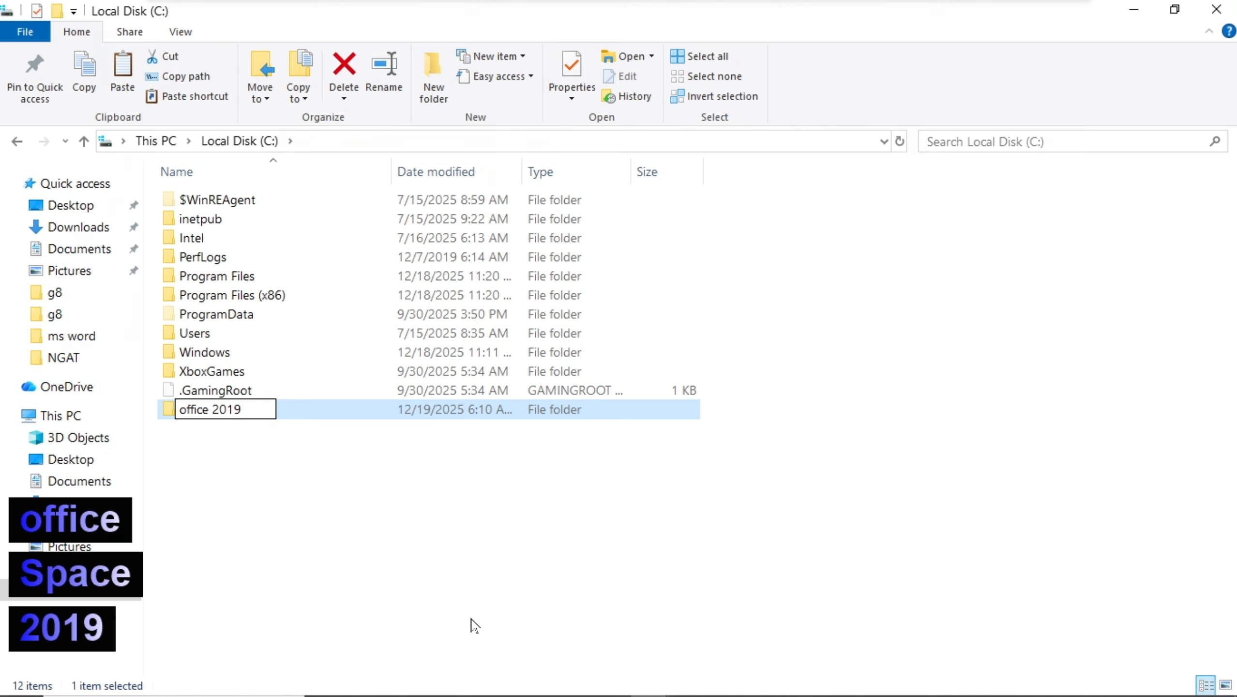
left_click(312, 412)
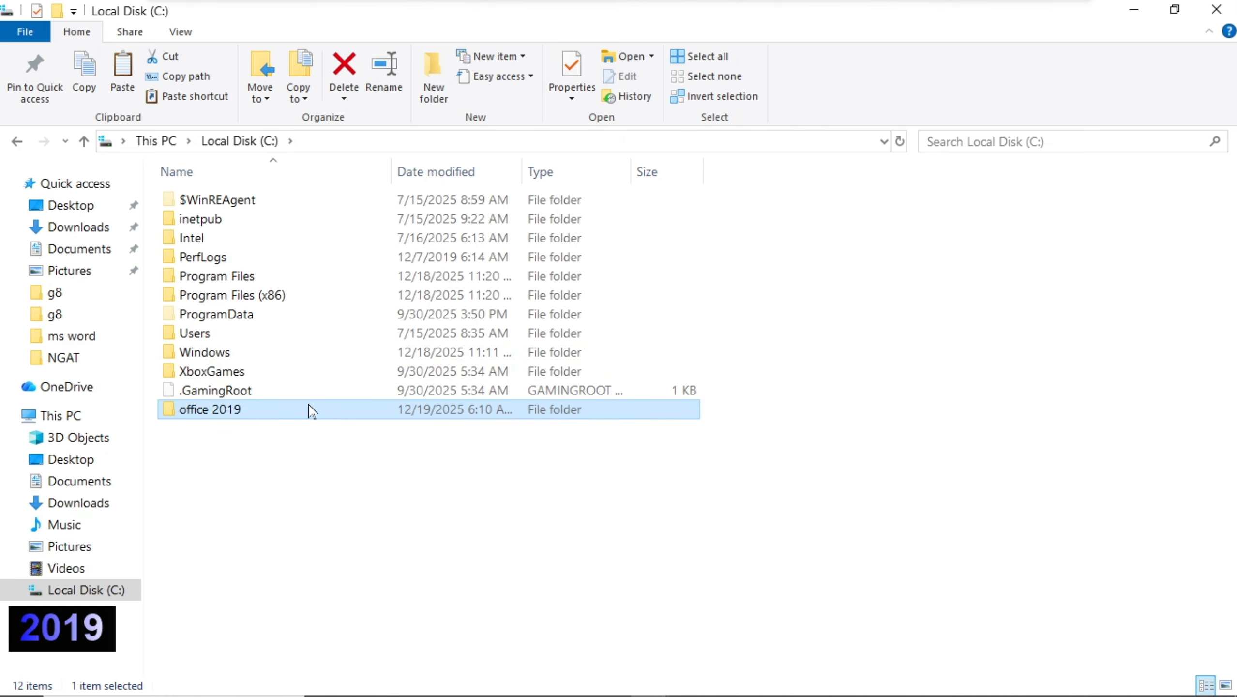
Open the office 2019 folder and paste the copied configuration file into it.
double_click(312, 413)
key("ctrl+v")
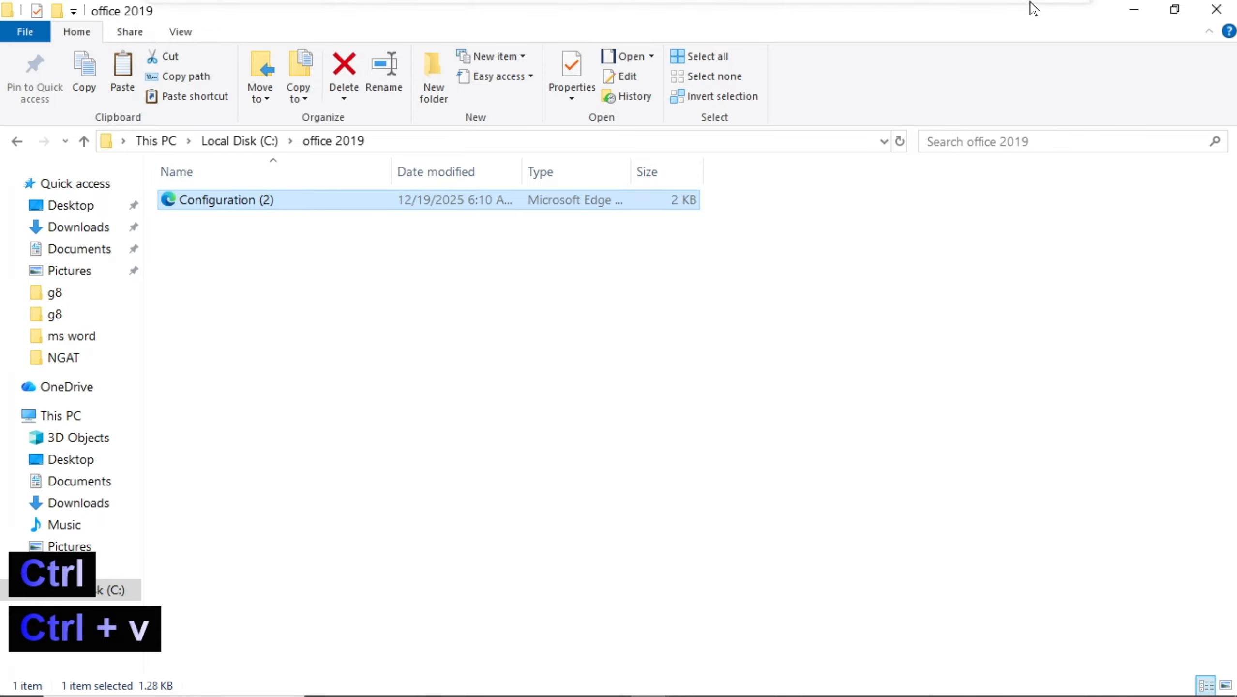
left_click(1123, 9)
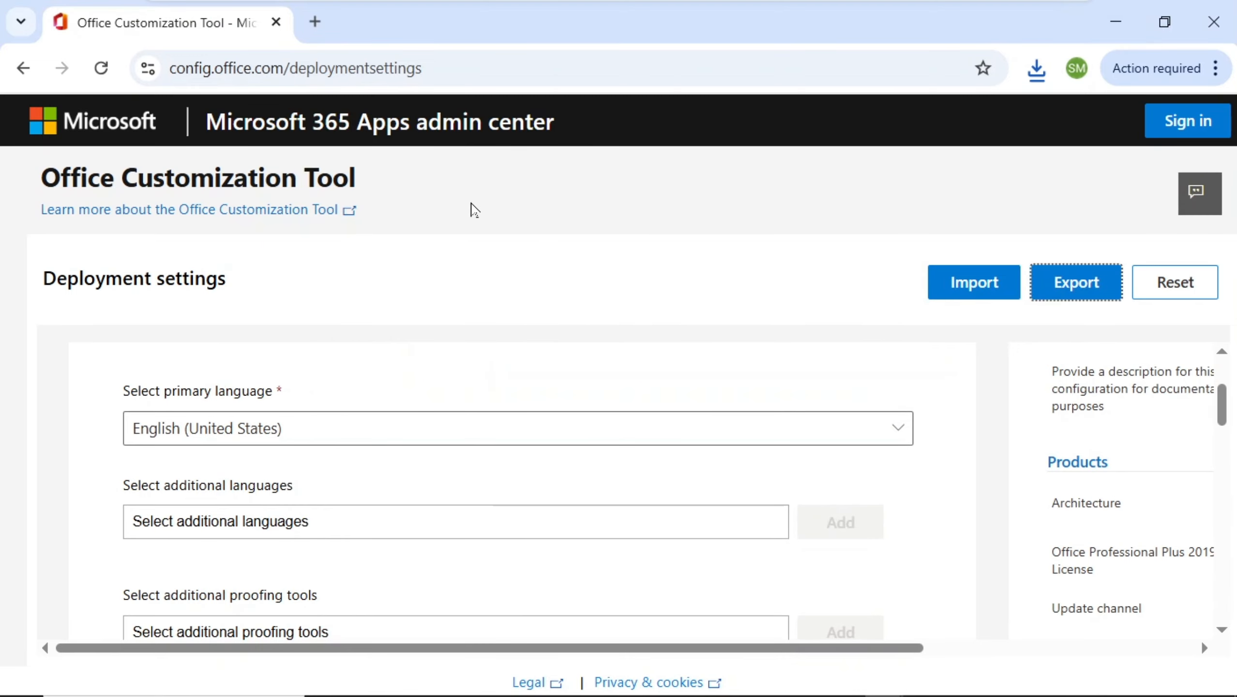
Search for office deployment tool in a new tab and download the Office Deployment Tool from Microsoft.
left_click(315, 21)
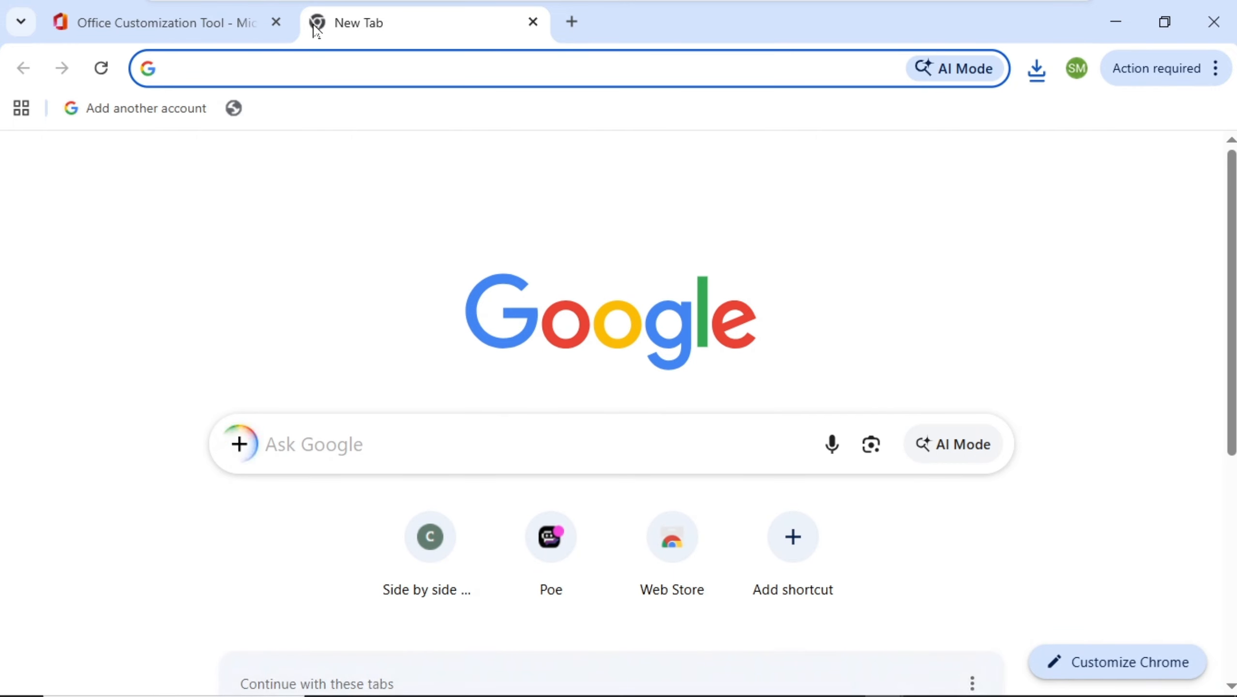
type("o")
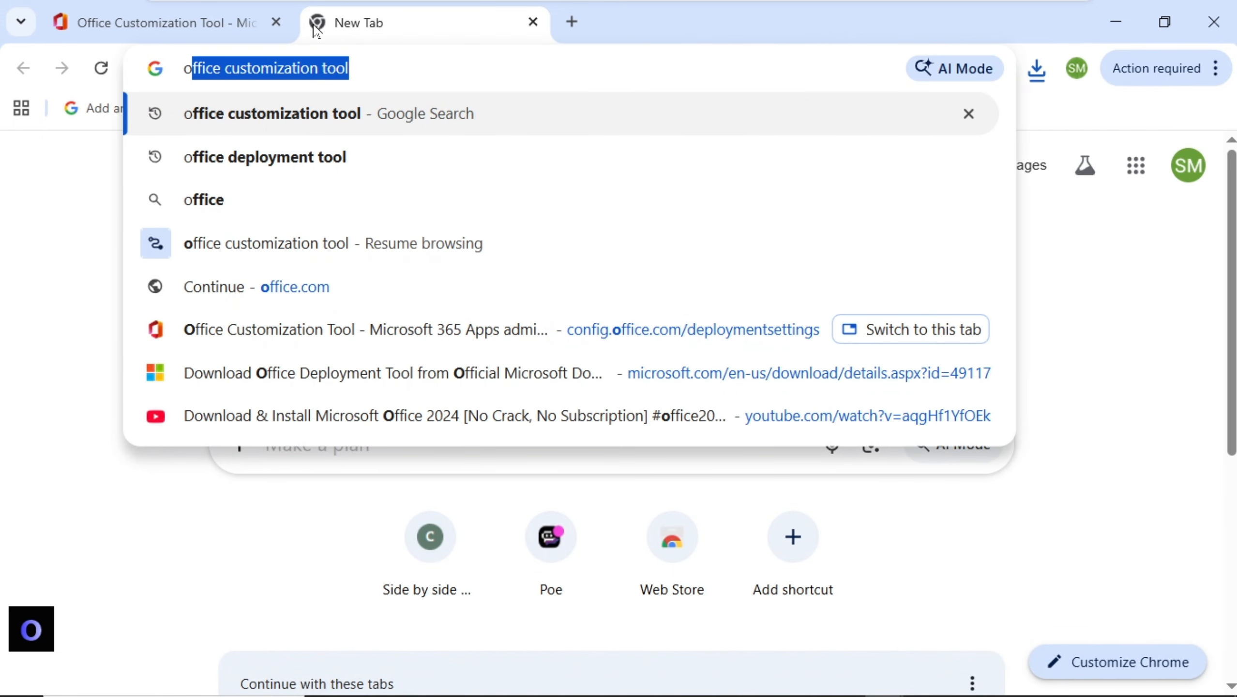
left_click(312, 166)
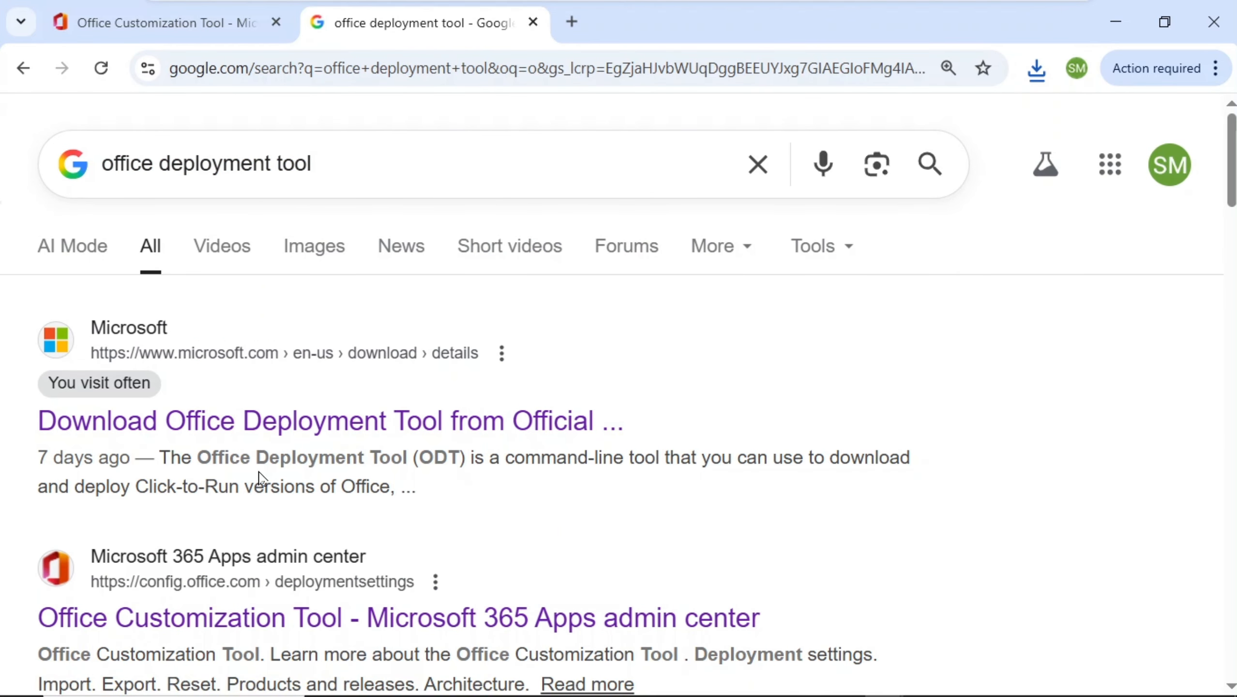
left_click(442, 424)
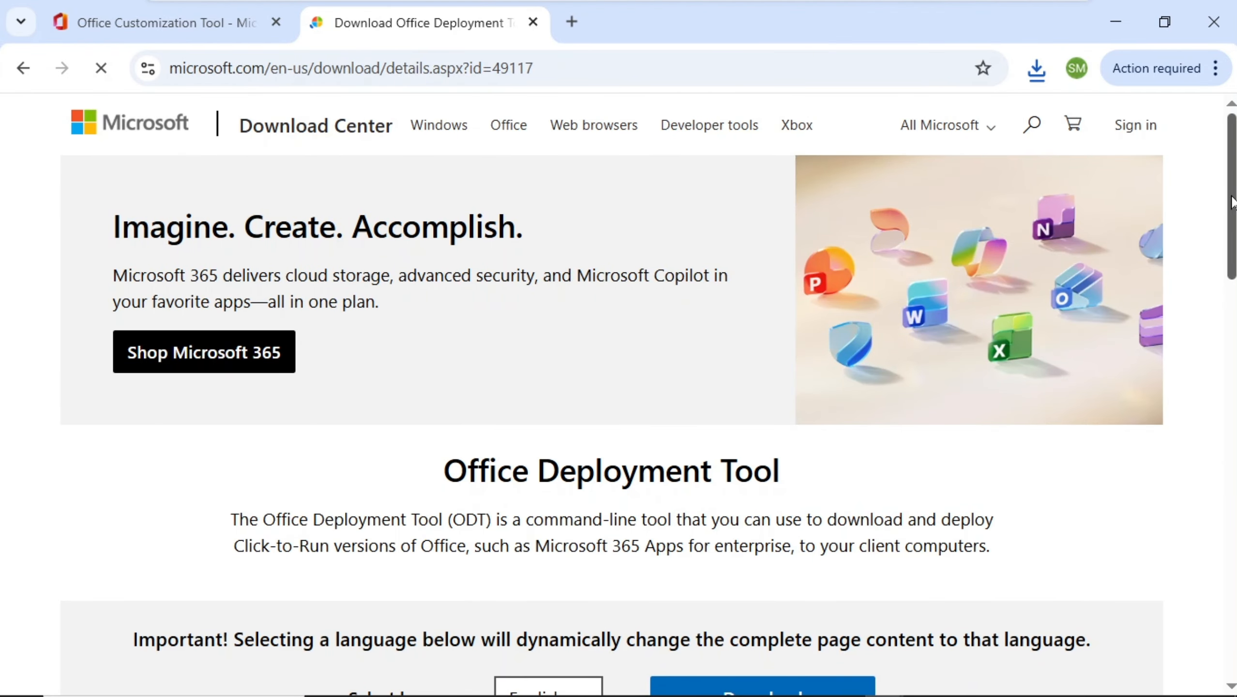
scroll(1232, 200, "down", 5)
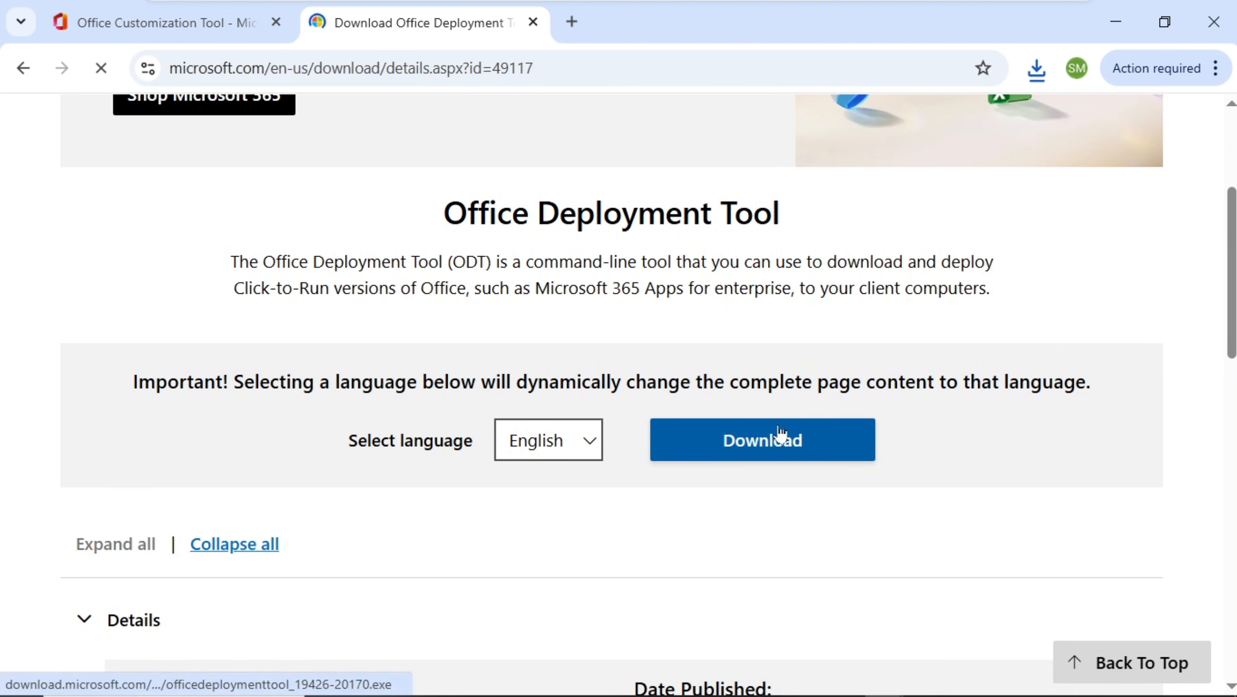
left_click(777, 434)
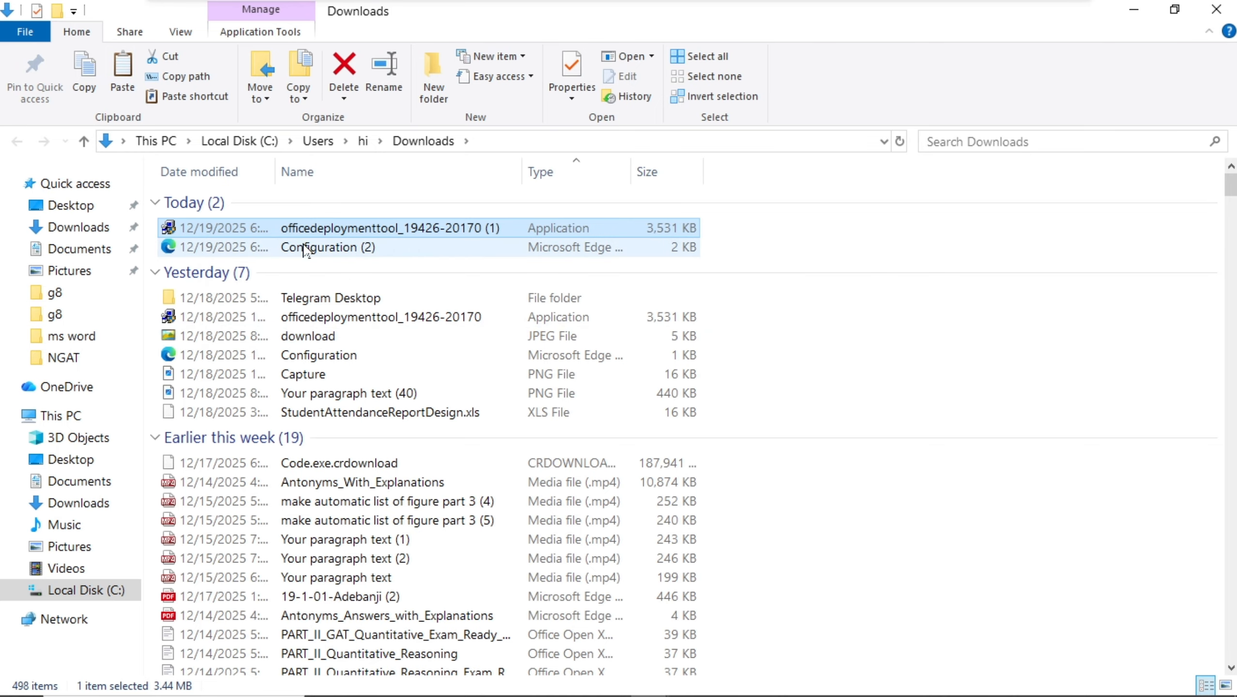
right_click(324, 230)
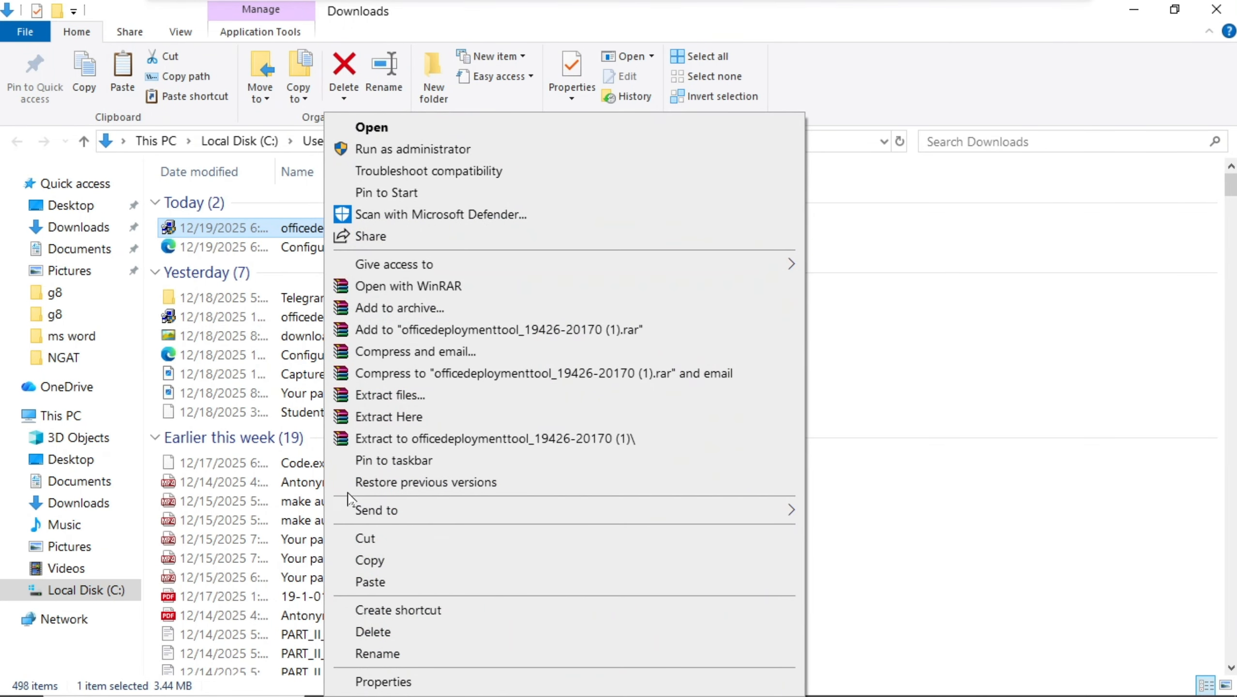
left_click(380, 562)
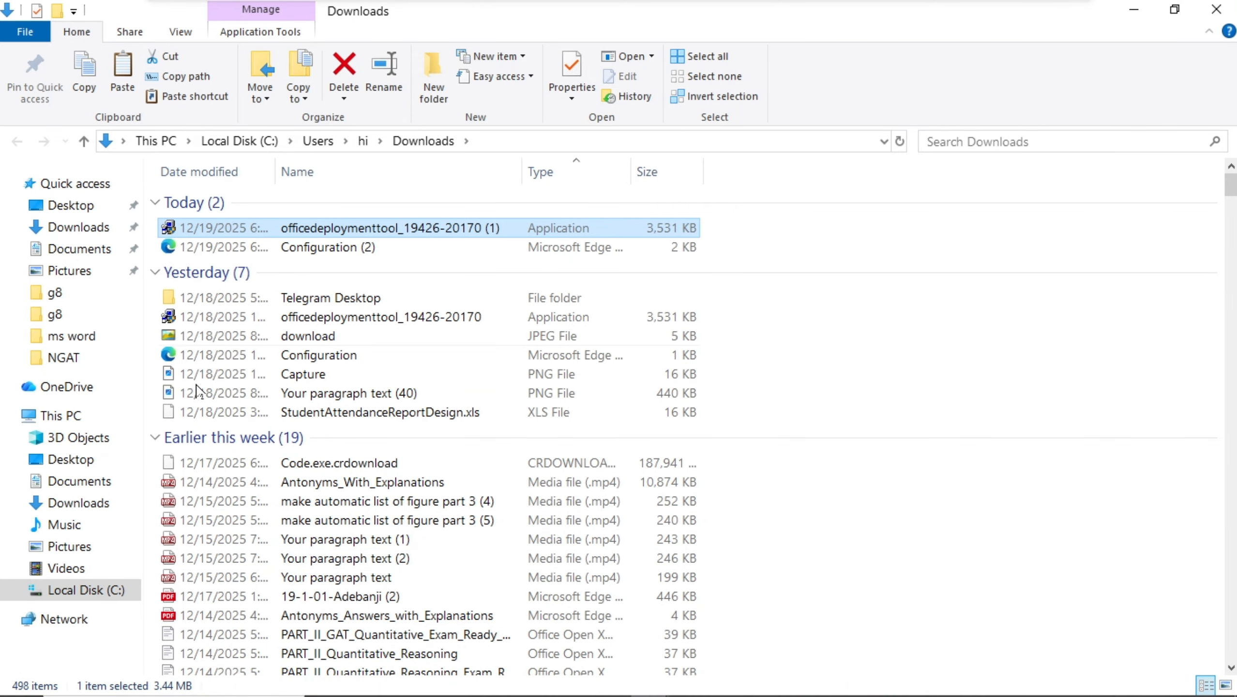
left_click(100, 594)
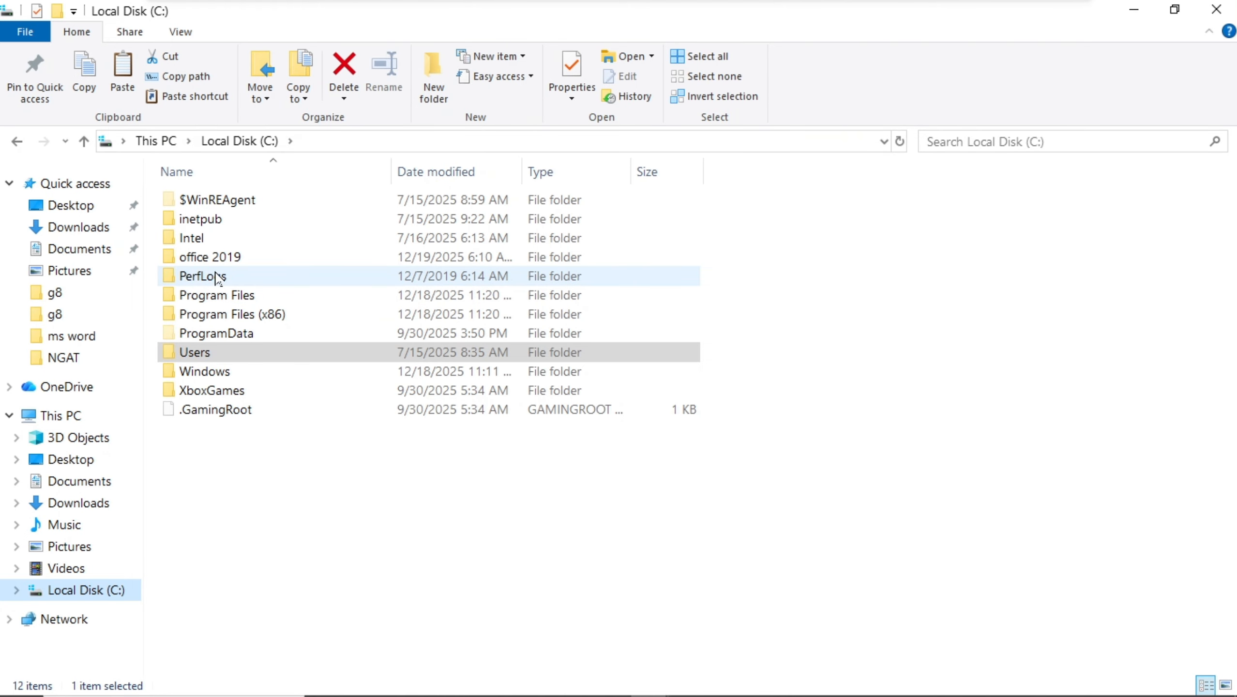
double_click(216, 257)
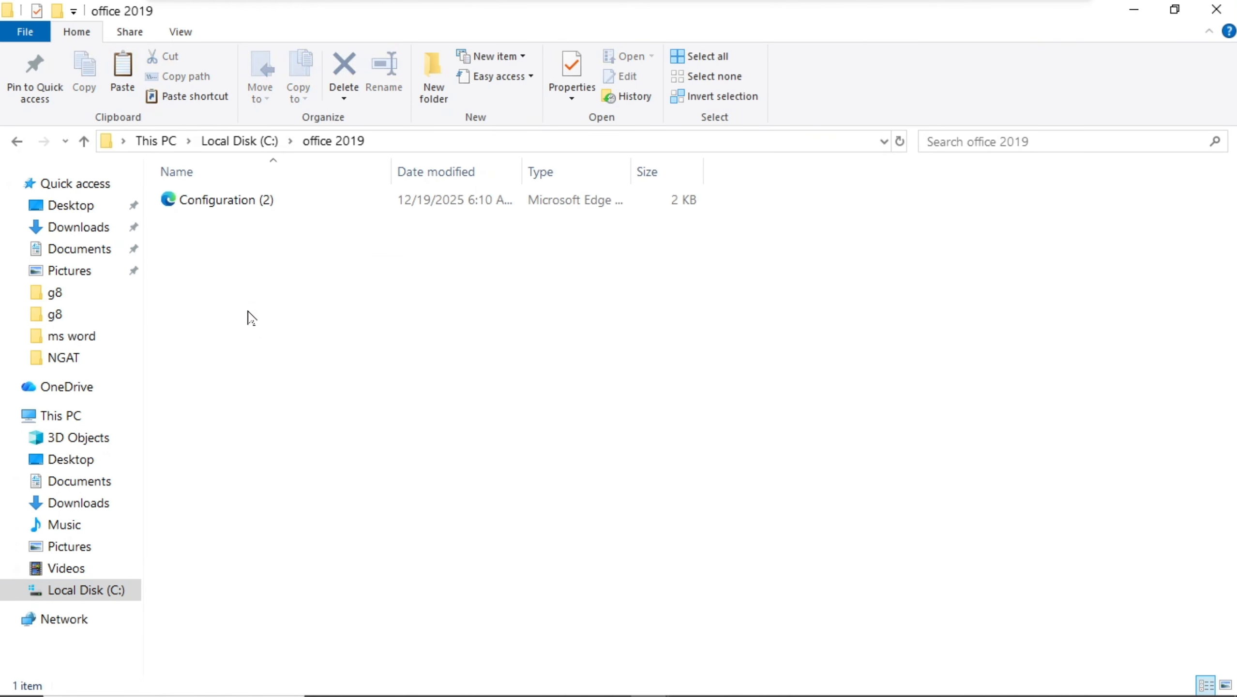
key("ctrl+v")
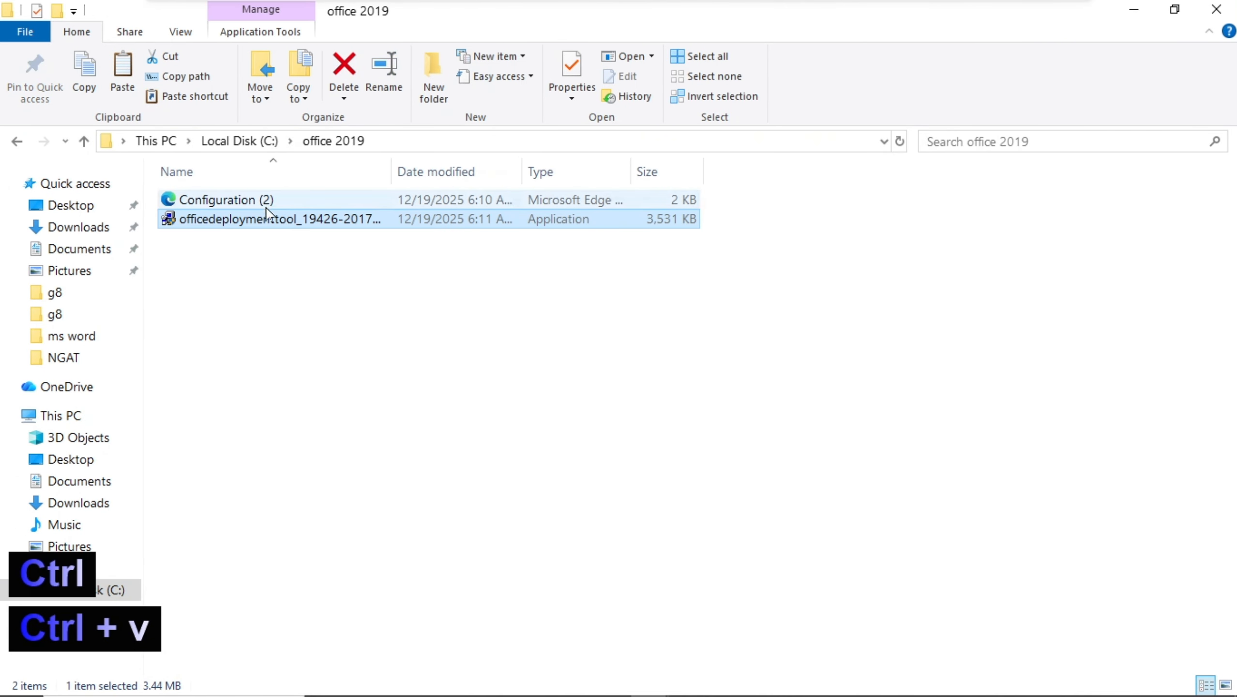
Rename Configuration (2) in the office 2019 folder to Configuration.
right_click(266, 204)
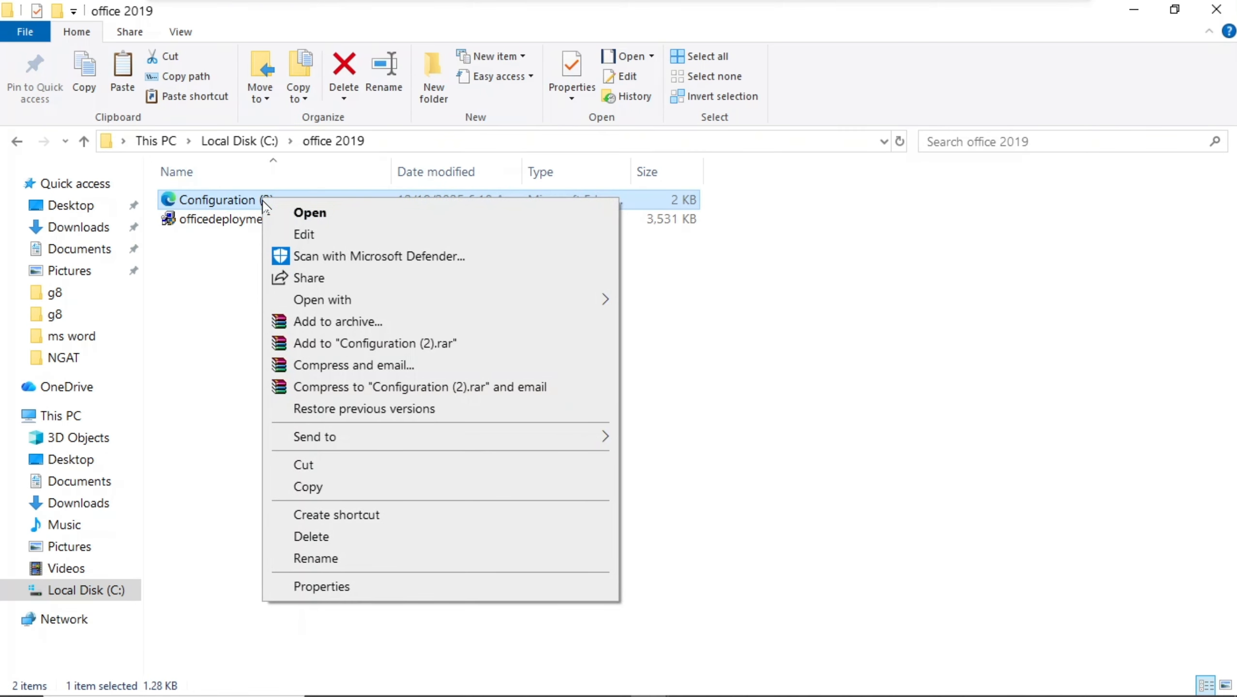
left_click(317, 559)
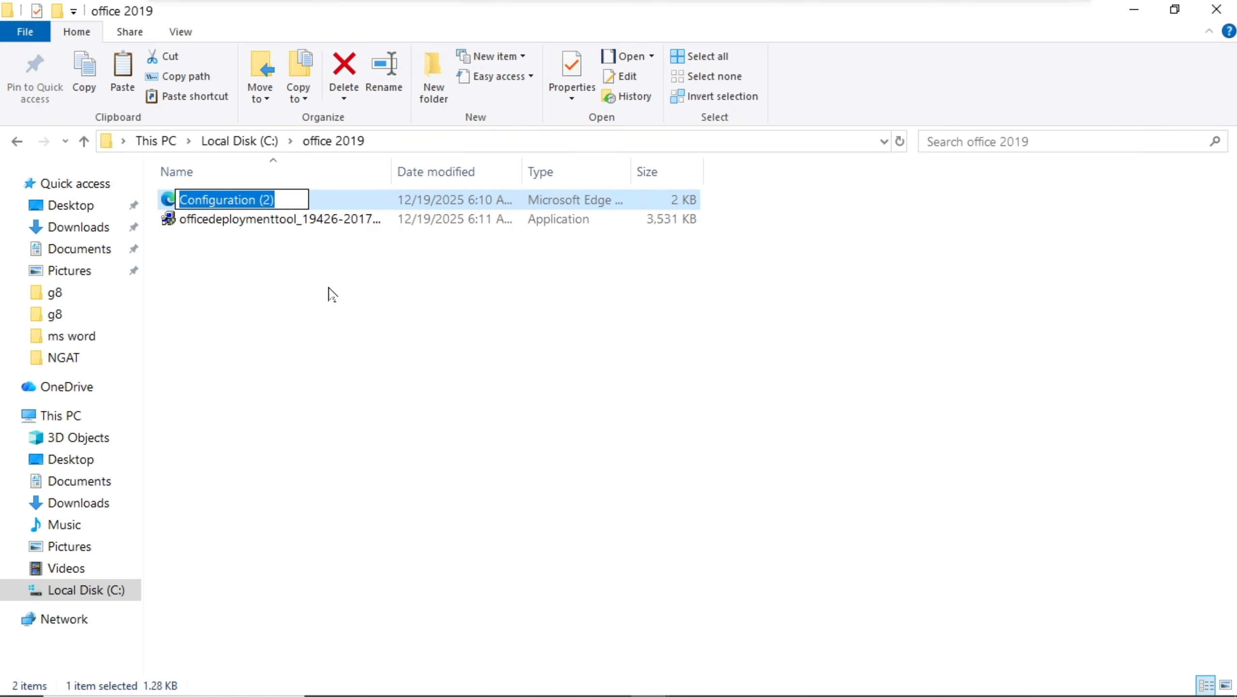
left_click(277, 200)
key("BackSpace")
key("BackSpace")
key("BackSpace")
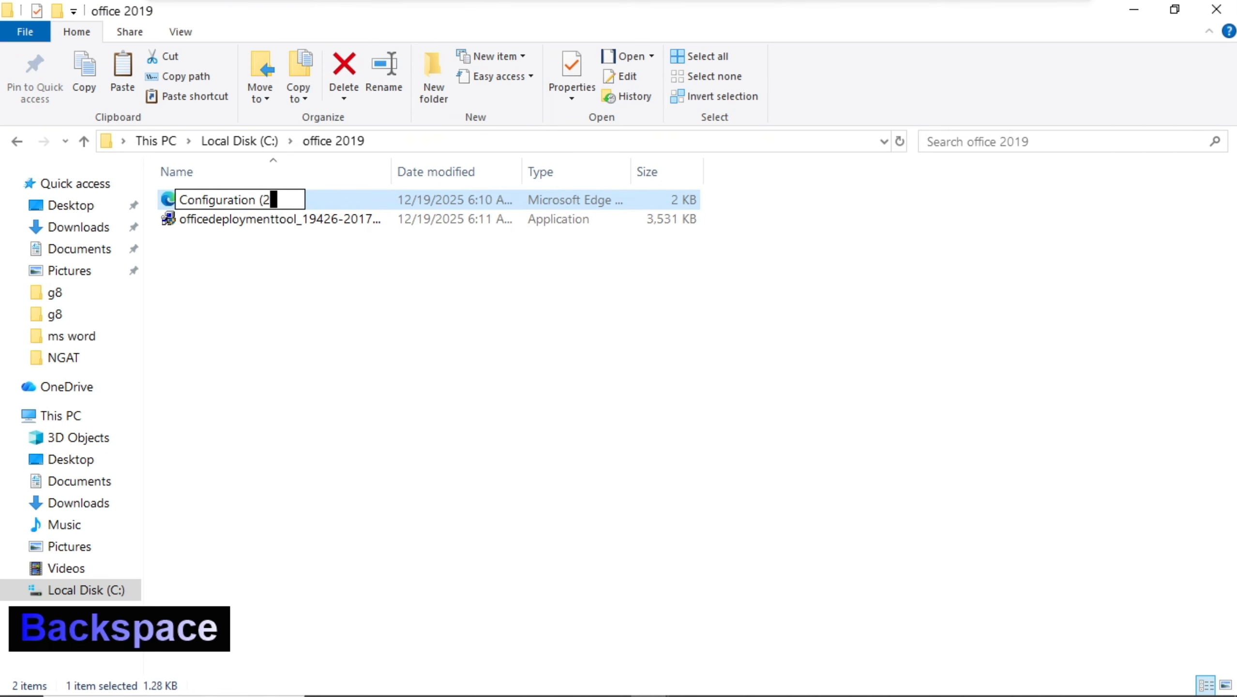
key("BackSpace")
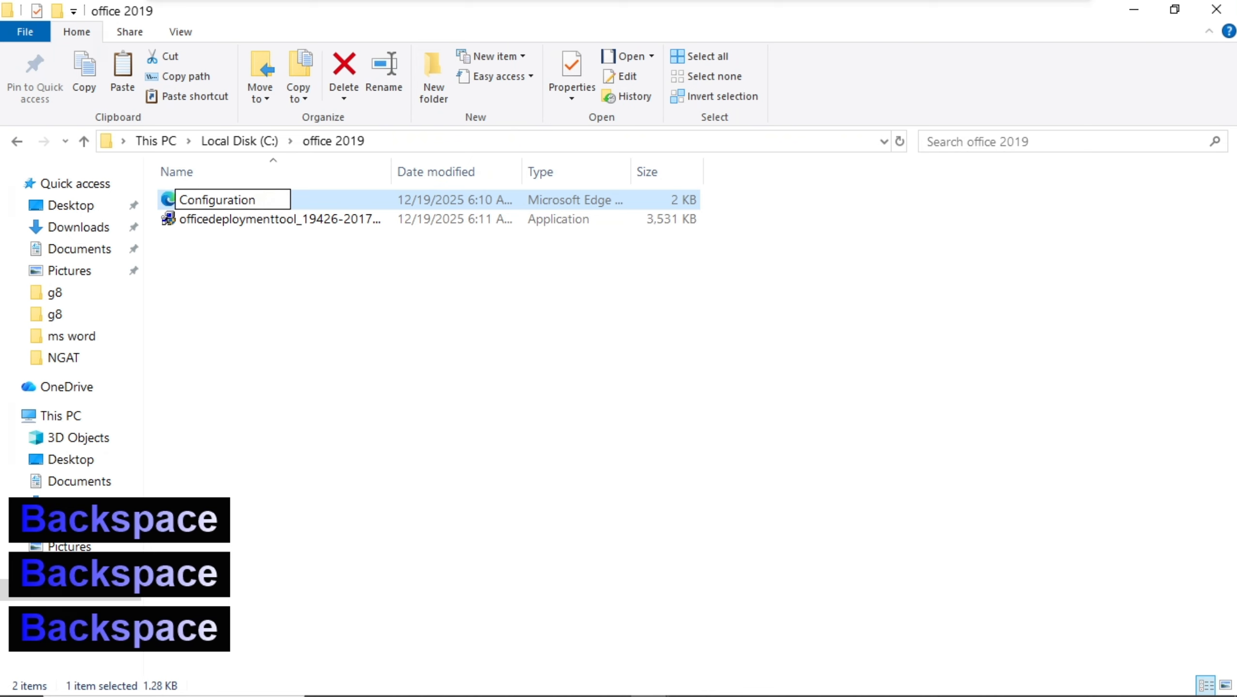
left_click(327, 325)
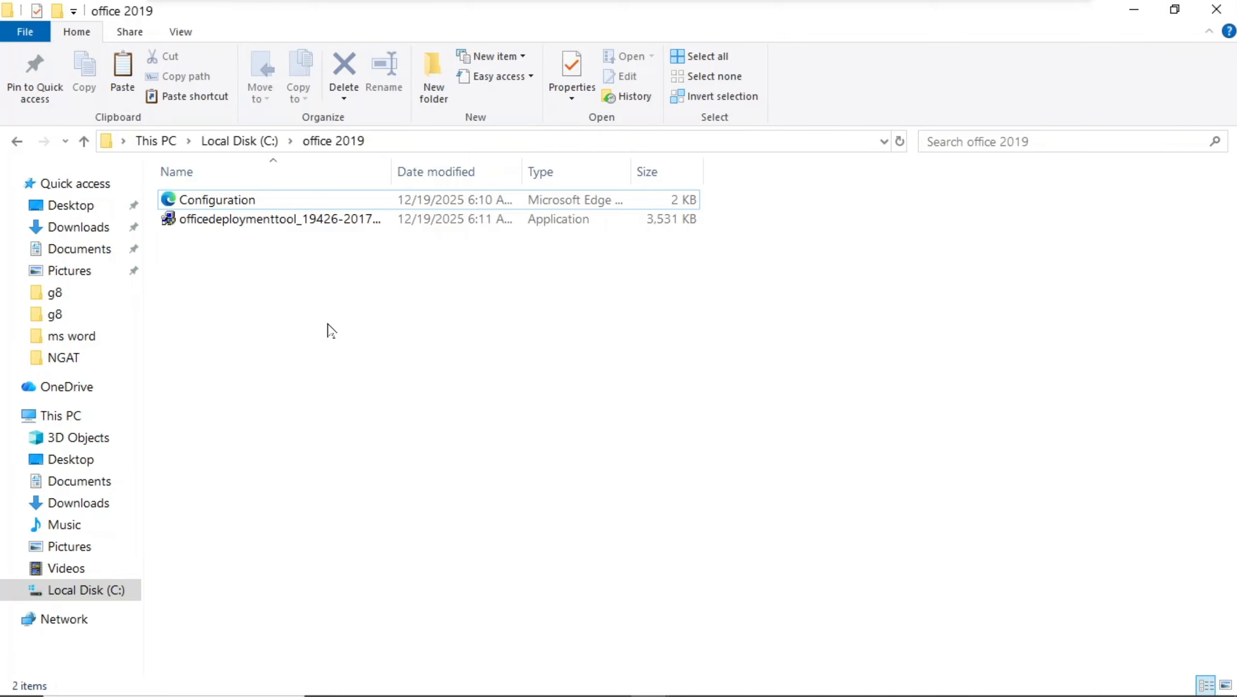
Open Command Prompt as administrator from the Windows search.
mouse_move(195, 696)
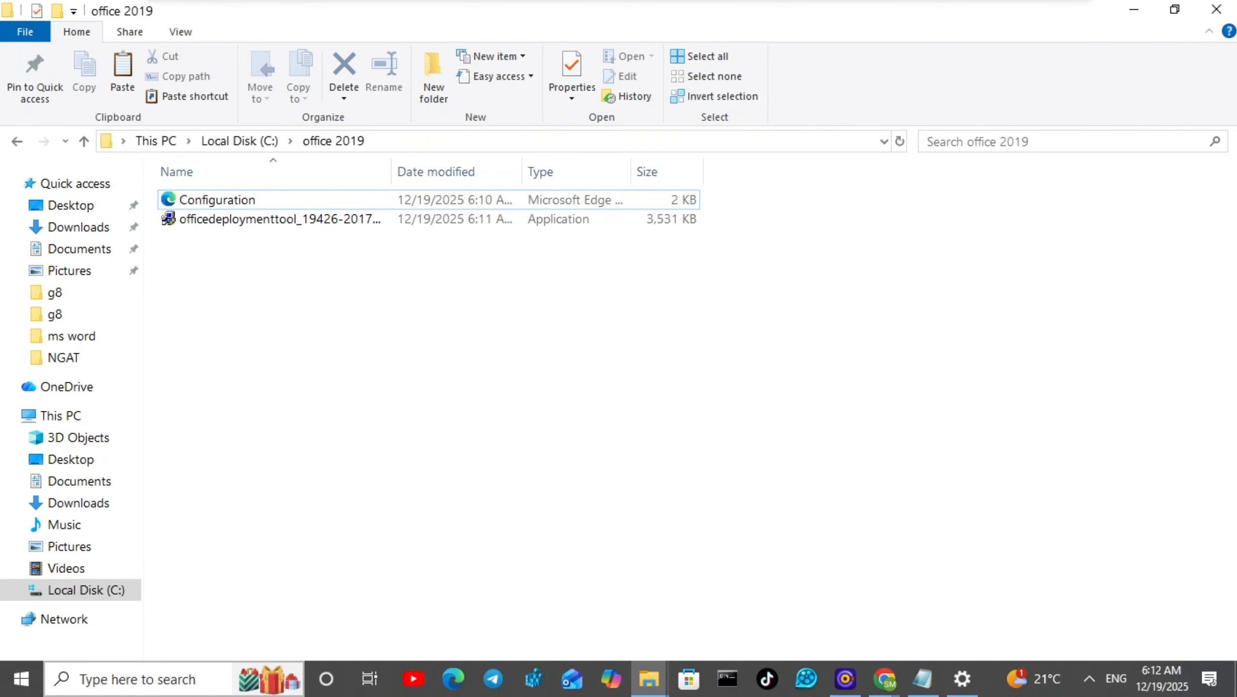
left_click(103, 680)
type("c")
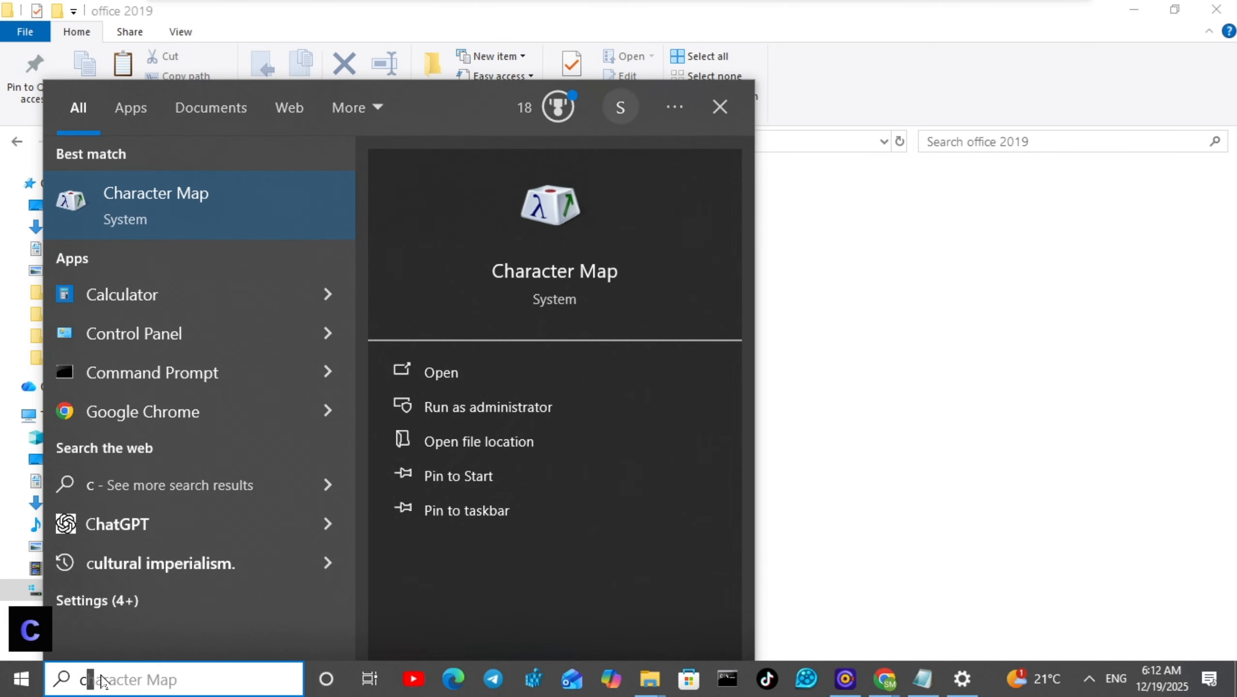
type("md")
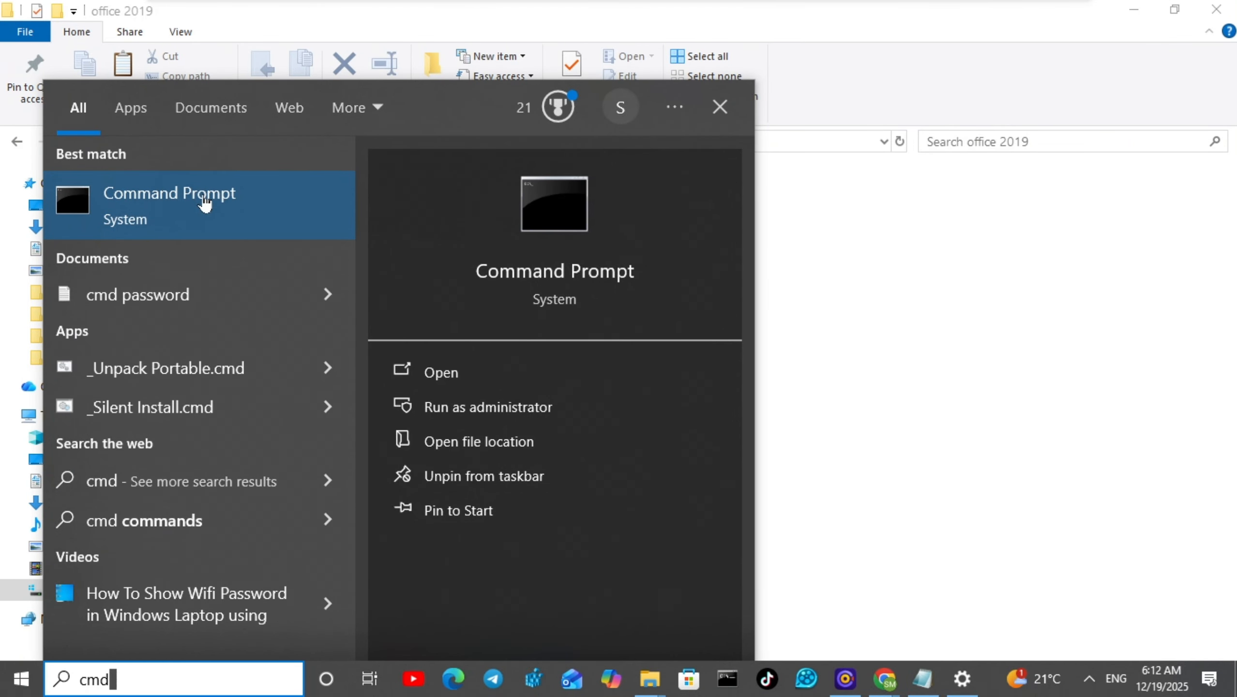
right_click(202, 195)
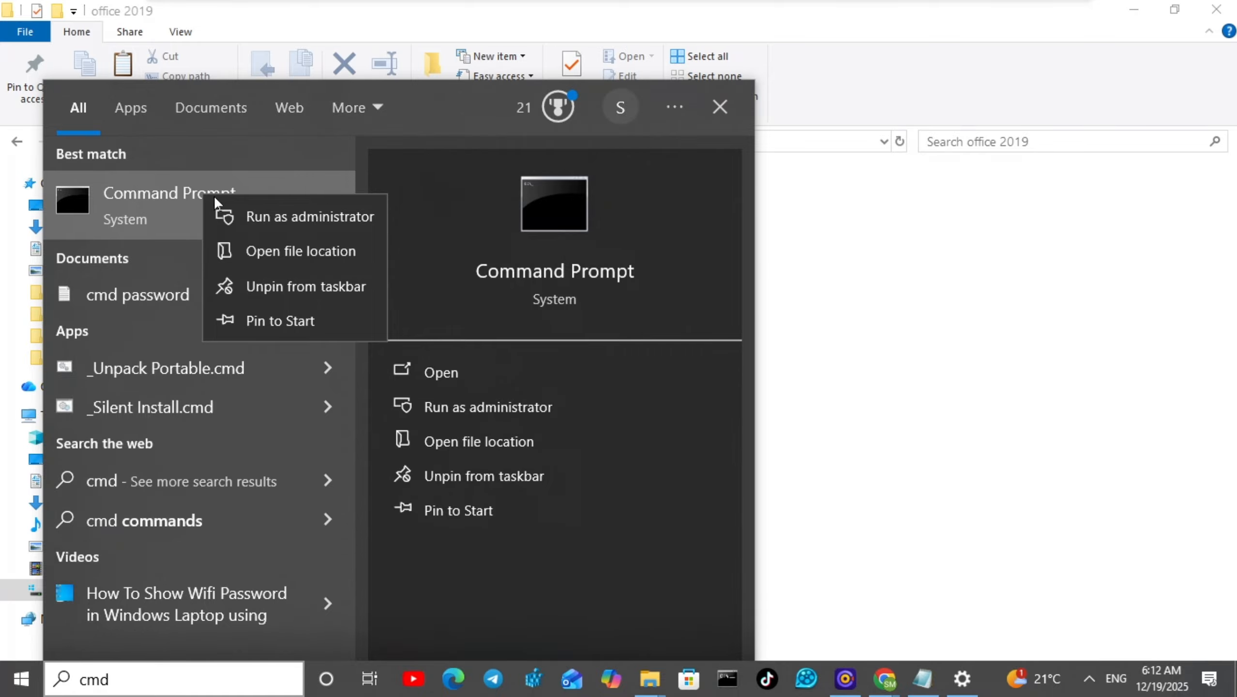
left_click(285, 216)
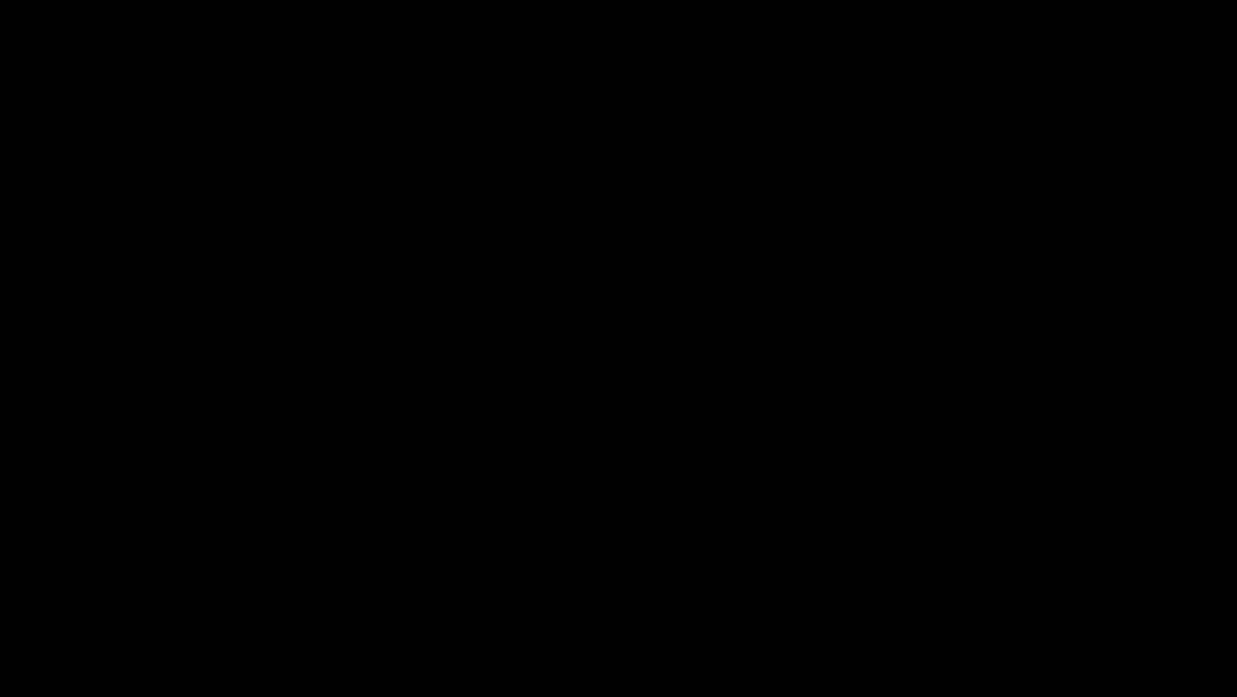
left_click(518, 460)
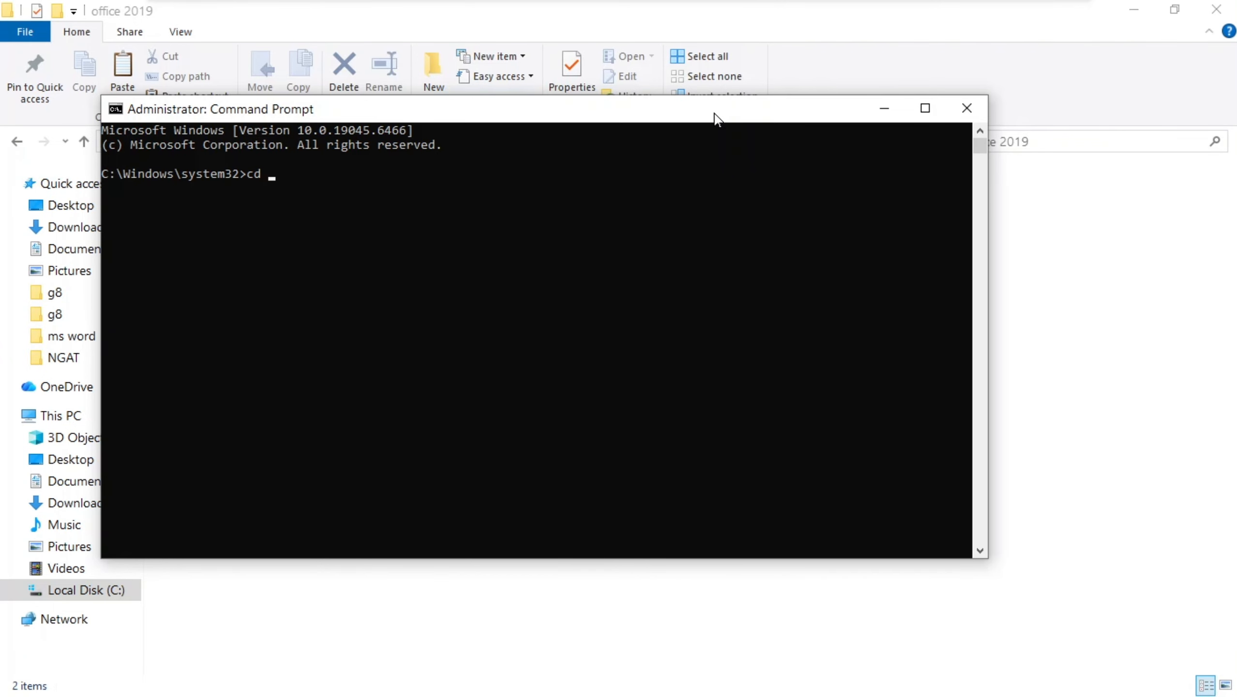
Copy the office 2019 folder path C:\office 2019 from the explorer address.
left_click_drag(716, 117, 741, 356)
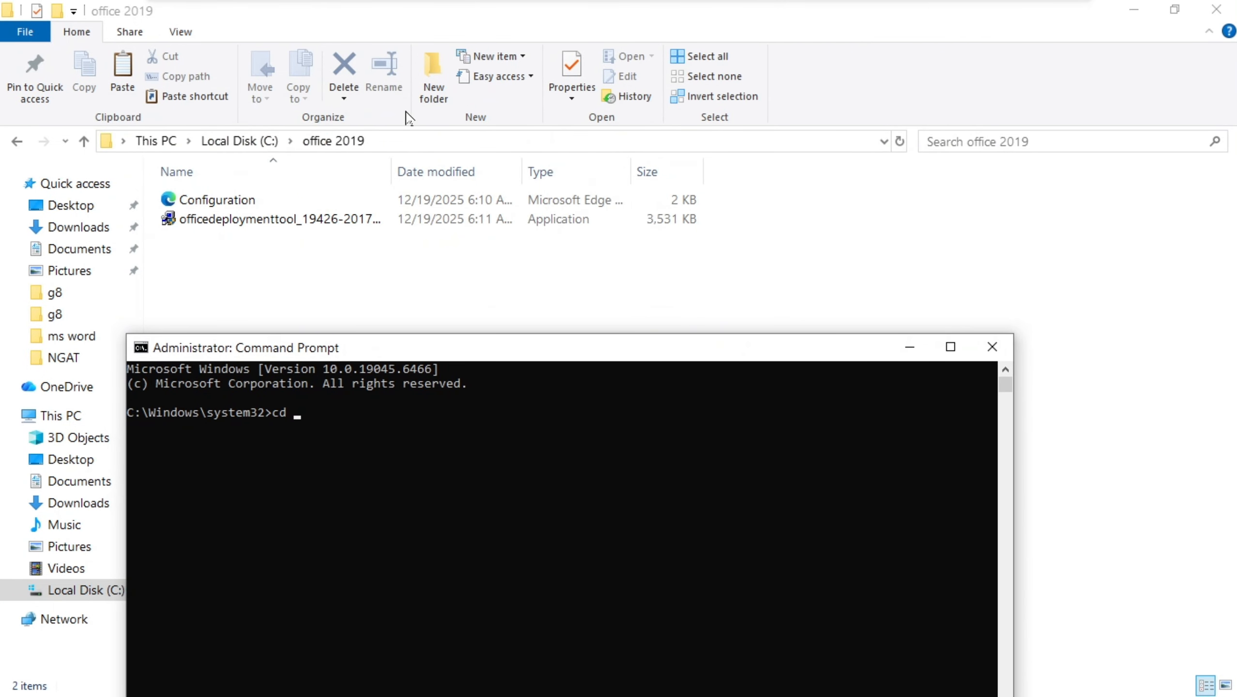
left_click(364, 141)
left_click(378, 147)
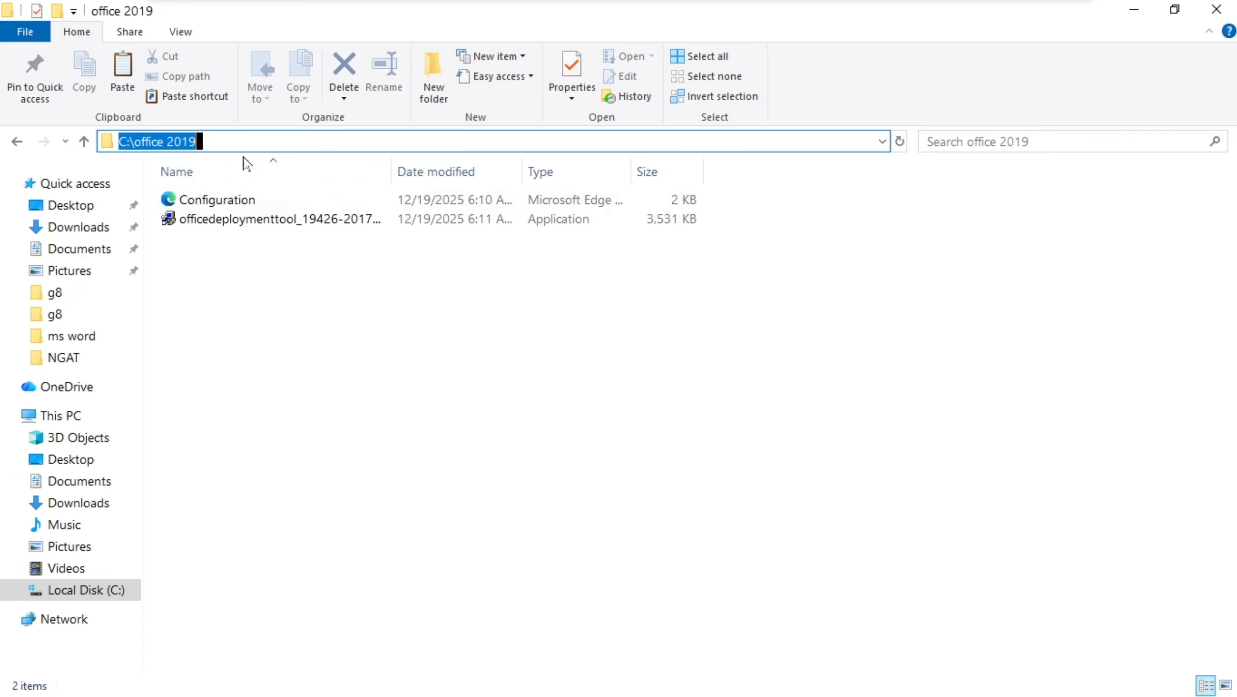
key("ctrl")
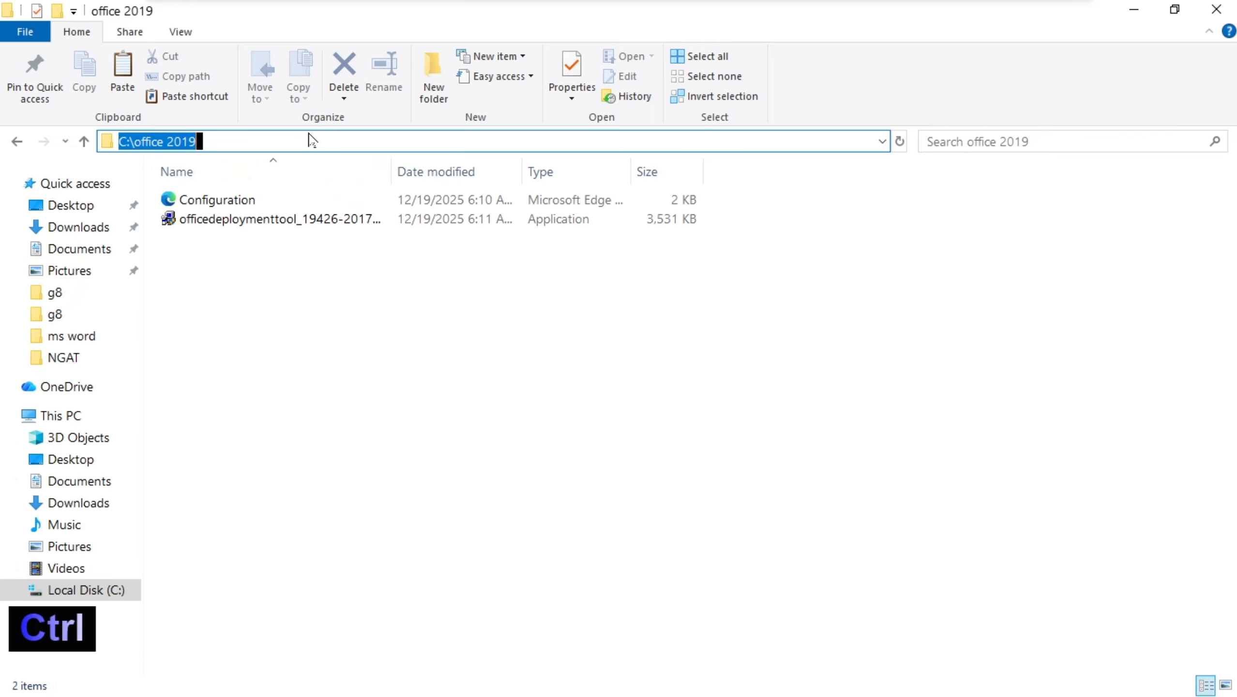
key("ctrl+c")
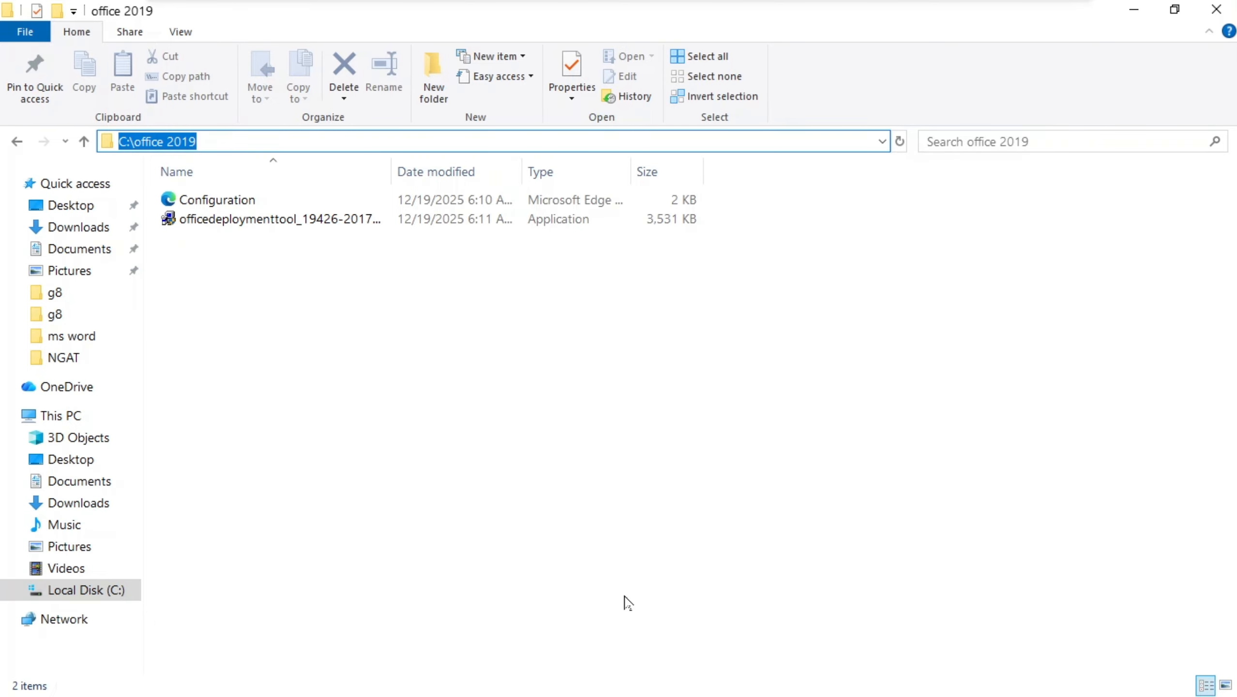
Change the command prompt's directory to C:\office 2019.
left_click(1125, 12)
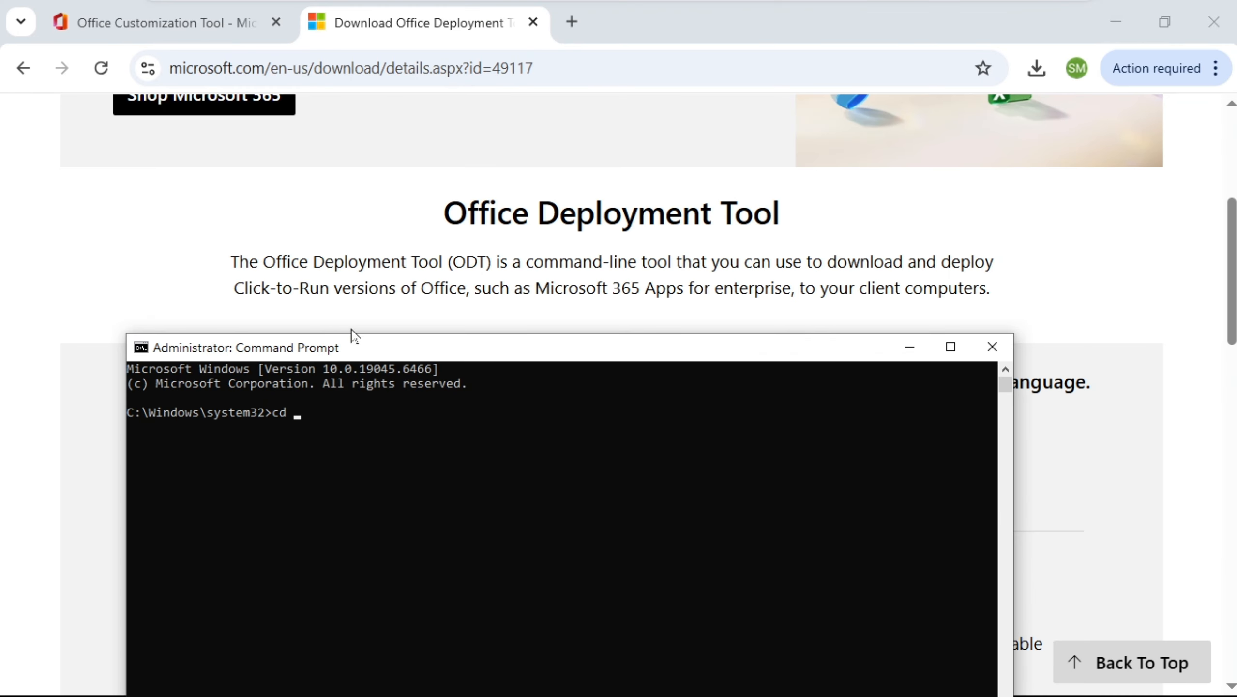
left_click_drag(503, 359, 486, 136)
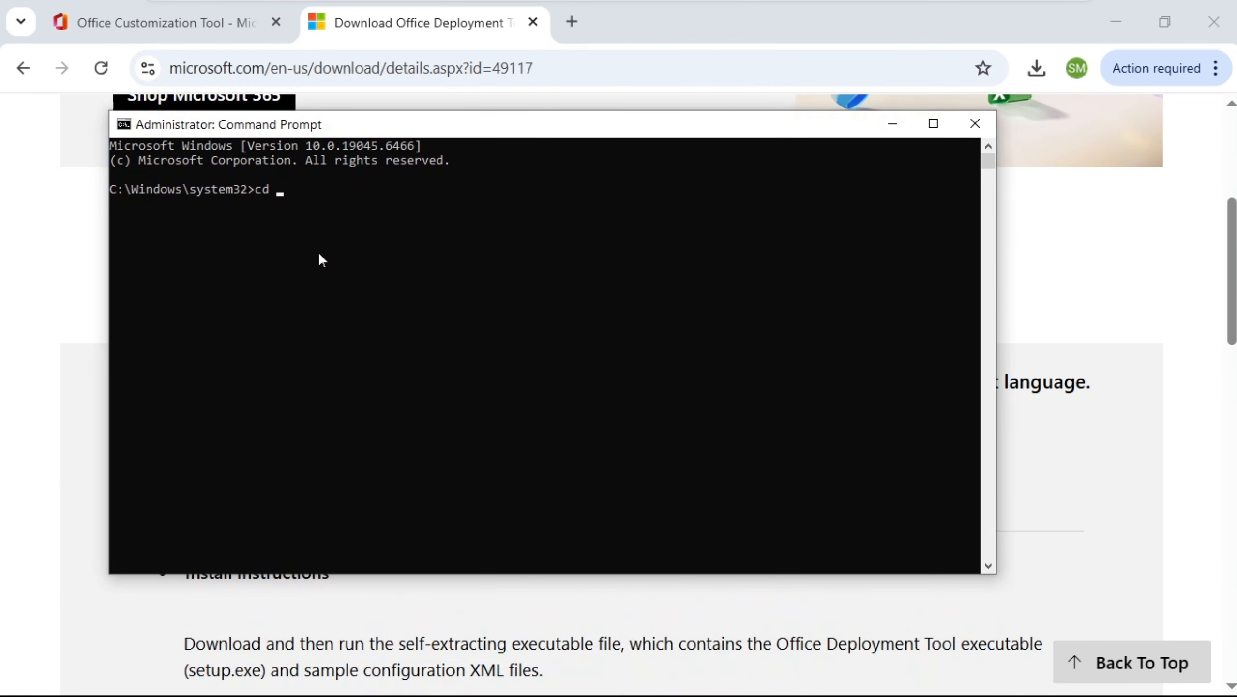
key("ctrl+v")
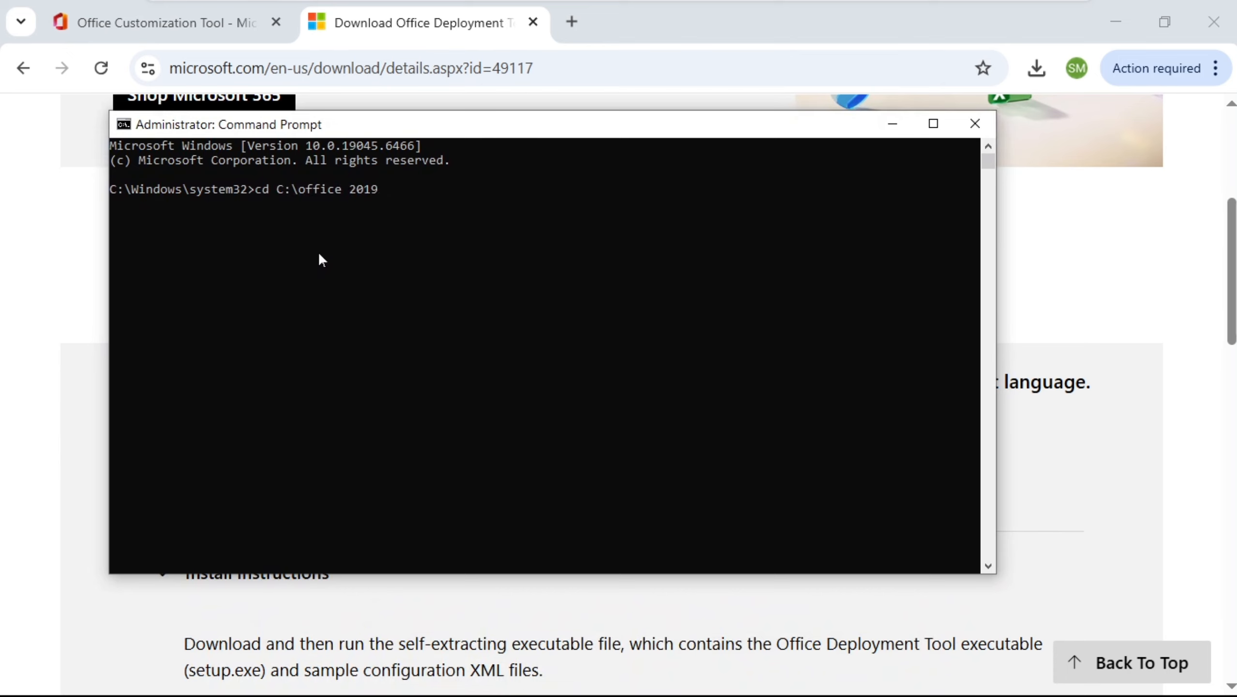
key("Return")
left_click(892, 124)
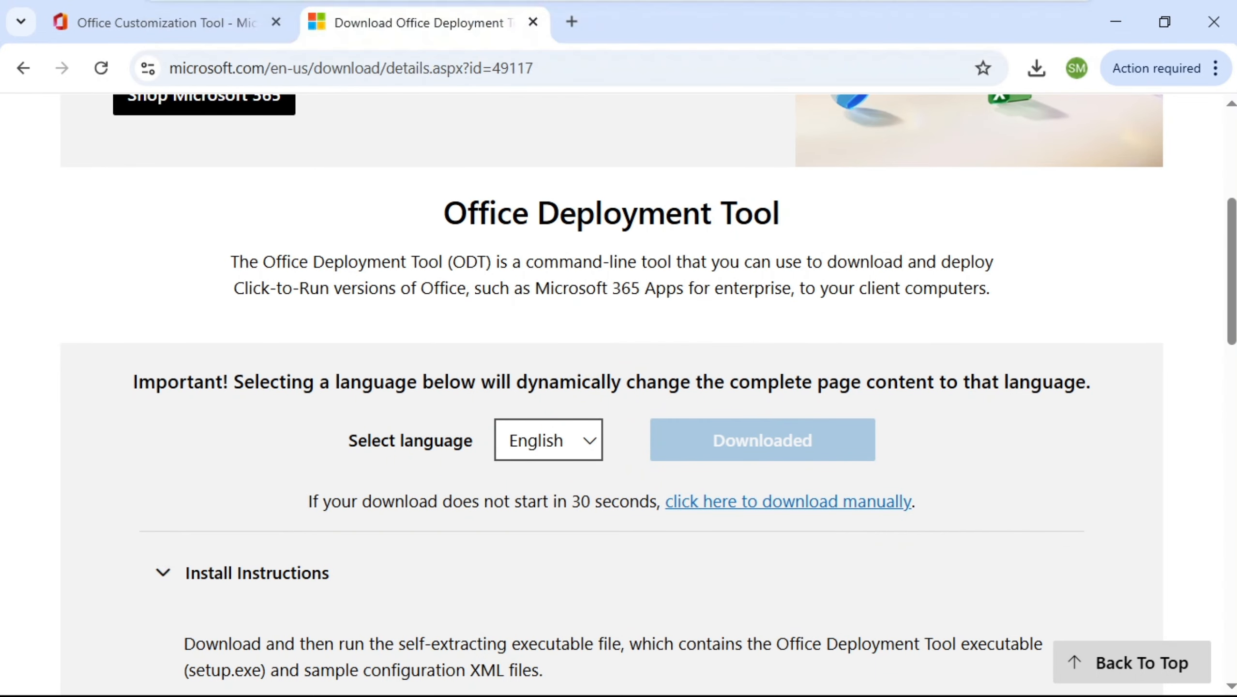
left_click(1116, 21)
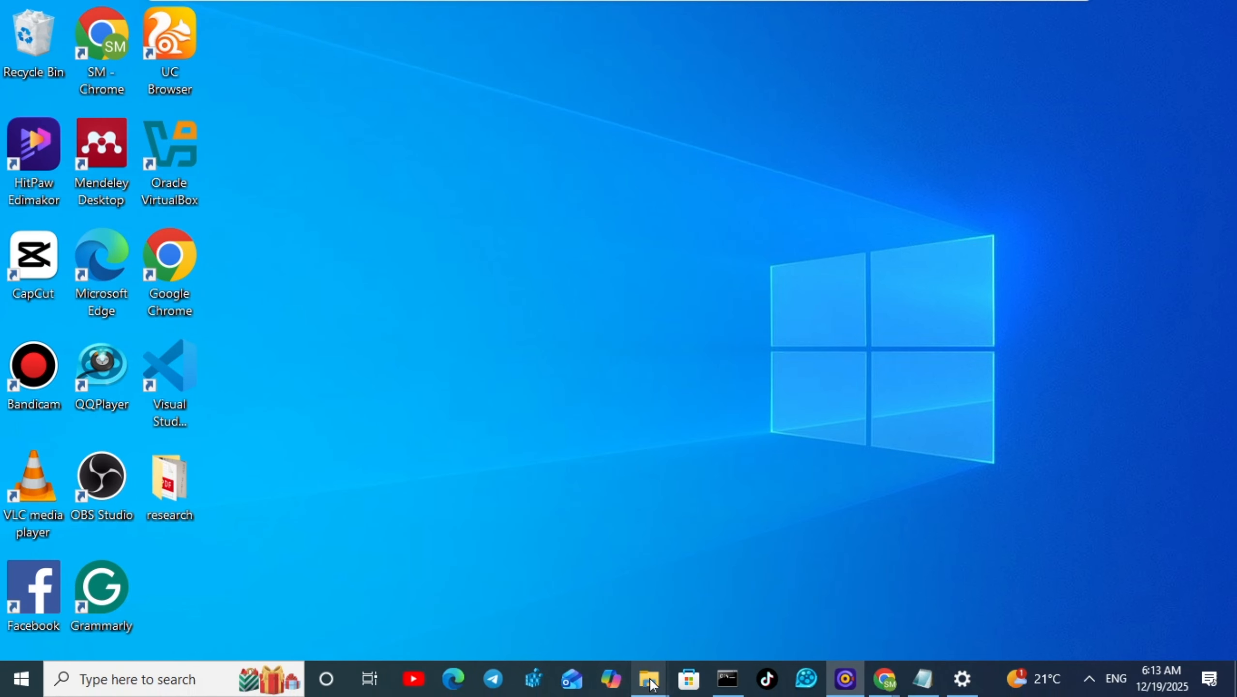
mouse_move(653, 684)
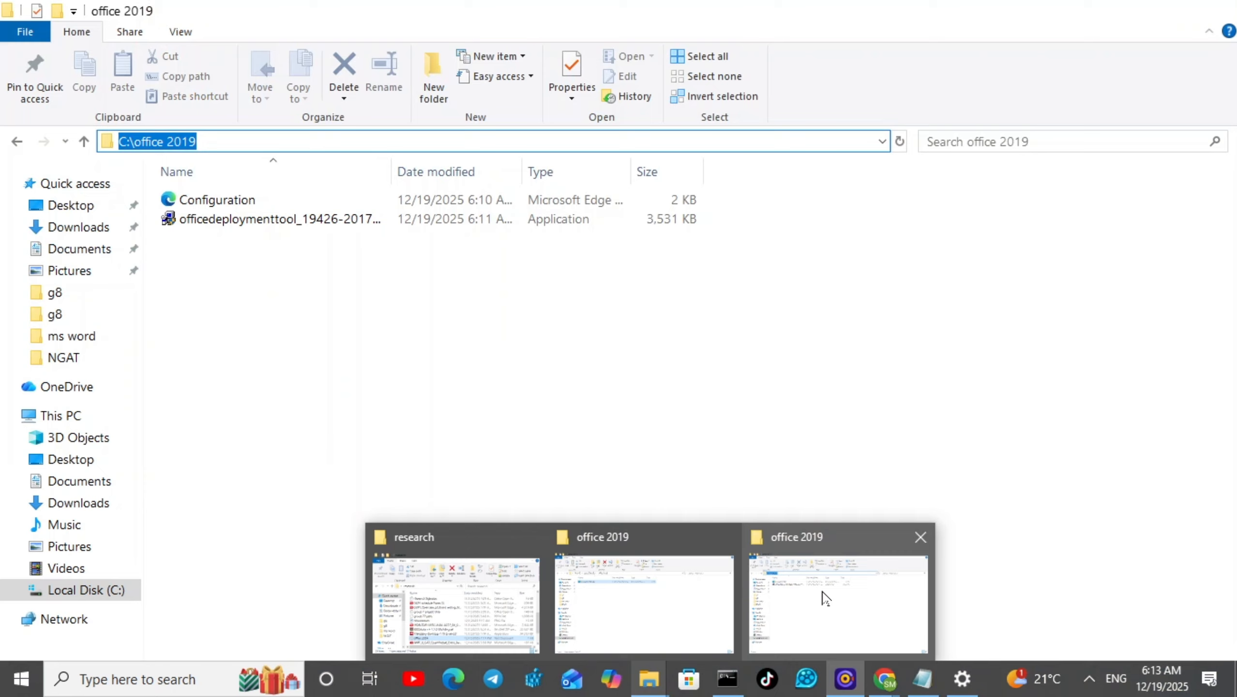
left_click(782, 586)
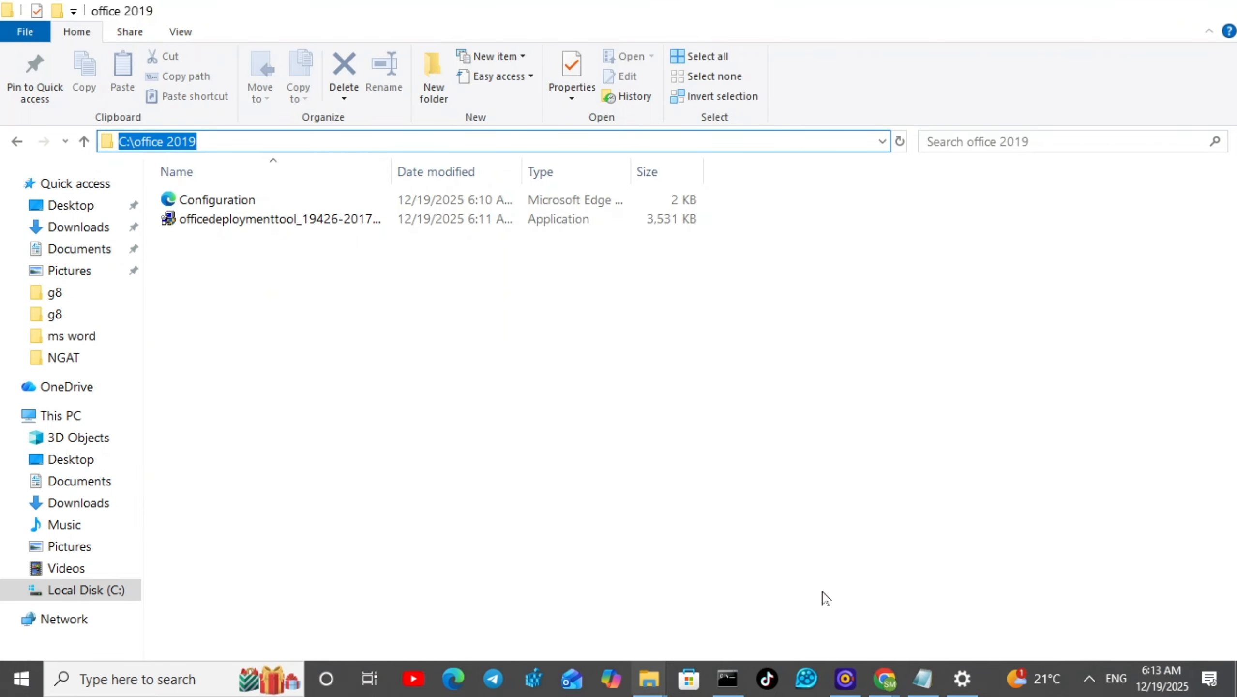
left_click(295, 272)
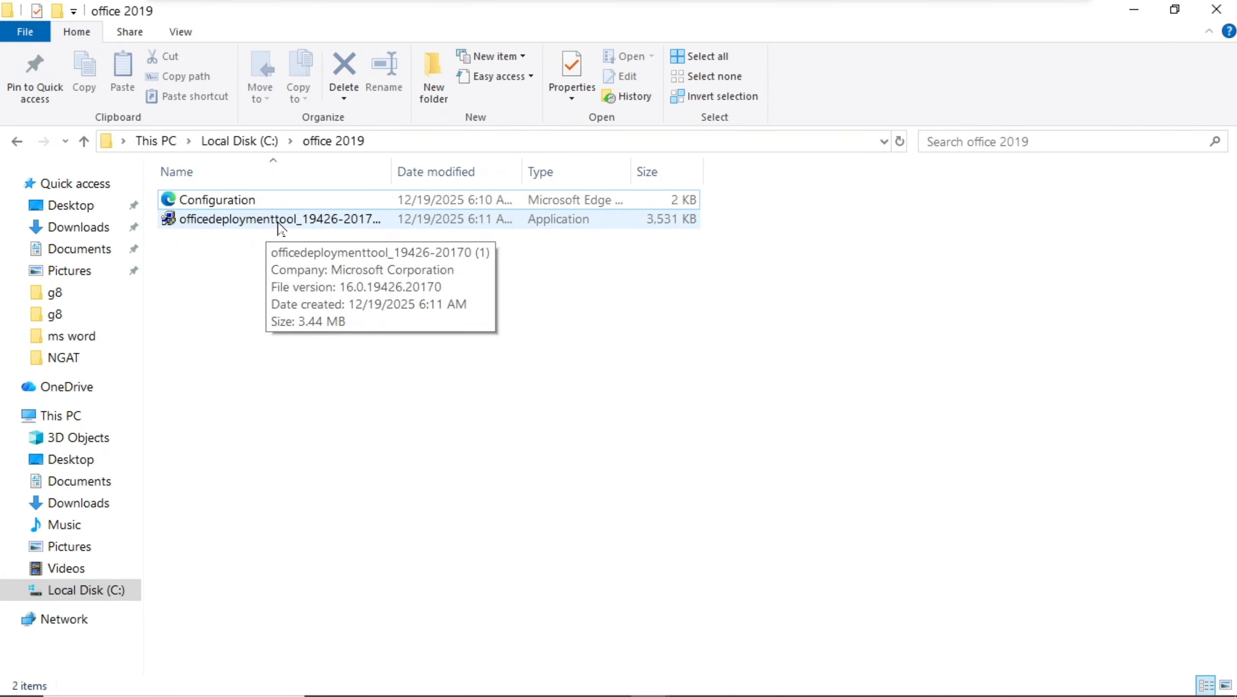
right_click(278, 222)
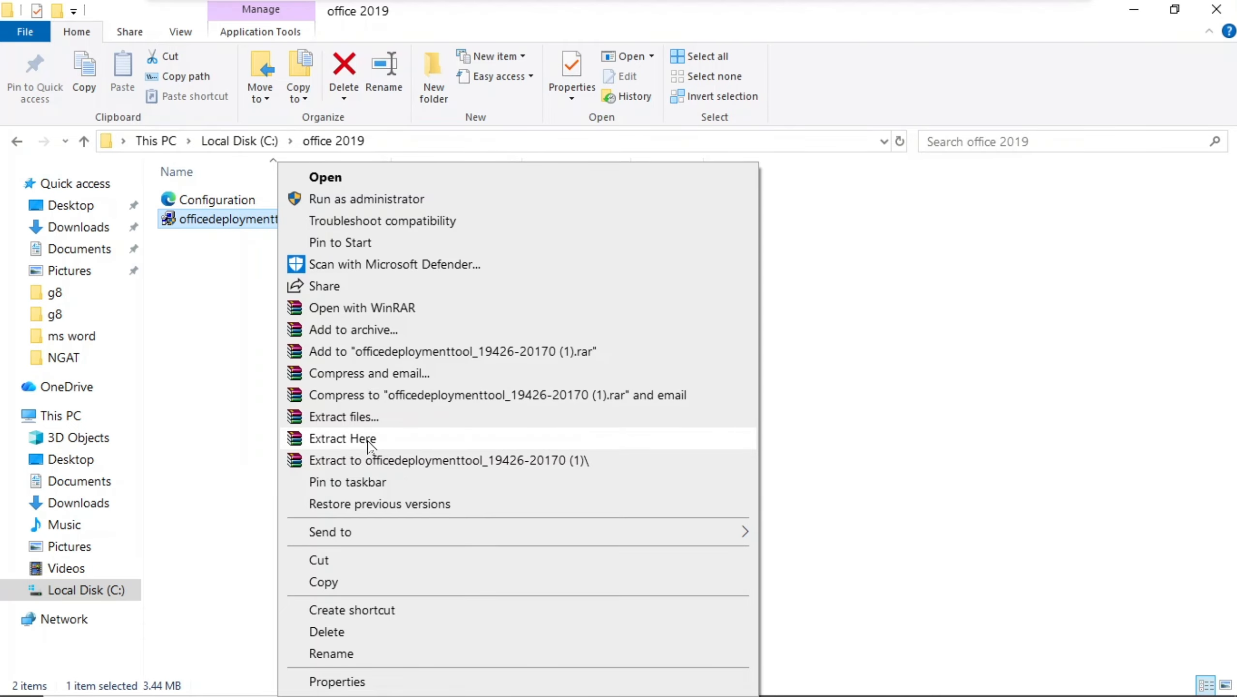
left_click(370, 445)
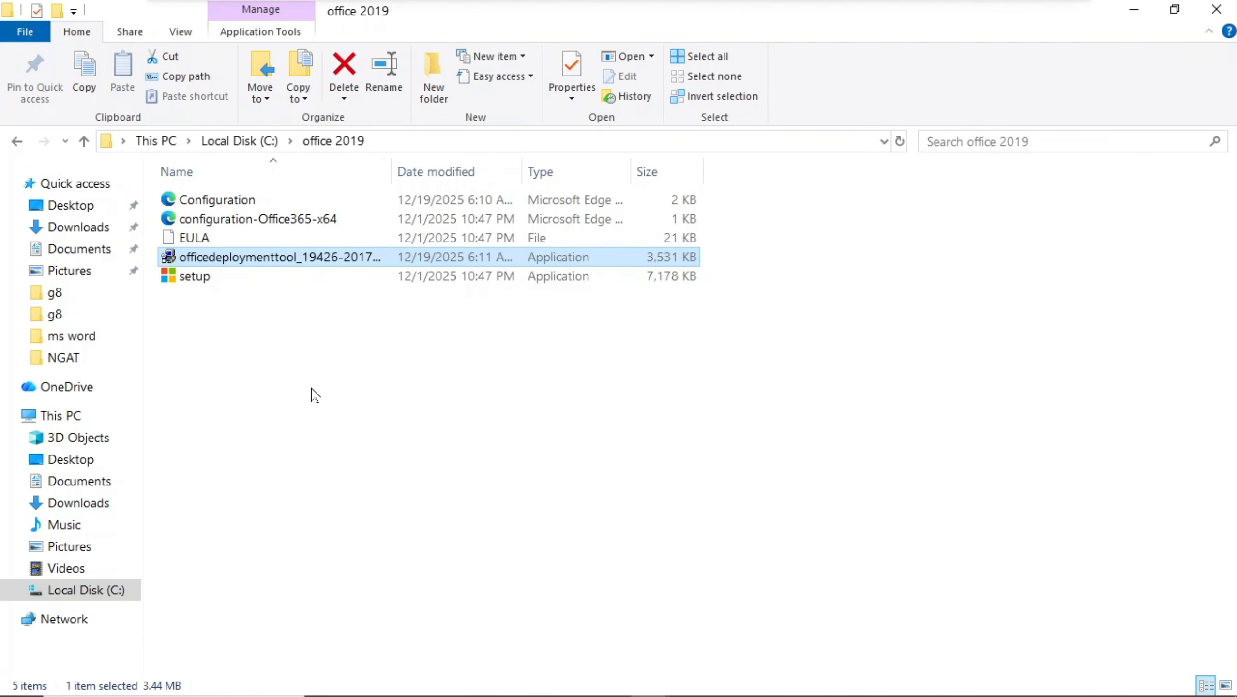
left_click(375, 347)
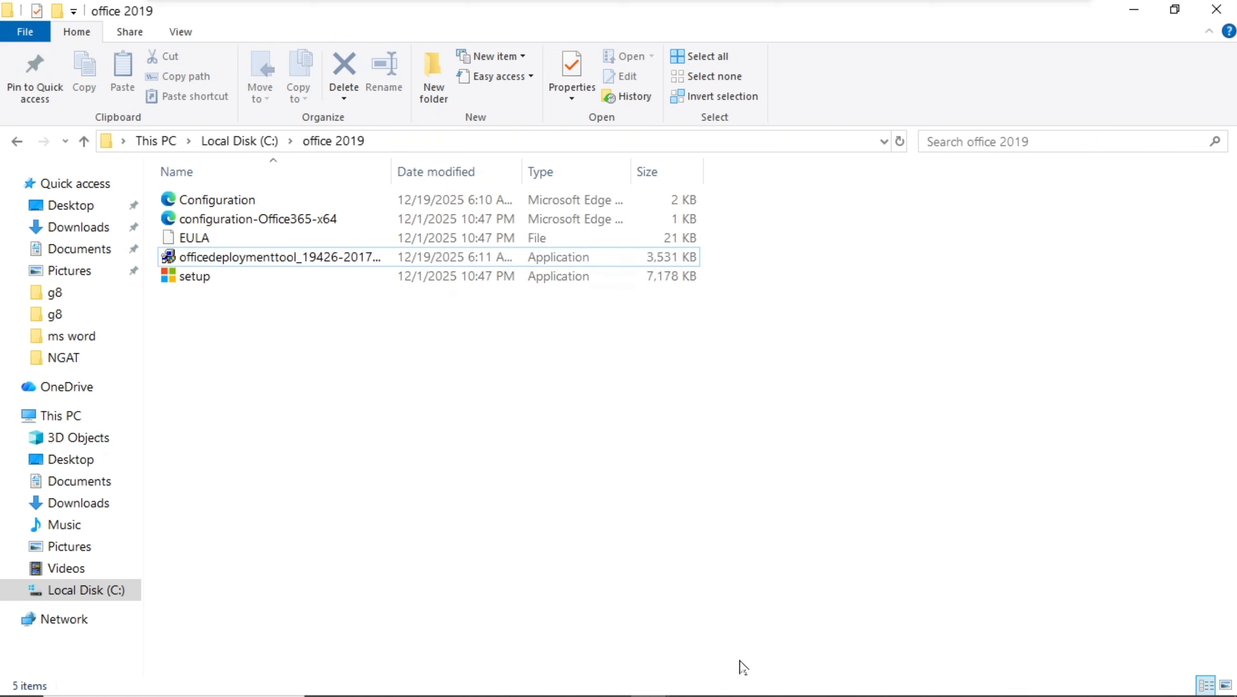
Copy the setup /configure configuration.xml command line from the office 2024 notes.
mouse_move(938, 693)
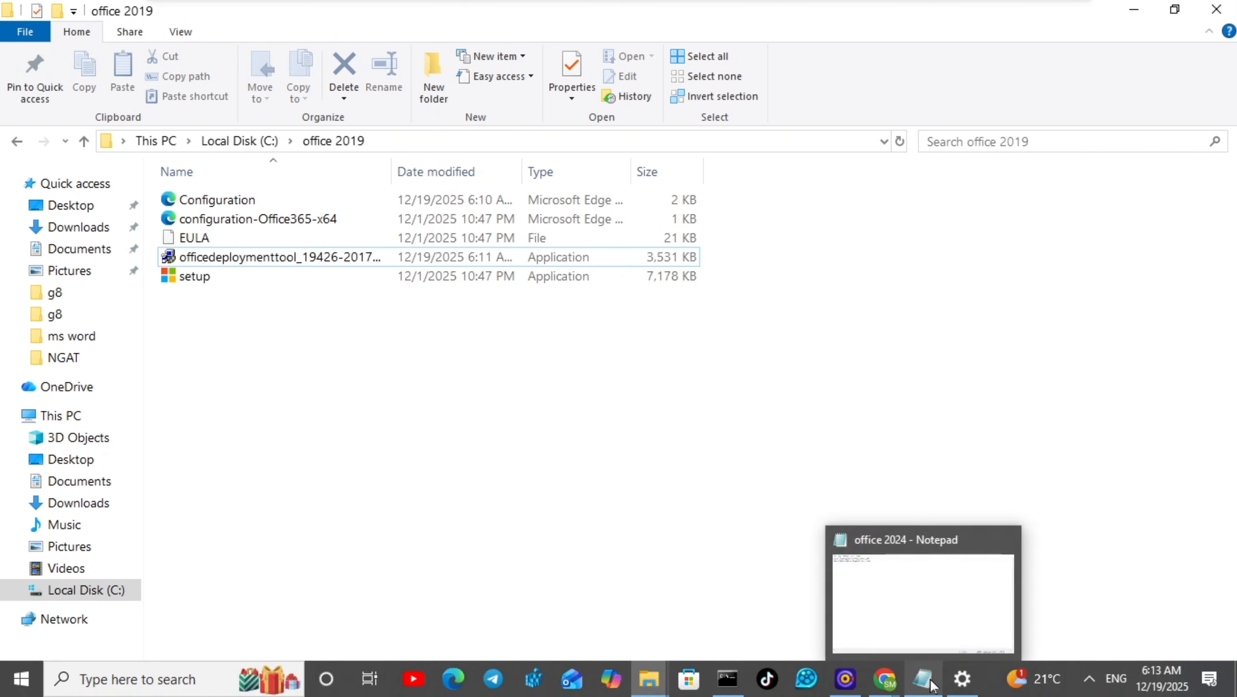
left_click(909, 594)
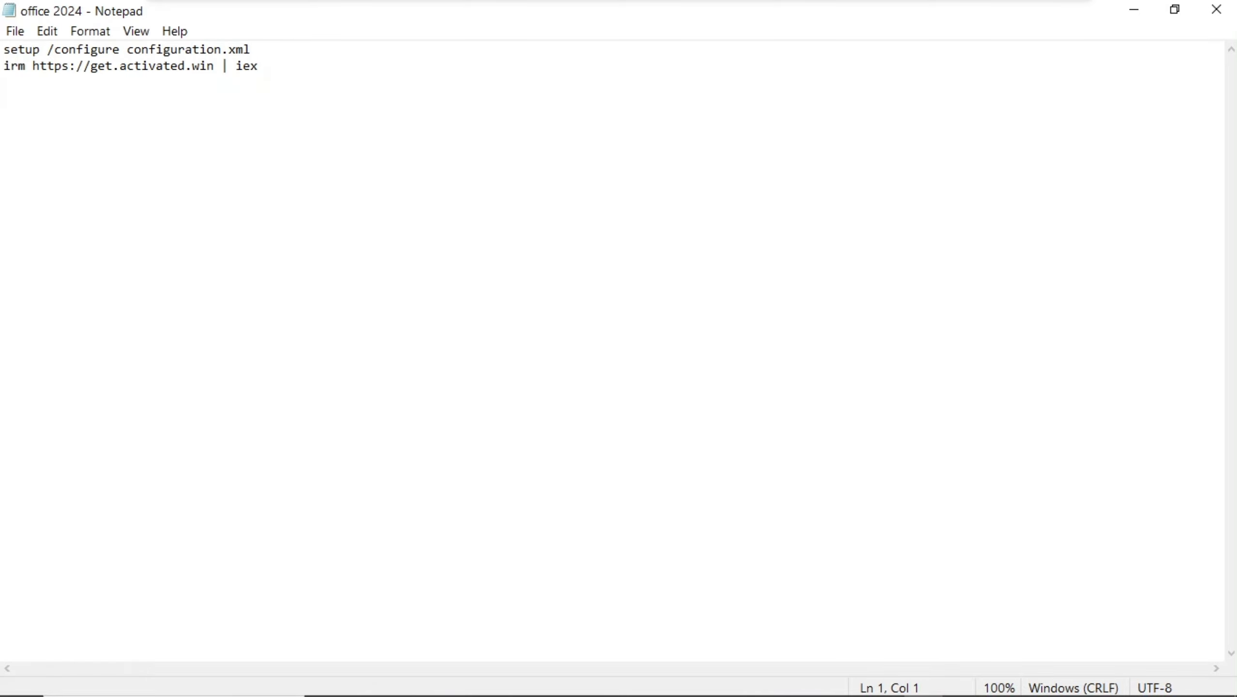
left_click(251, 49)
left_click_drag(251, 50, 98, 49)
left_click(4, 65)
left_click_drag(252, 50, 4, 50)
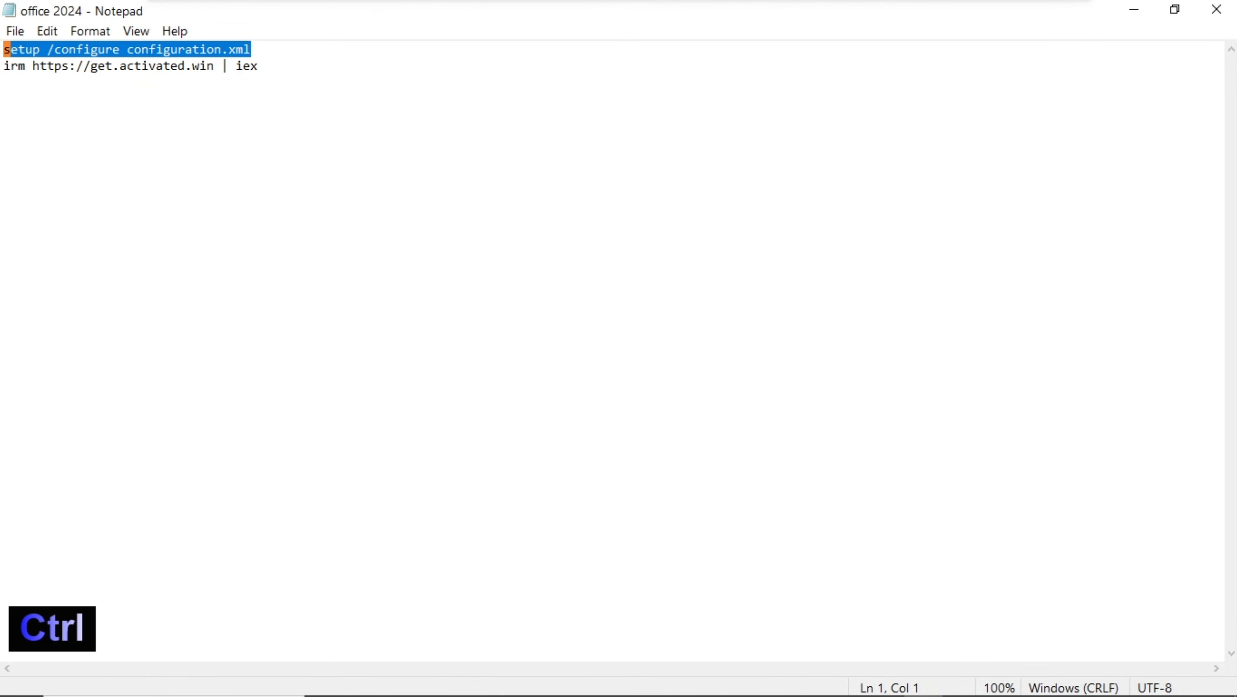
key("ctrl+c")
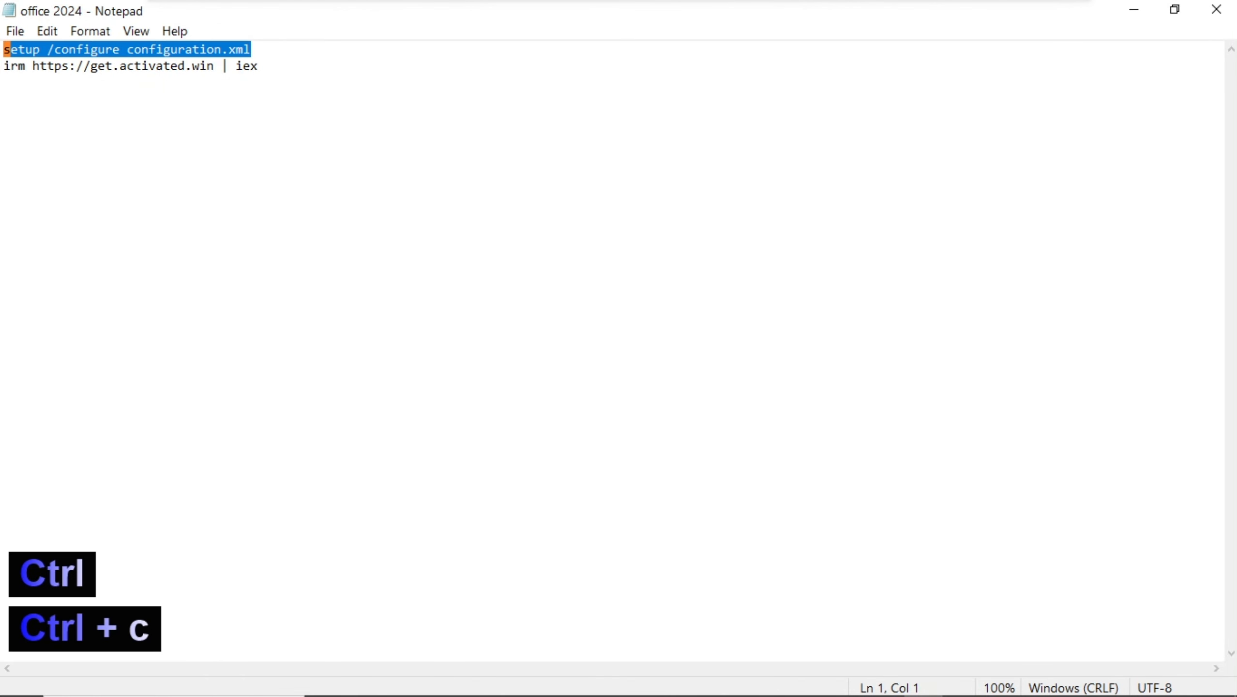
Run setup /configure configuration.xml in the administrator command prompt.
left_click(1135, 9)
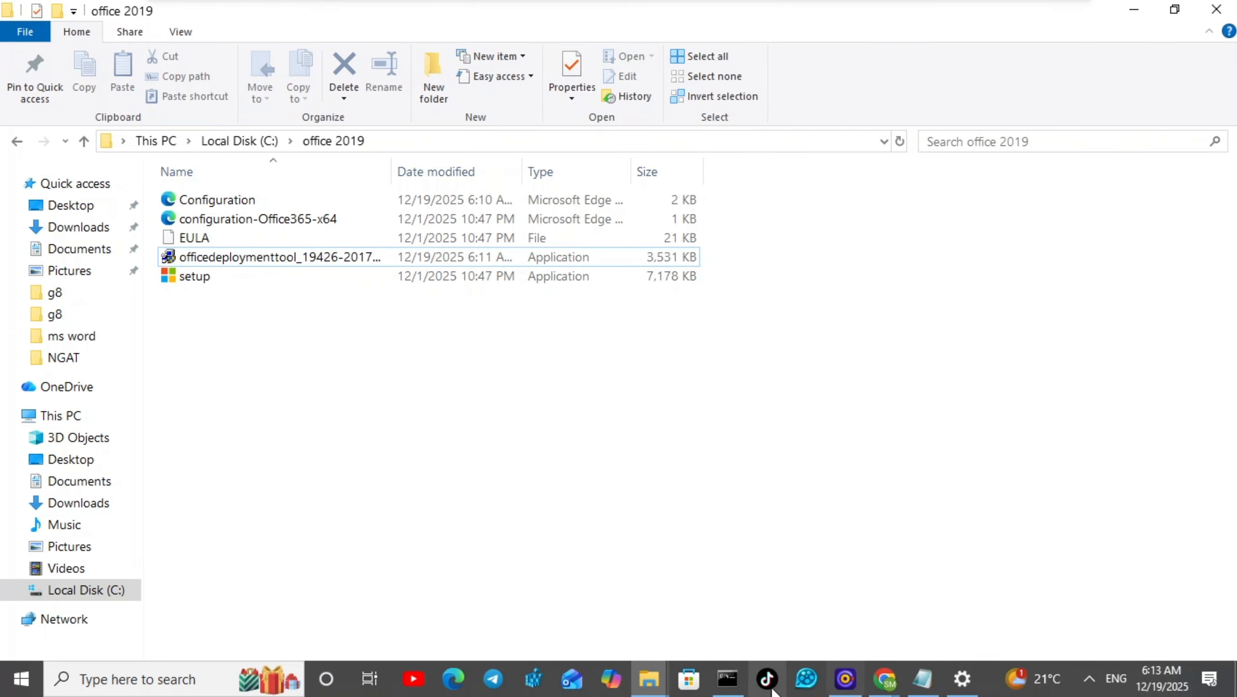
mouse_move(728, 680)
left_click(729, 600)
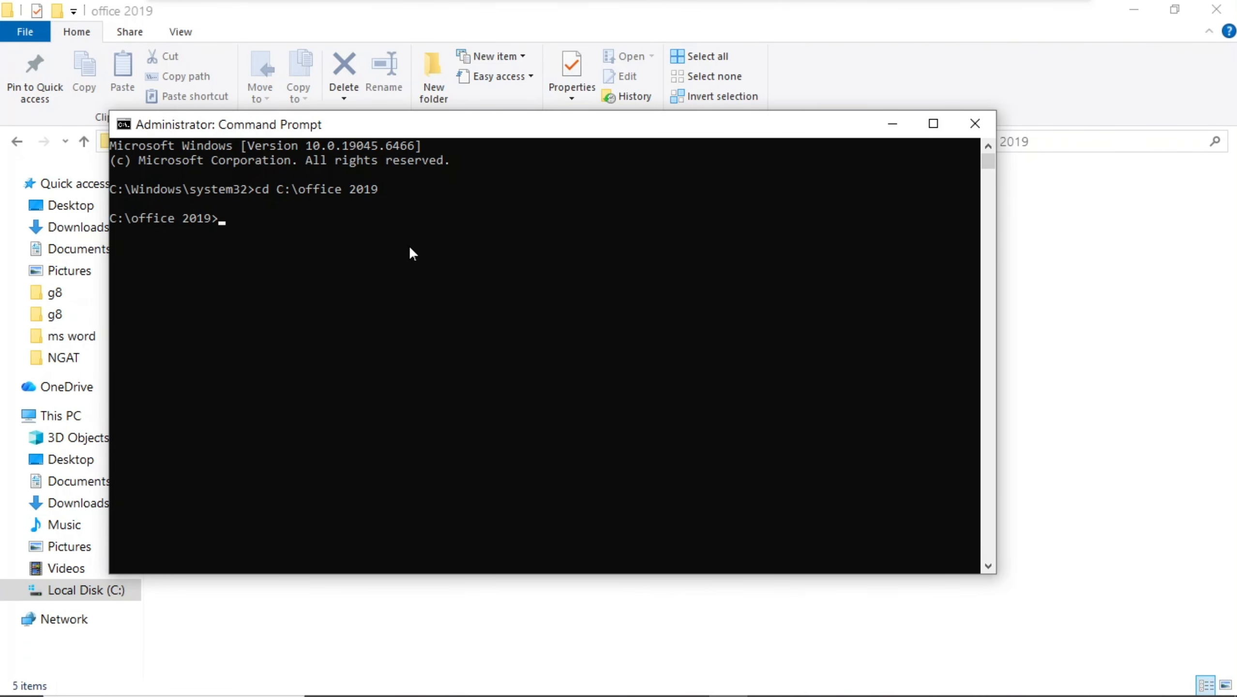
key("ctrl+v")
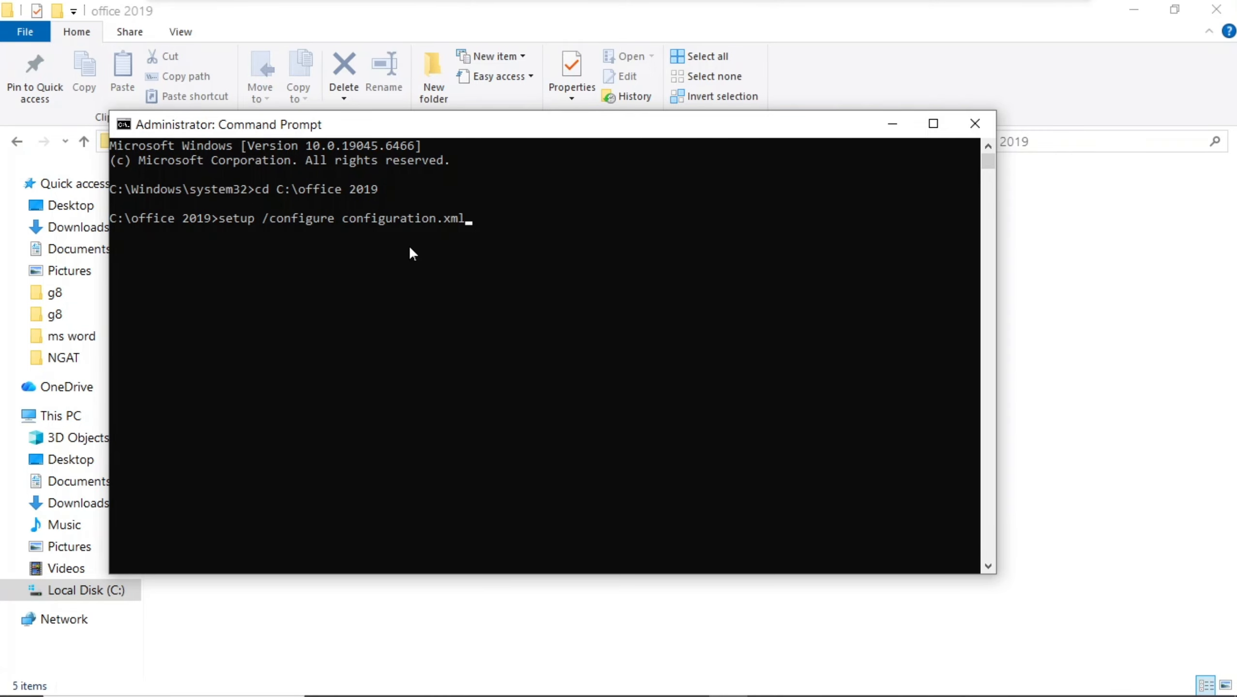
key("Return")
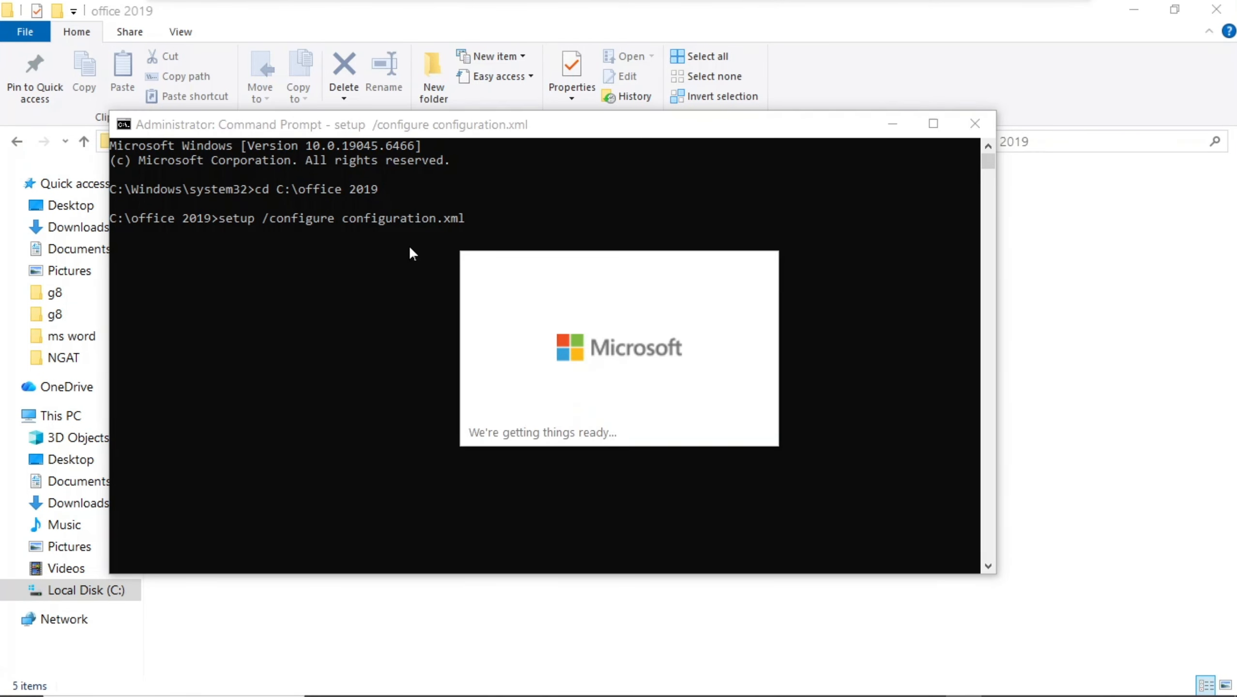
Let the Office installation run to completion and close the installer window.
left_click(927, 132)
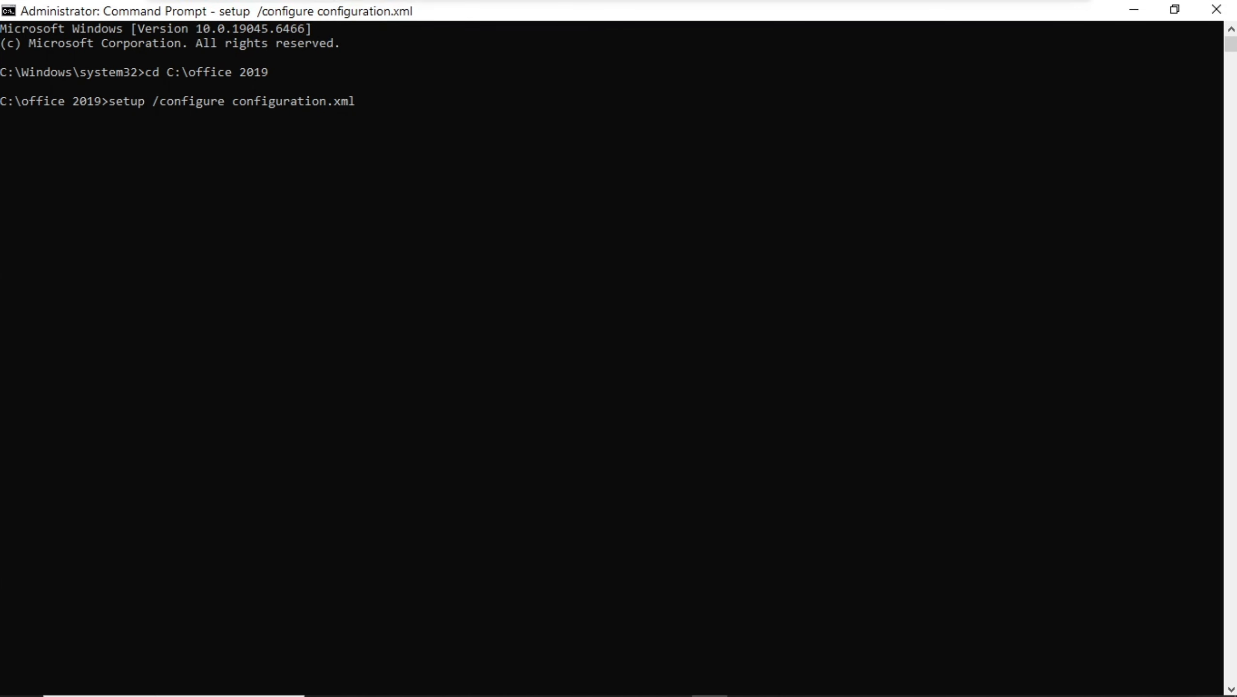
mouse_move(964, 679)
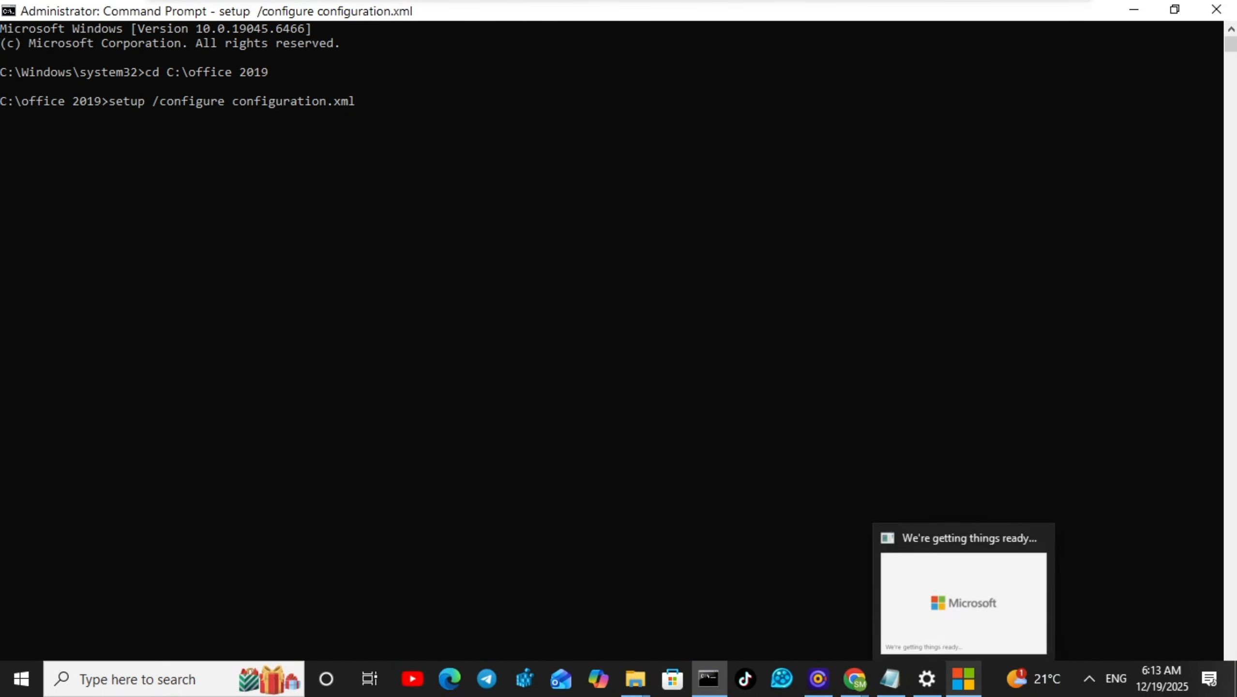
left_click(966, 609)
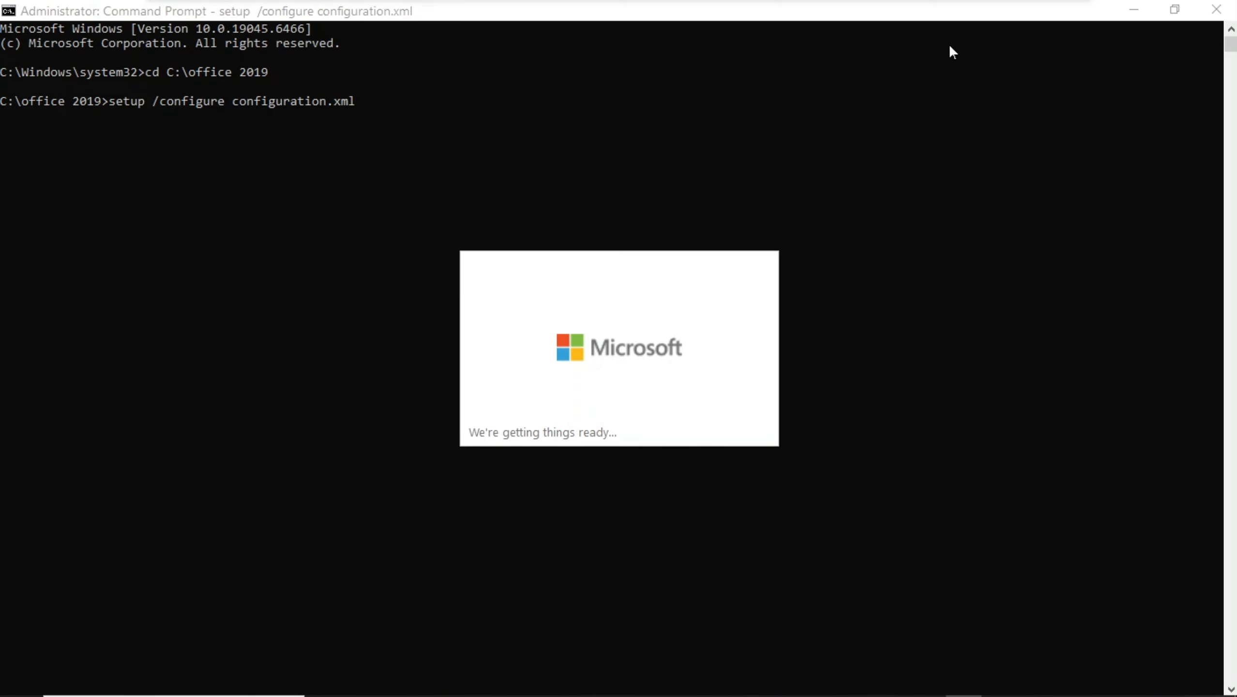
mouse_move(958, 8)
left_click(243, 45)
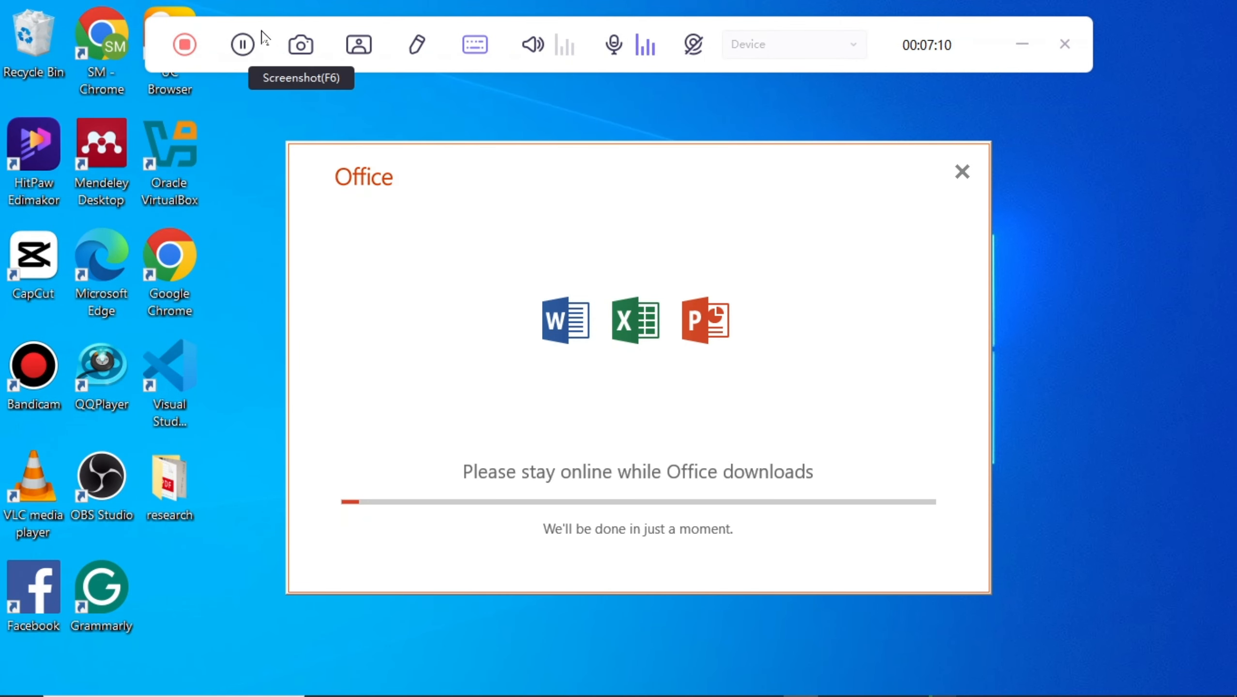
left_click(242, 45)
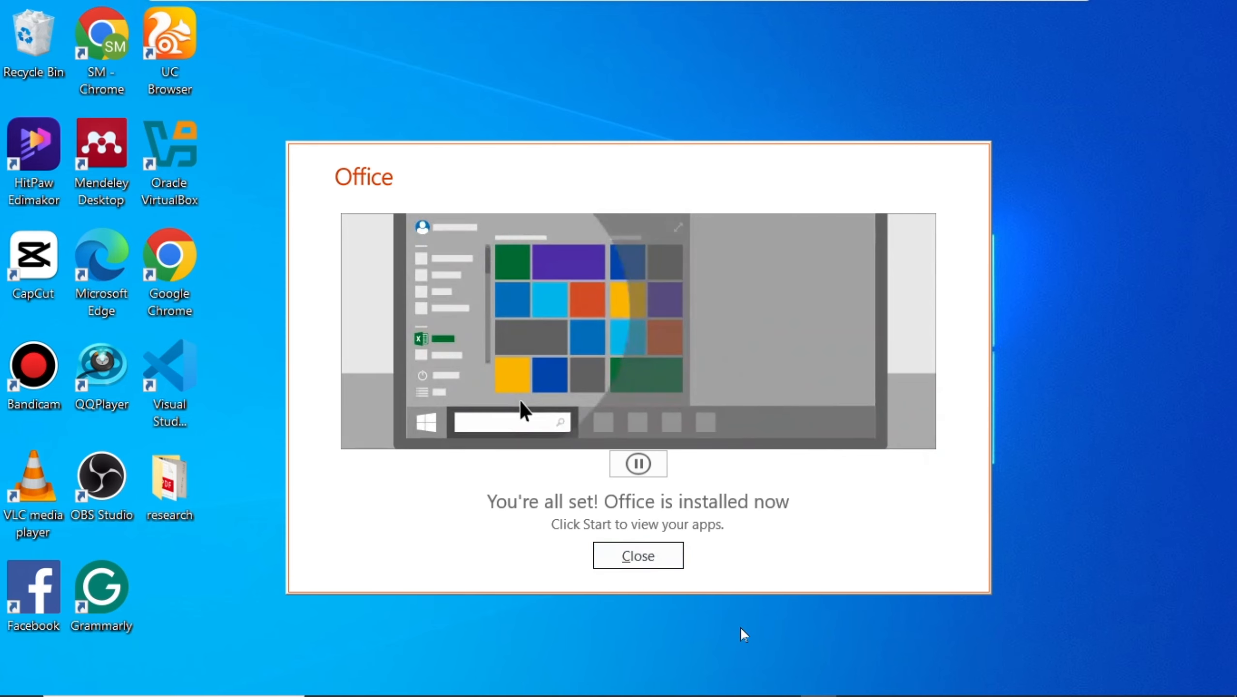
left_click(634, 557)
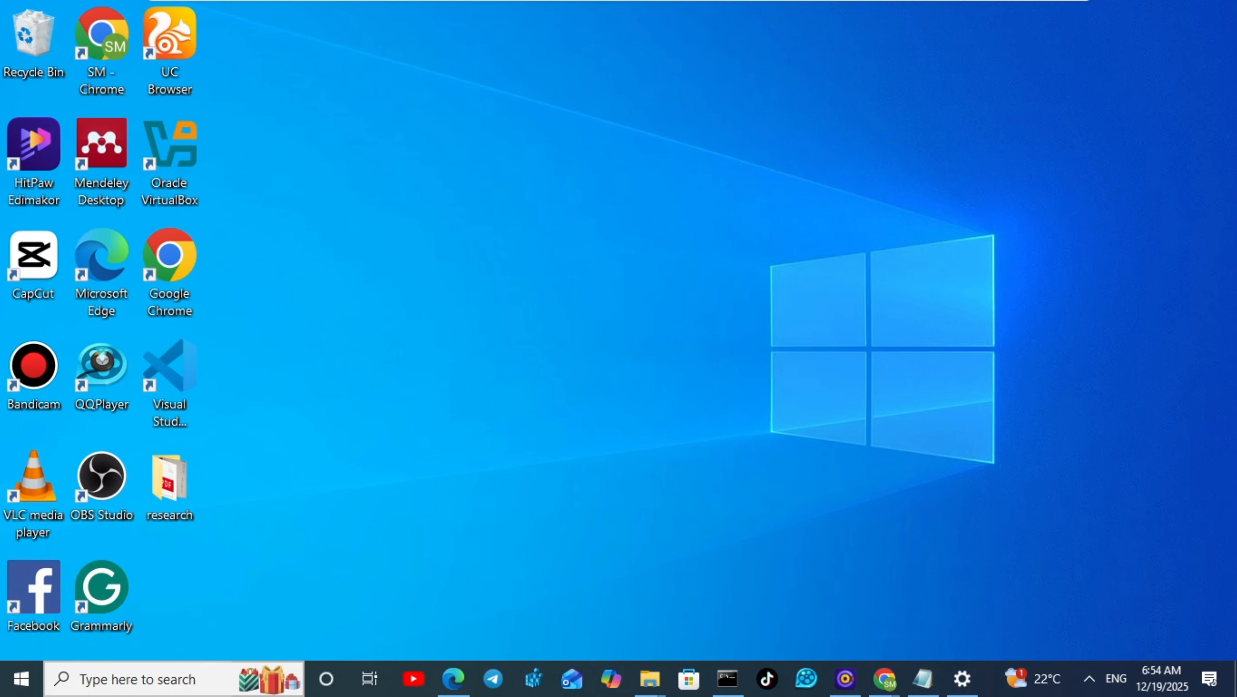
Launch Word, accept the license agreement, maximize the window and open a blank document.
left_click(83, 678)
type("w")
left_click(146, 191)
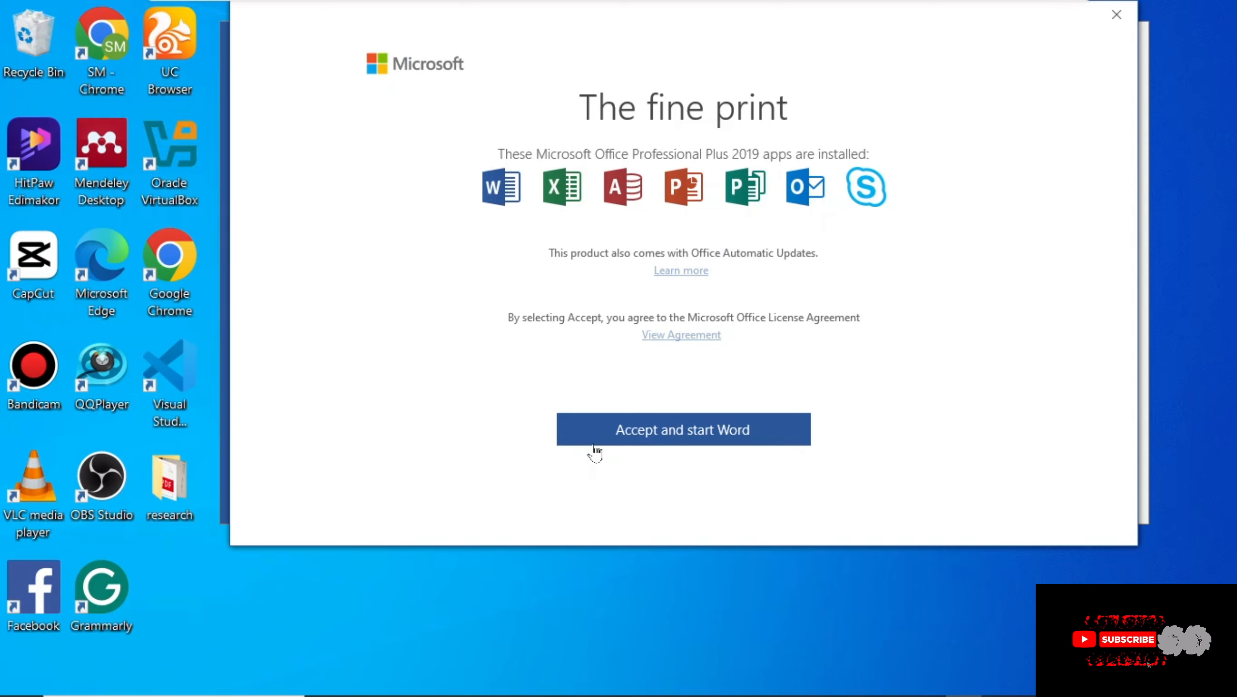
left_click(673, 430)
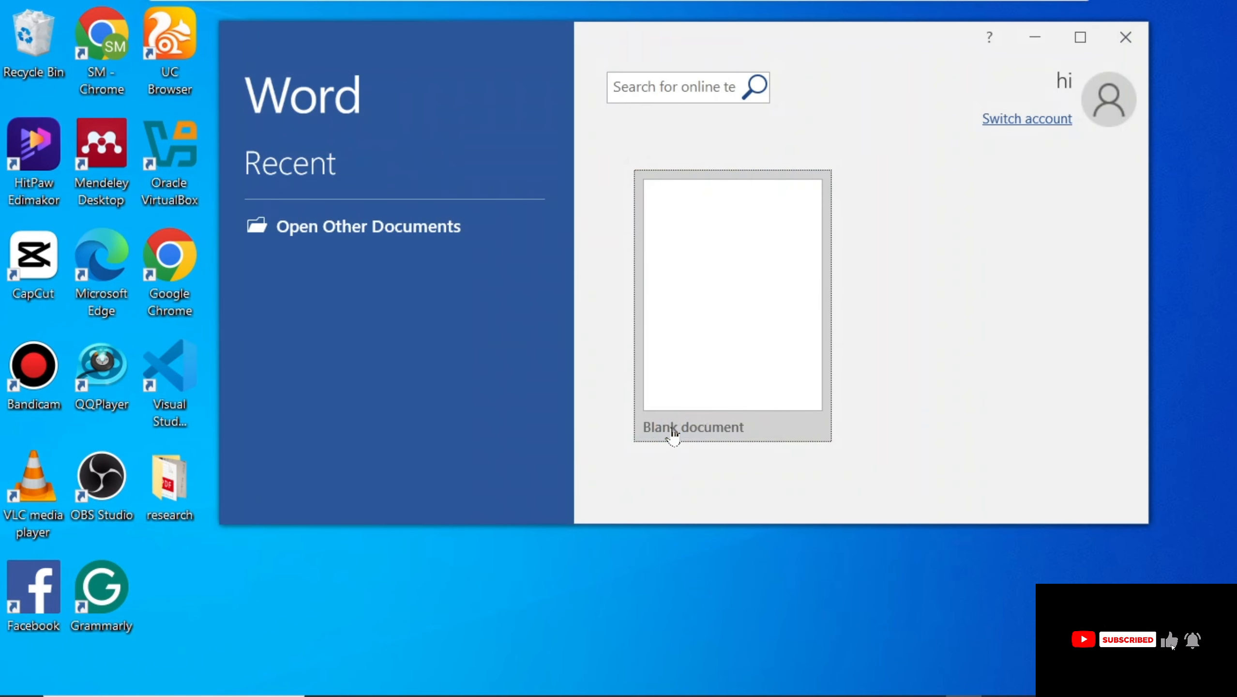
left_click(1081, 37)
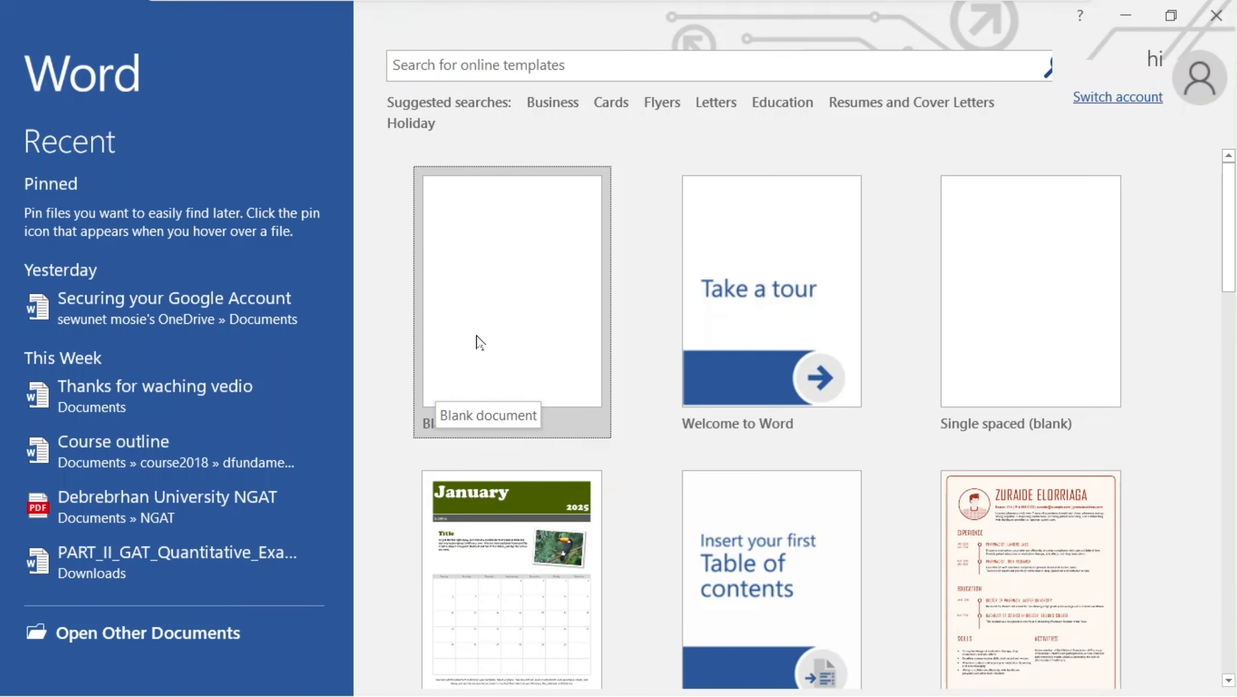
left_click(496, 312)
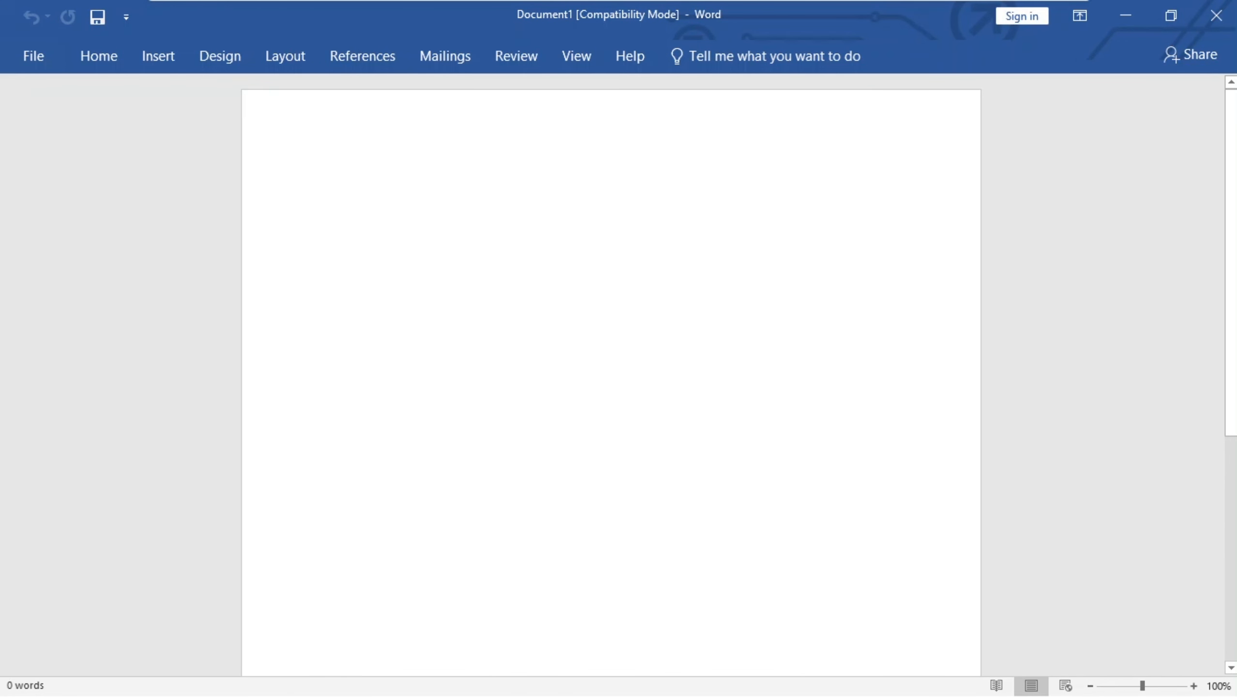
Type book in the blank document to test Word.
type("w")
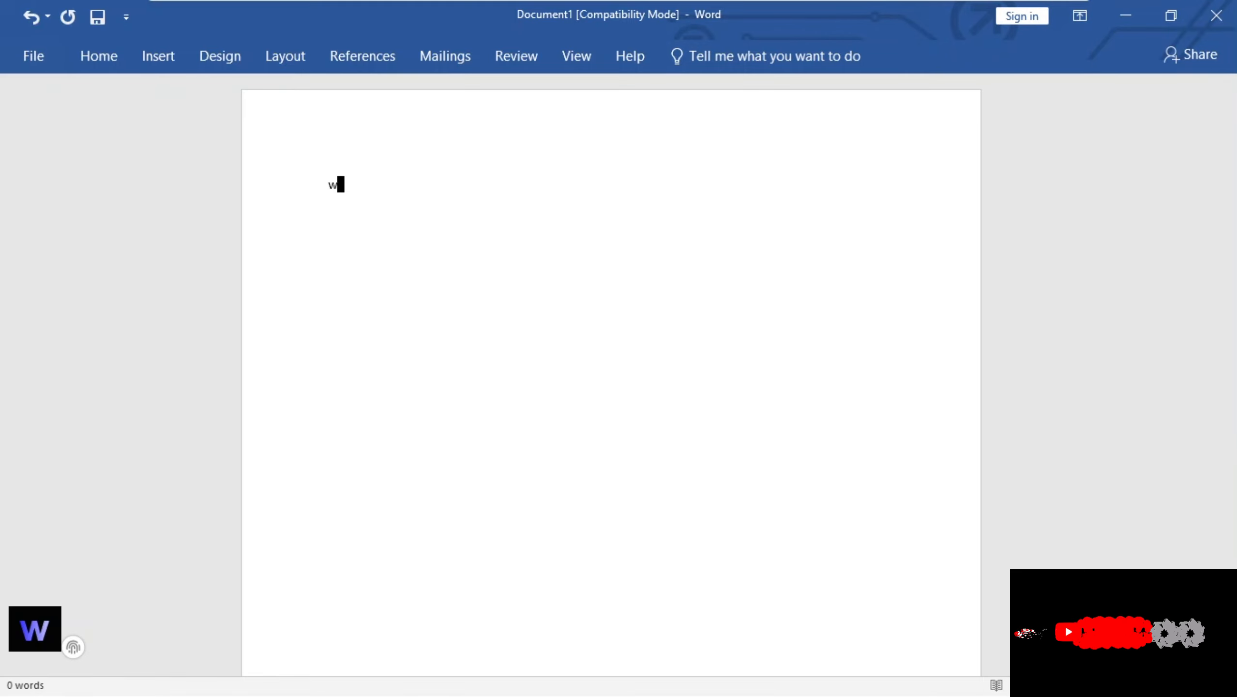
key("BackSpace")
type("book")
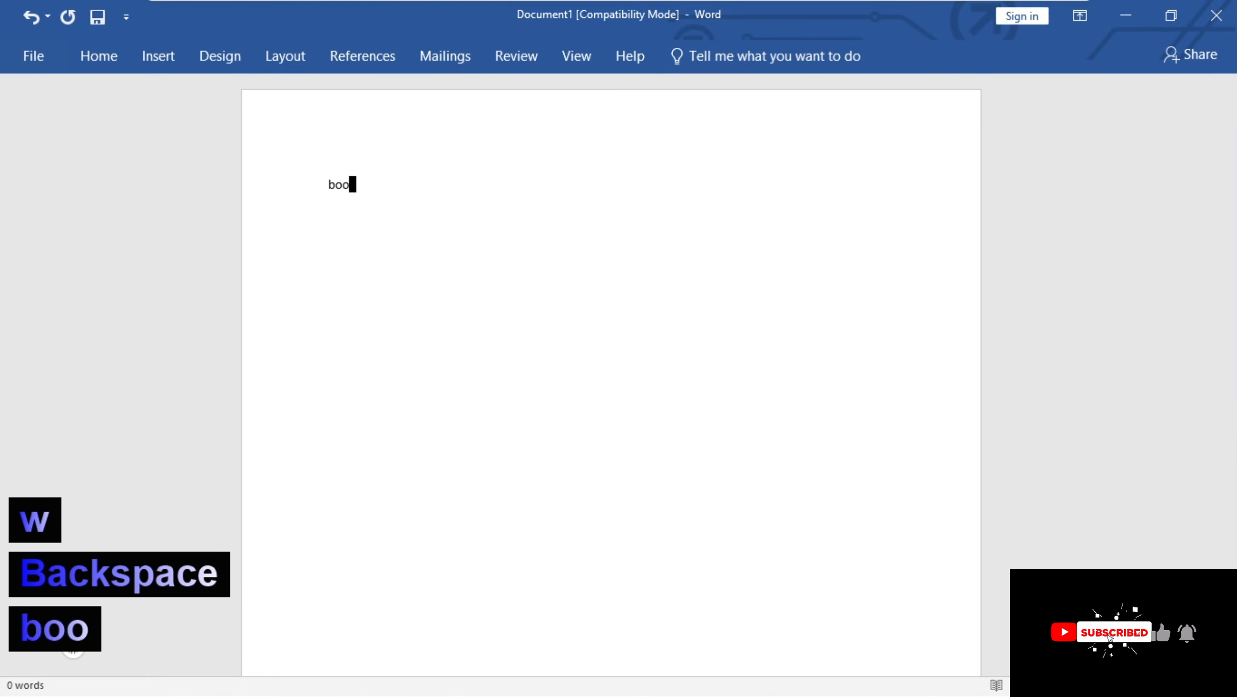